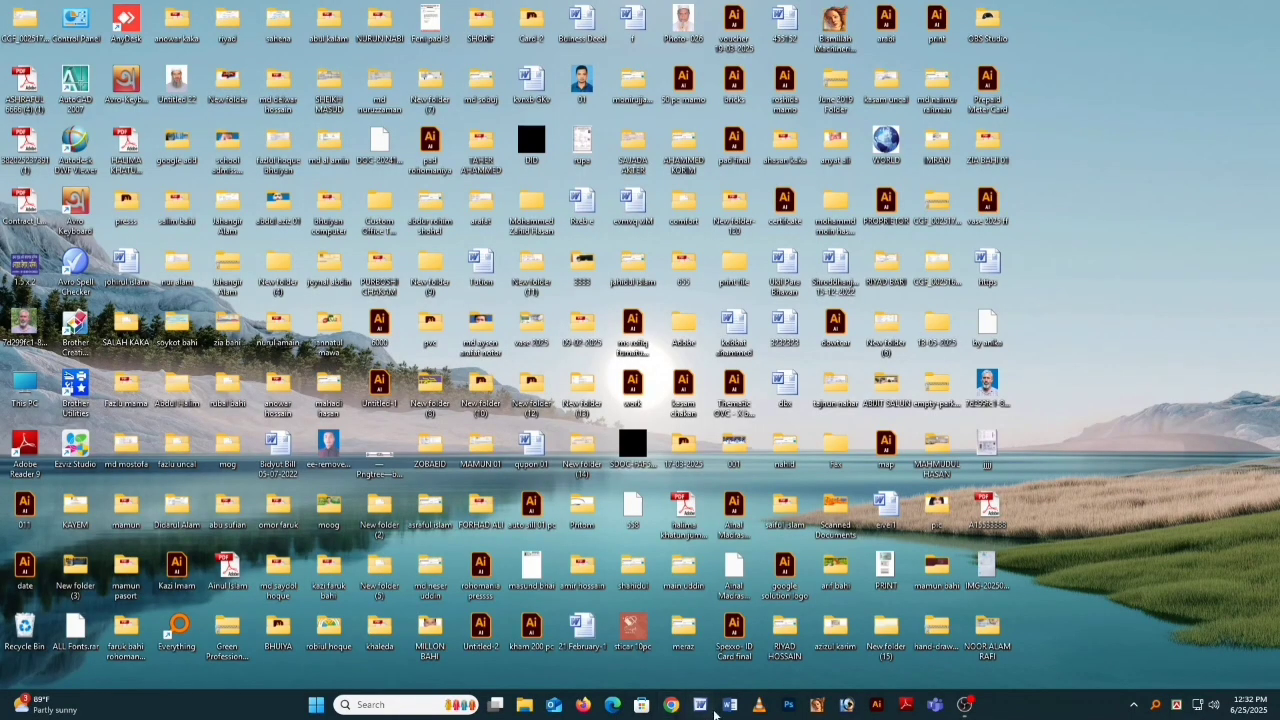
Step: Launch Google Chrome from the taskbar to get a new tab
{"action": "left_click", "coordinate": [671, 704]}
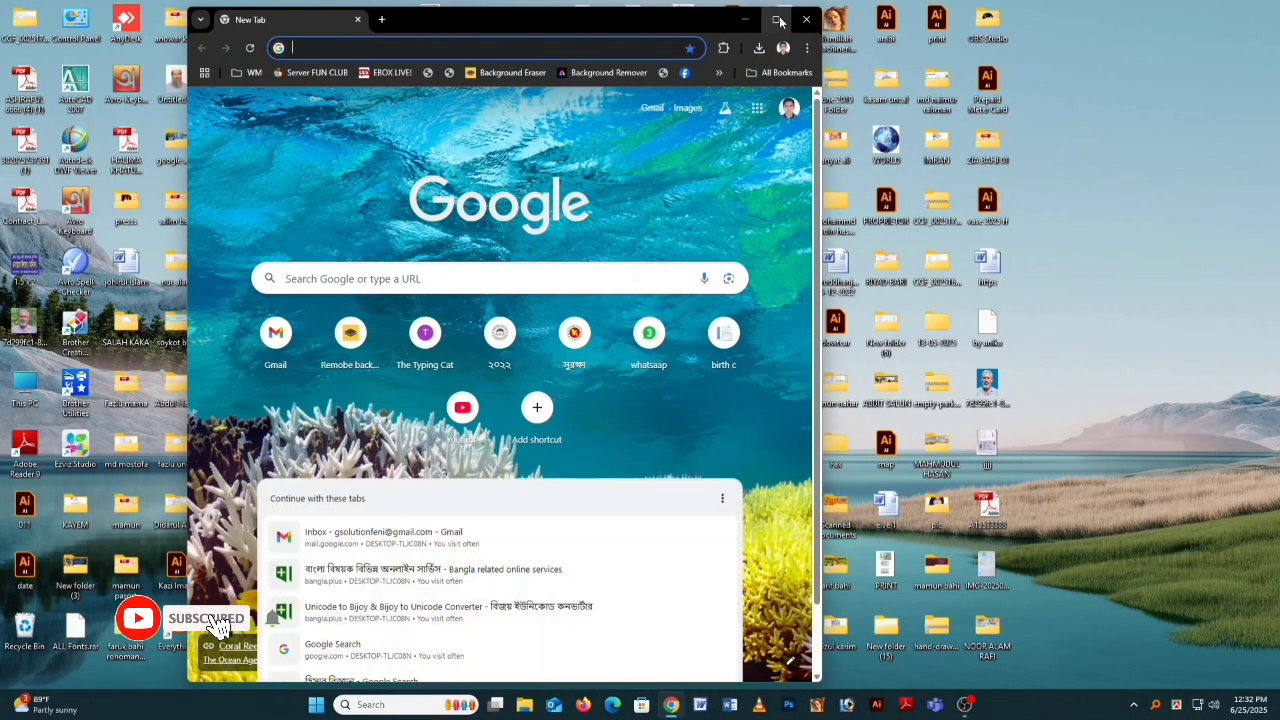
Step: Maximize Chrome and load bdris.gov.bd/br/application from the 'bd' address suggestion
{"action": "left_click", "coordinate": [778, 20]}
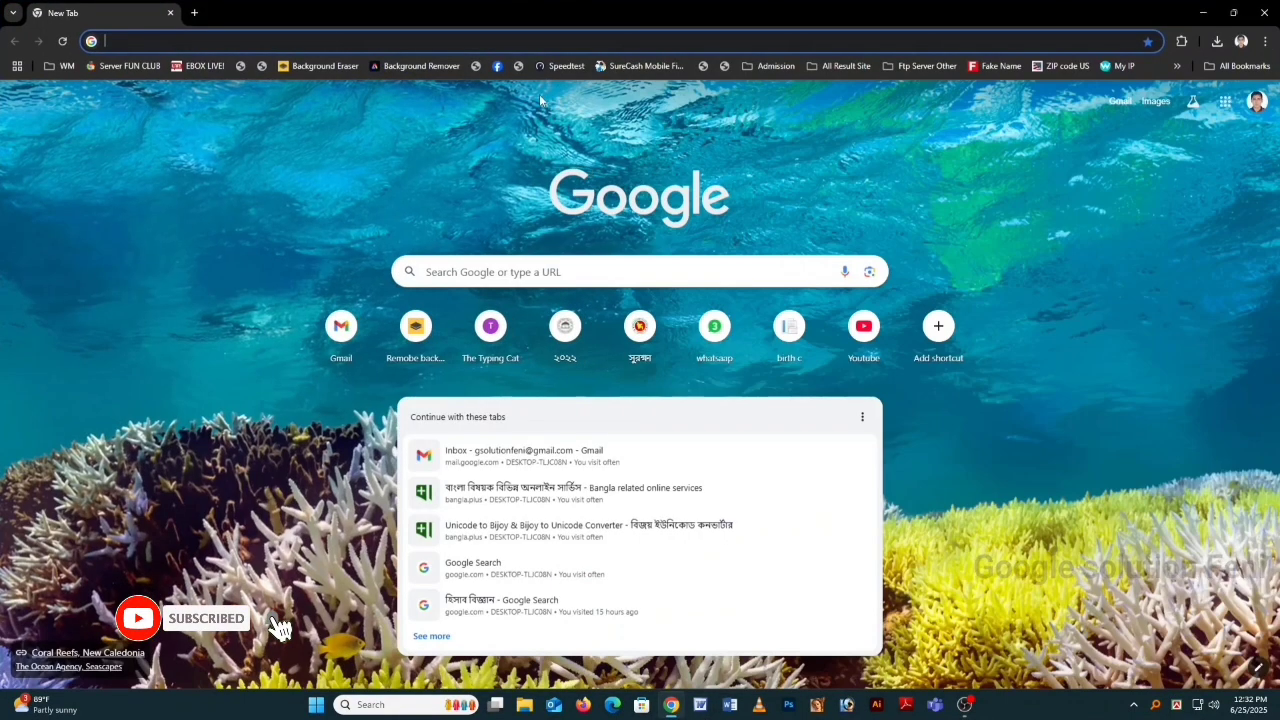
{"action": "type", "text": "bd"}
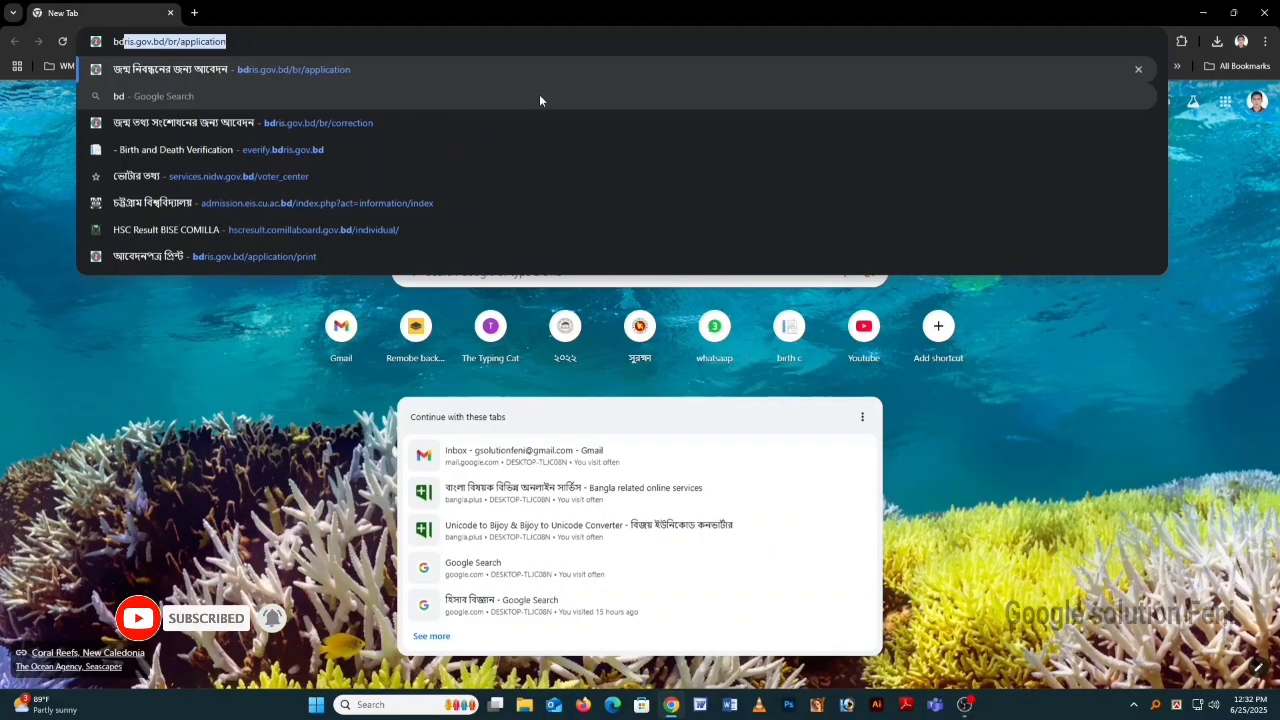
{"action": "key", "text": "Return"}
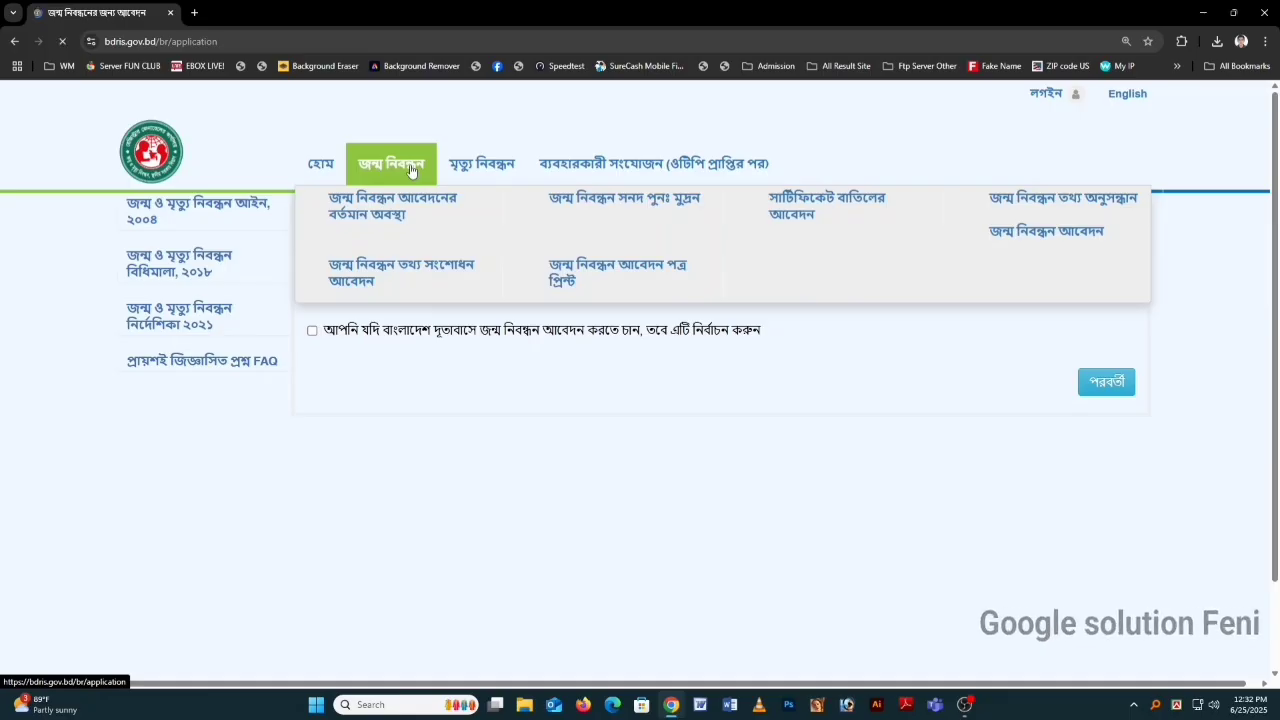
Step: Go to the birth information correction application page under জন্ম নিবন্ধন
{"action": "left_click", "coordinate": [410, 213]}
{"action": "mouse_move", "coordinate": [391, 163]}
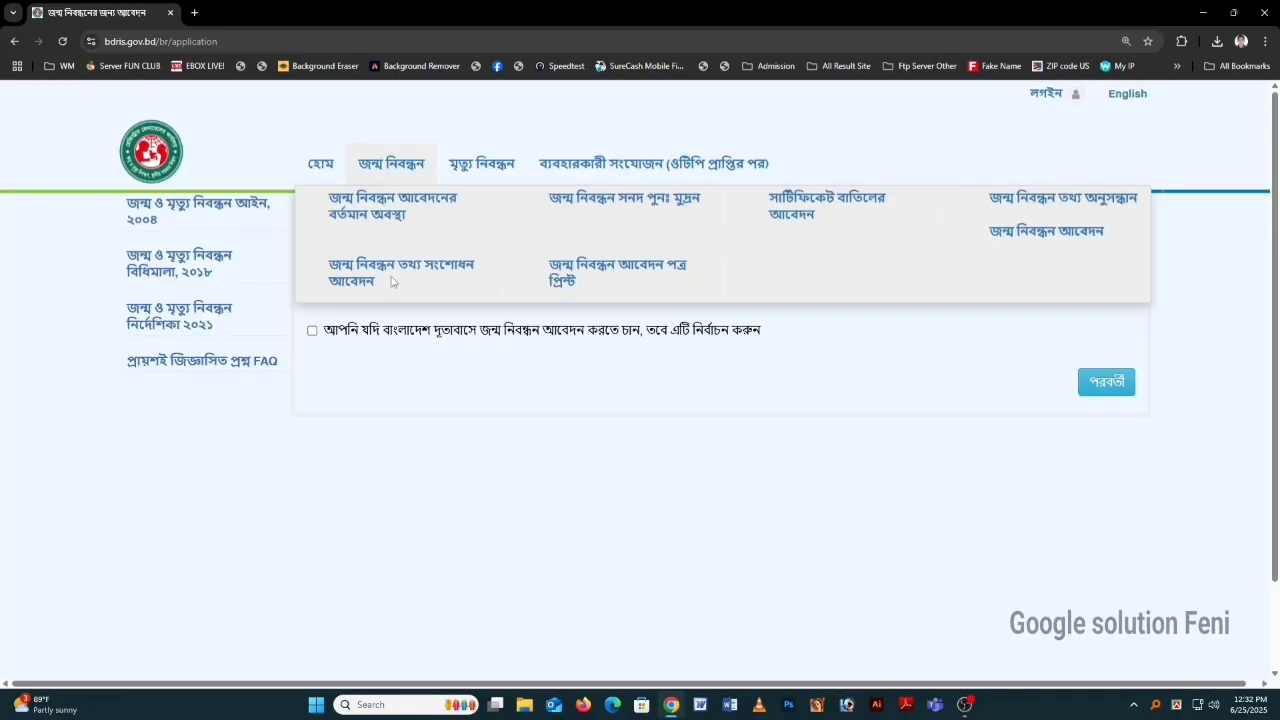
{"action": "left_click", "coordinate": [390, 267]}
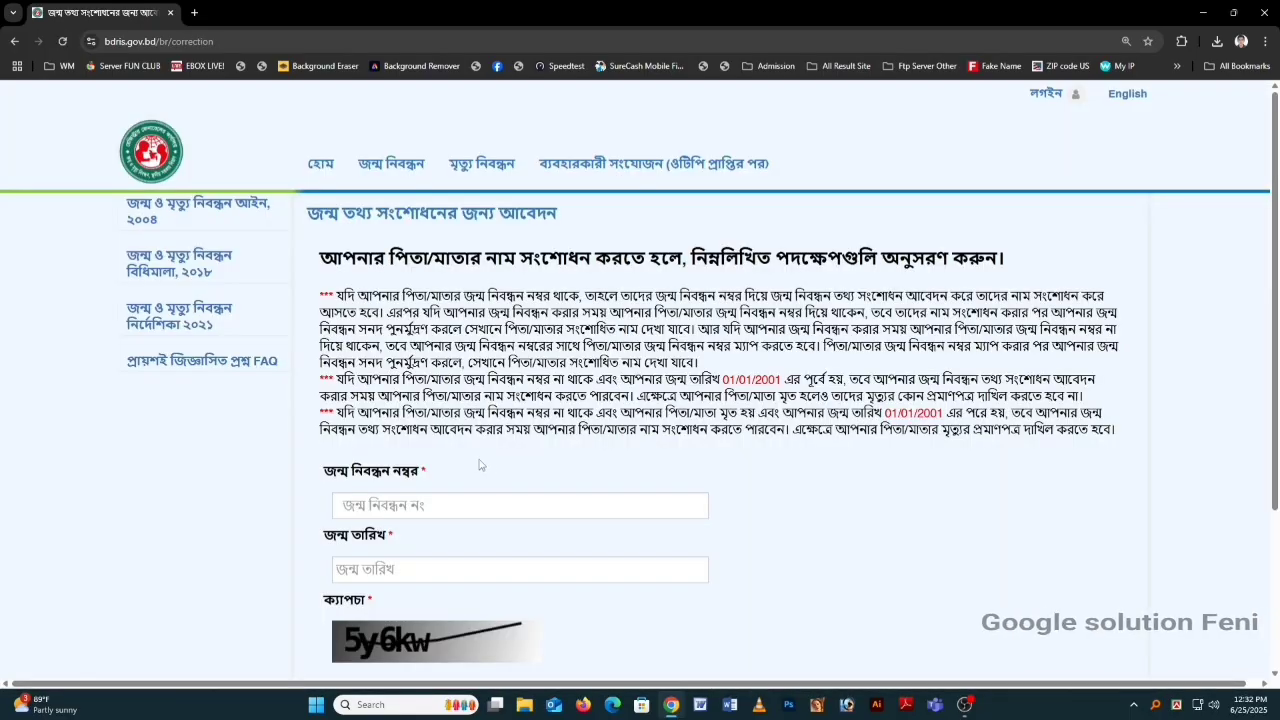
Step: Enter the birth registration number, date of birth and captcha, then search for the record
{"action": "left_click", "coordinate": [479, 500]}
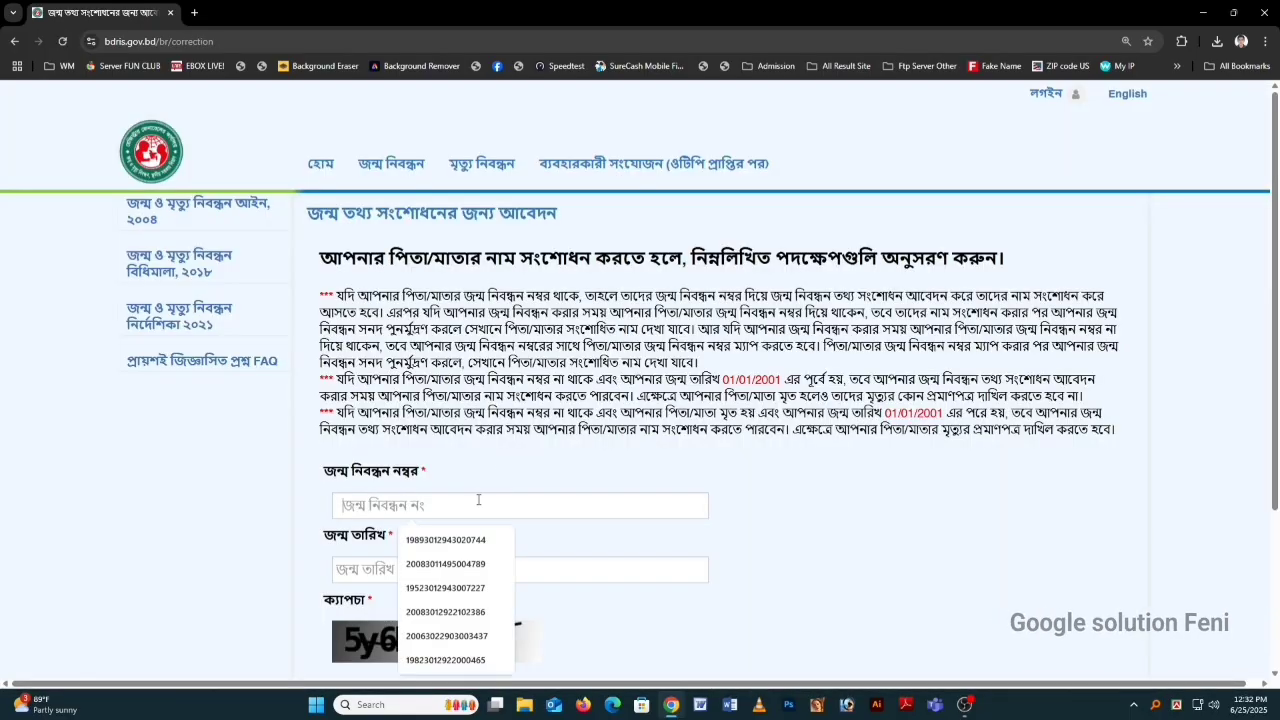
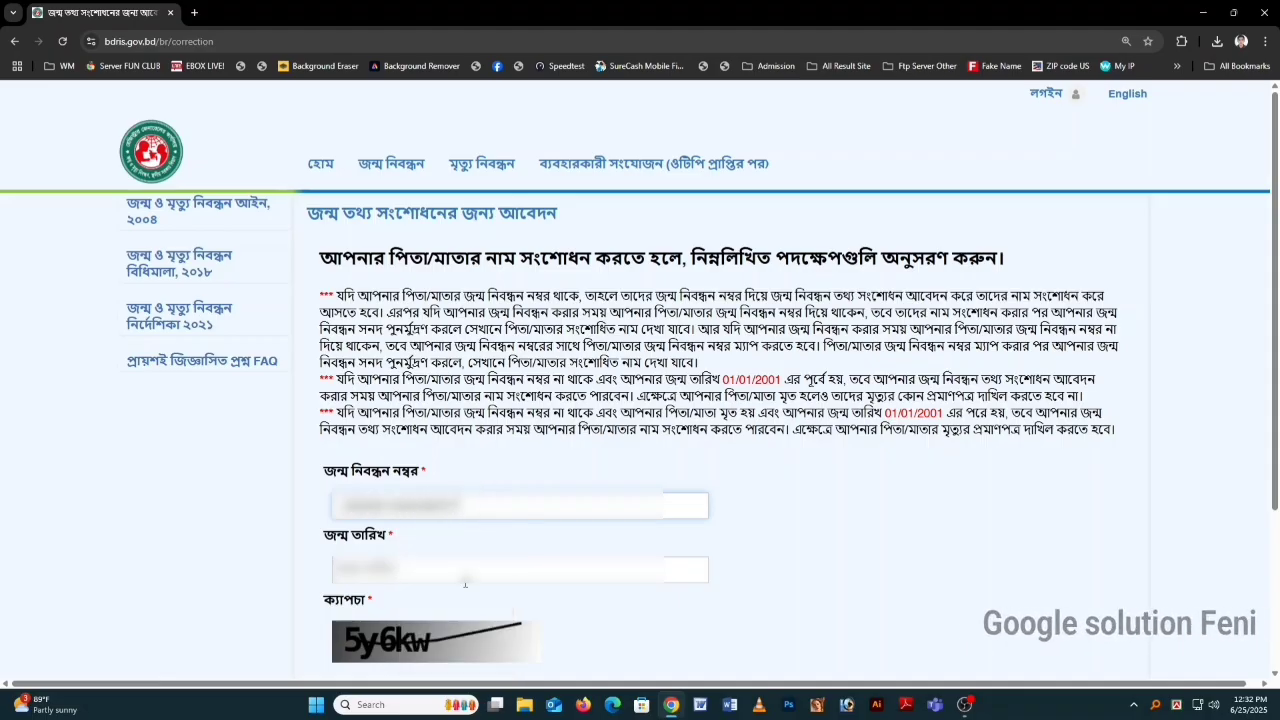
{"action": "left_click", "coordinate": [465, 572]}
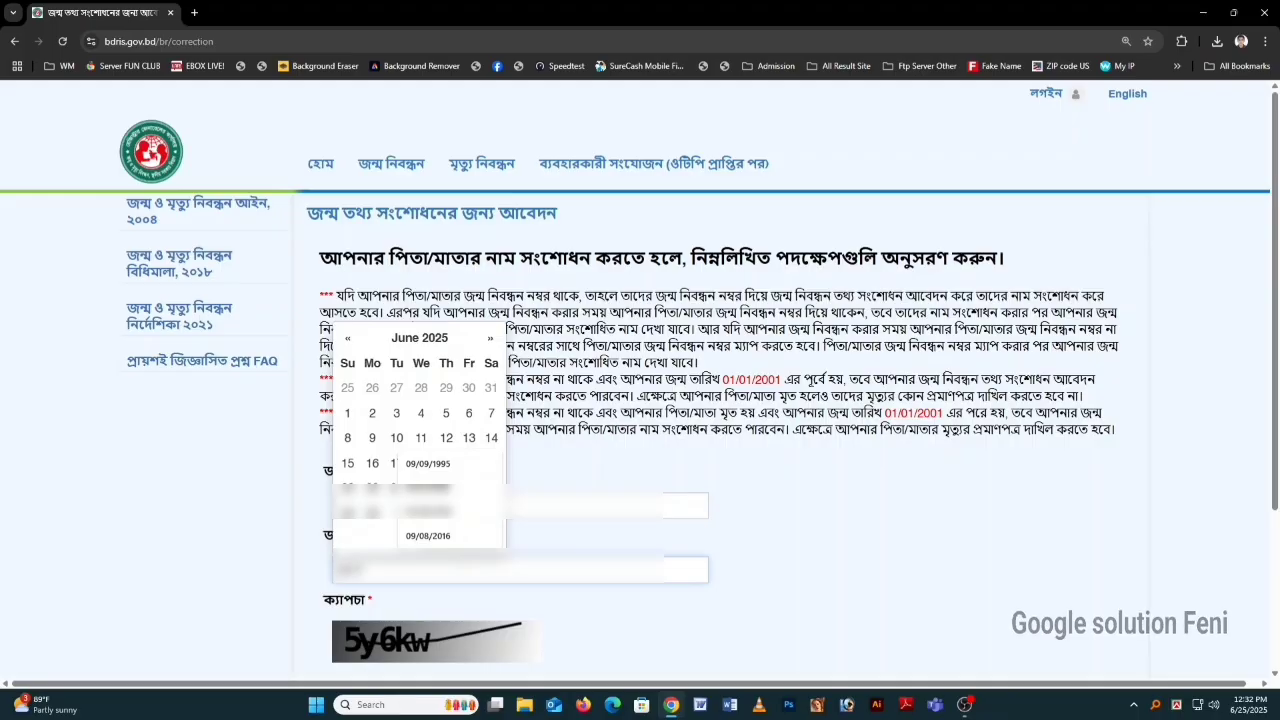
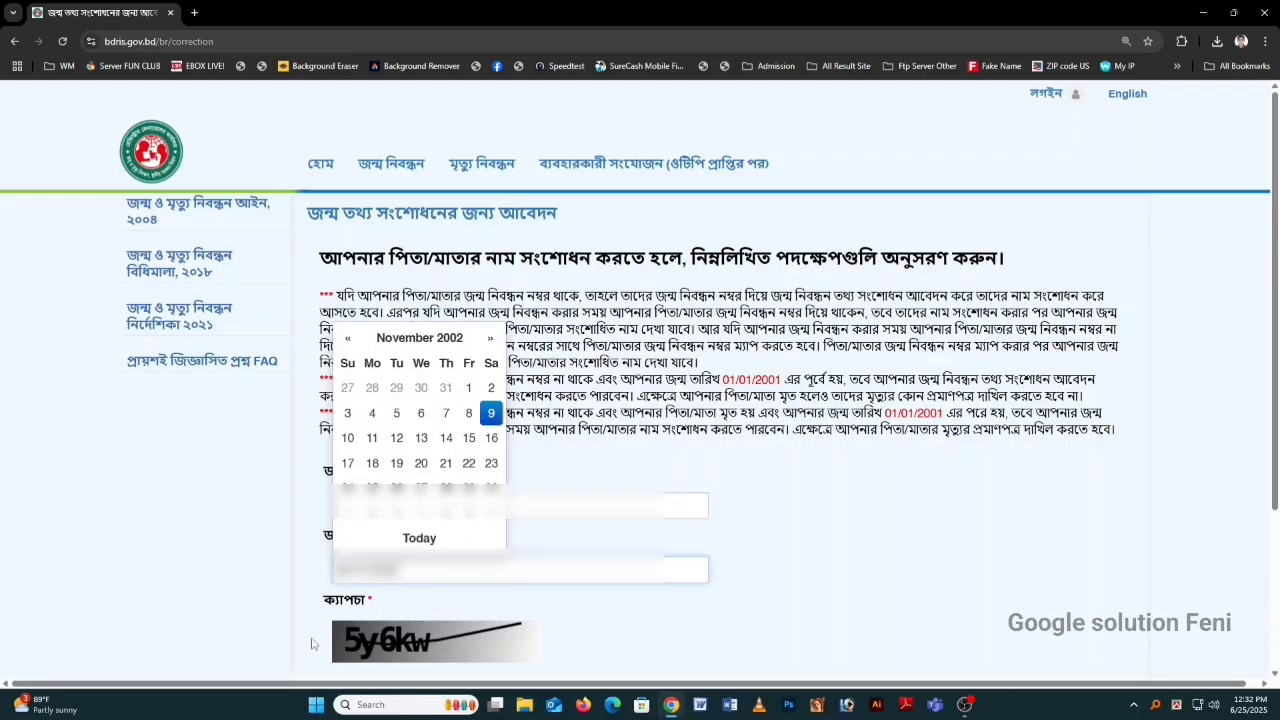
{"action": "scroll", "coordinate": [311, 644], "scroll_direction": "down", "scroll_amount": 2}
{"action": "left_click", "coordinate": [369, 495]}
{"action": "type", "text": "5y"}
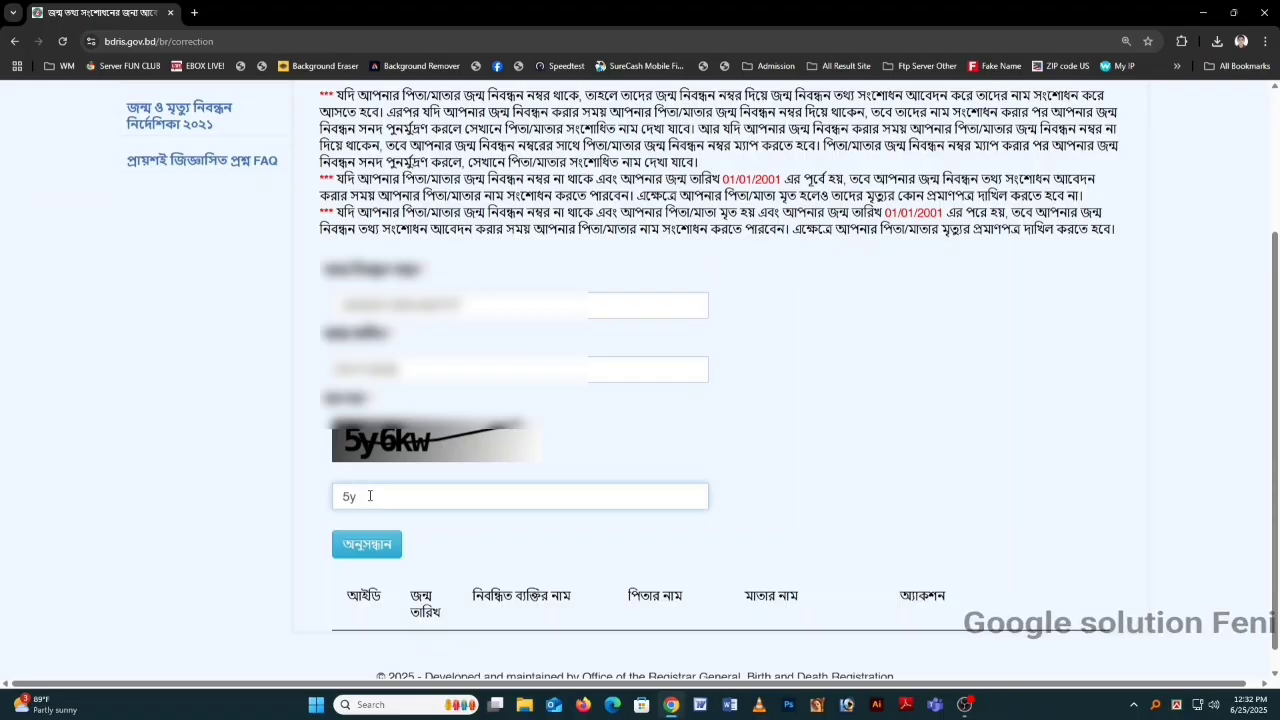
{"action": "type", "text": "6kw"}
{"action": "left_click", "coordinate": [367, 544]}
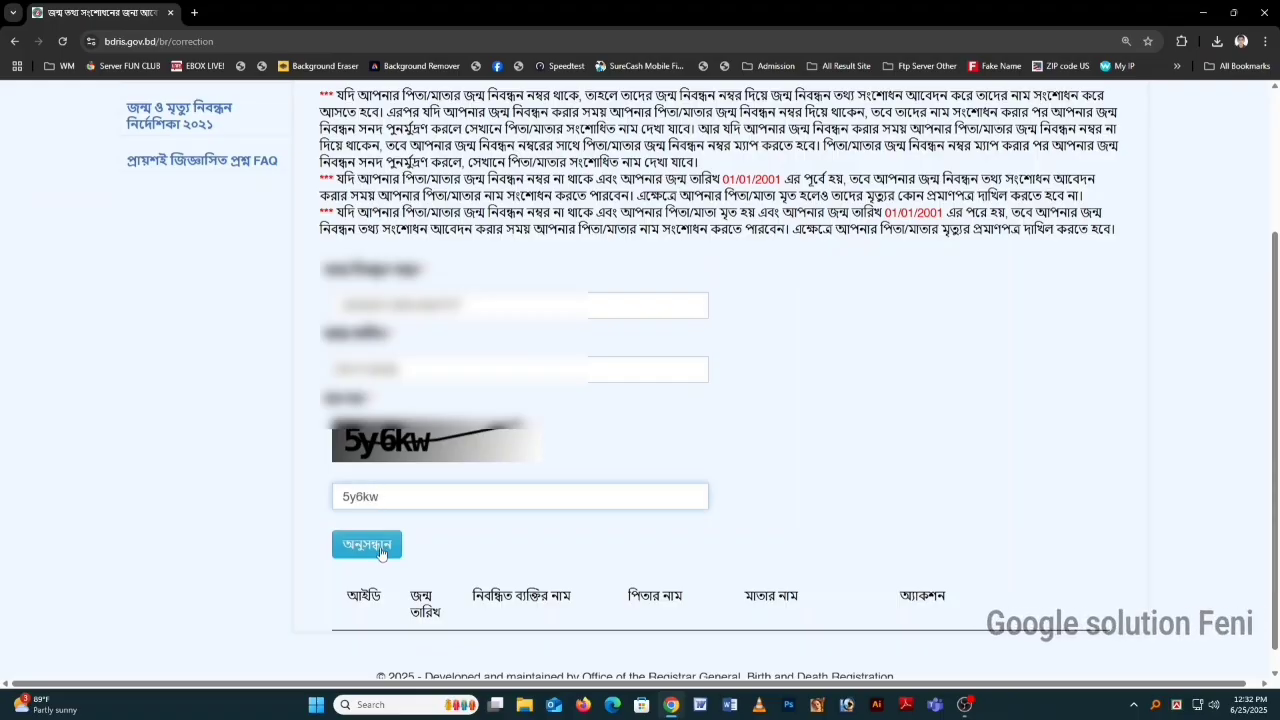
Step: Select the found birth record for correction and confirm with হ্যাঁ
{"action": "left_click", "coordinate": [953, 651]}
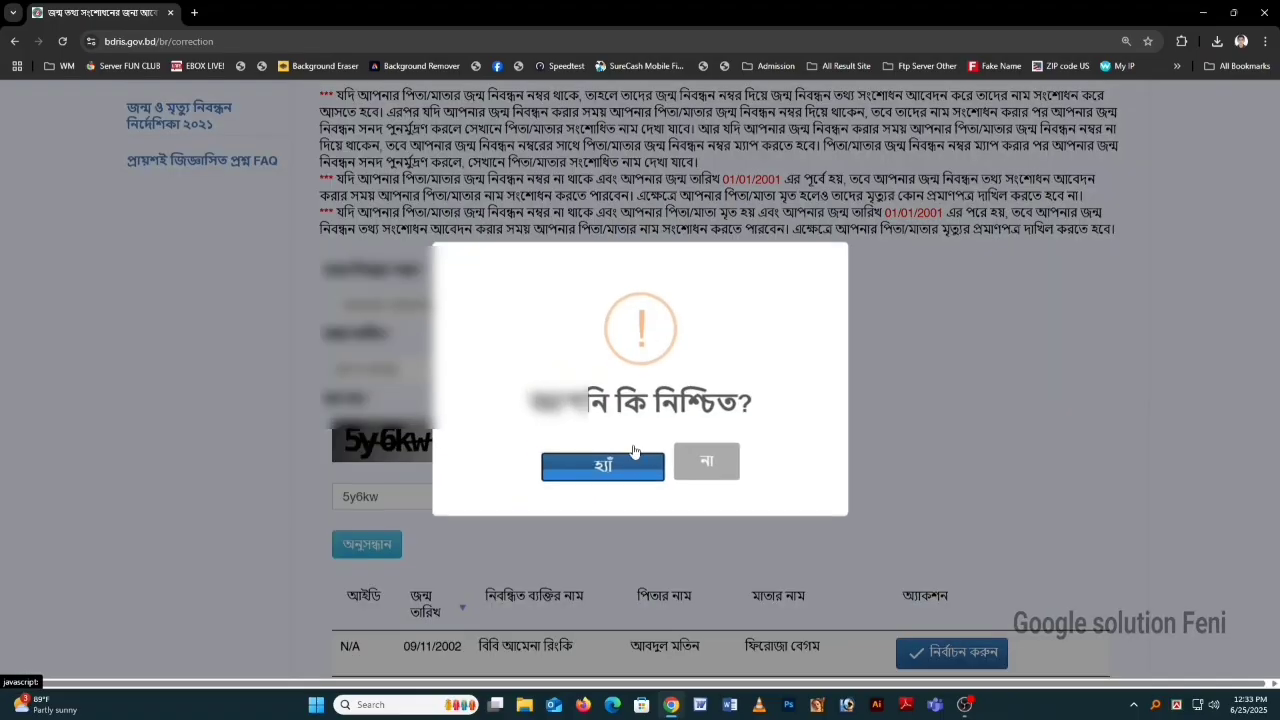
{"action": "left_click", "coordinate": [604, 467]}
{"action": "scroll", "coordinate": [517, 344], "scroll_direction": "up", "scroll_amount": 2}
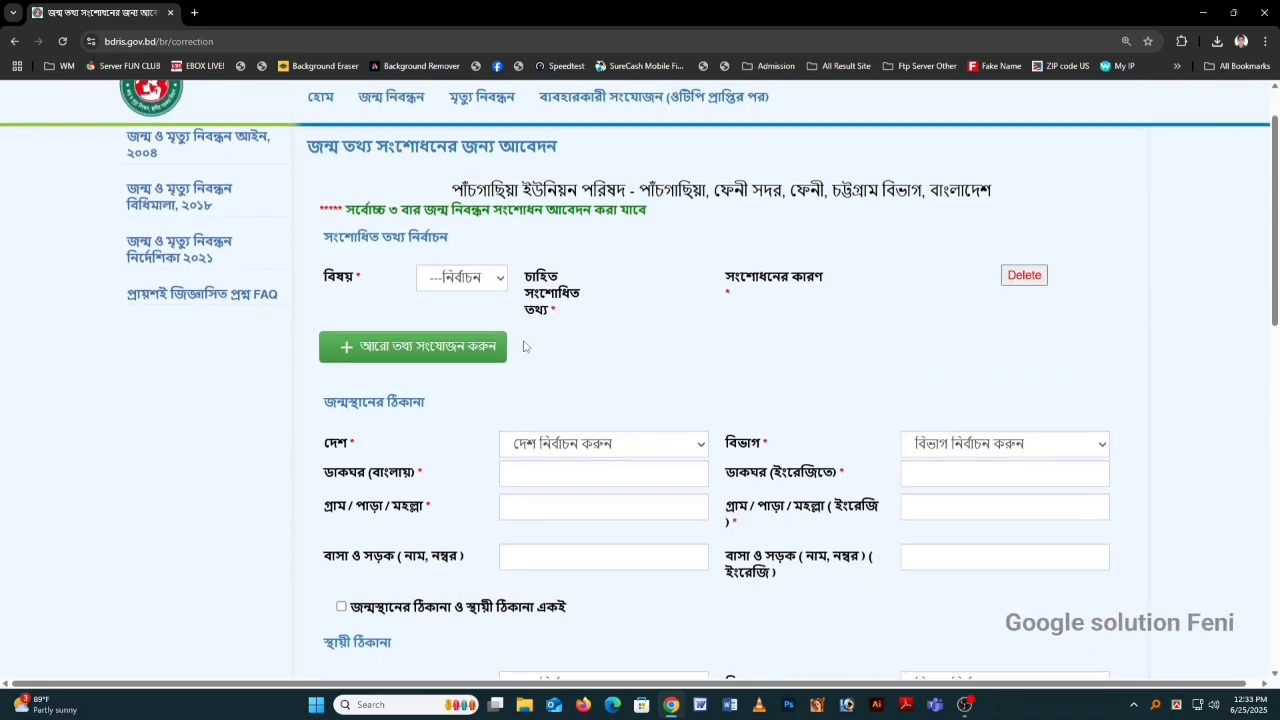
Step: Correct the Bangla first name part, reason ভুল লিপিবদ্ধ করা, and add a second row
{"action": "left_click", "coordinate": [449, 285]}
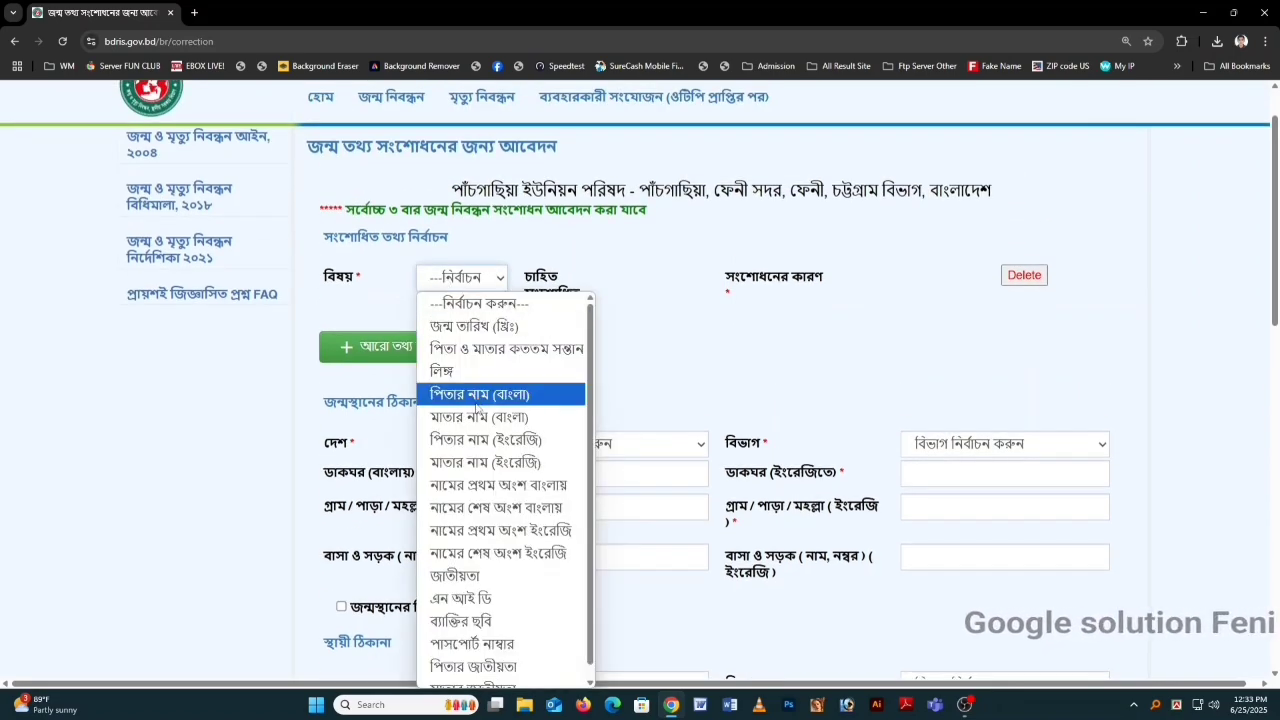
{"action": "left_click", "coordinate": [474, 486]}
{"action": "left_click", "coordinate": [668, 278]}
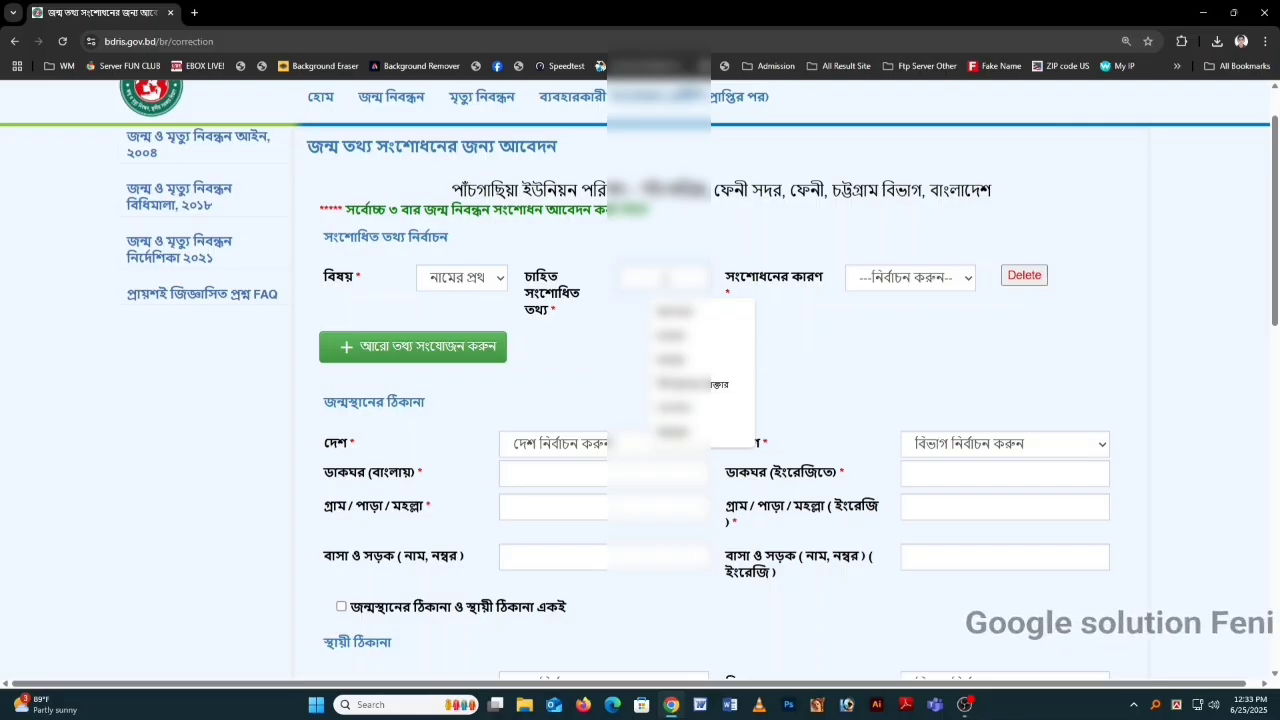
{"action": "left_click", "coordinate": [665, 278]}
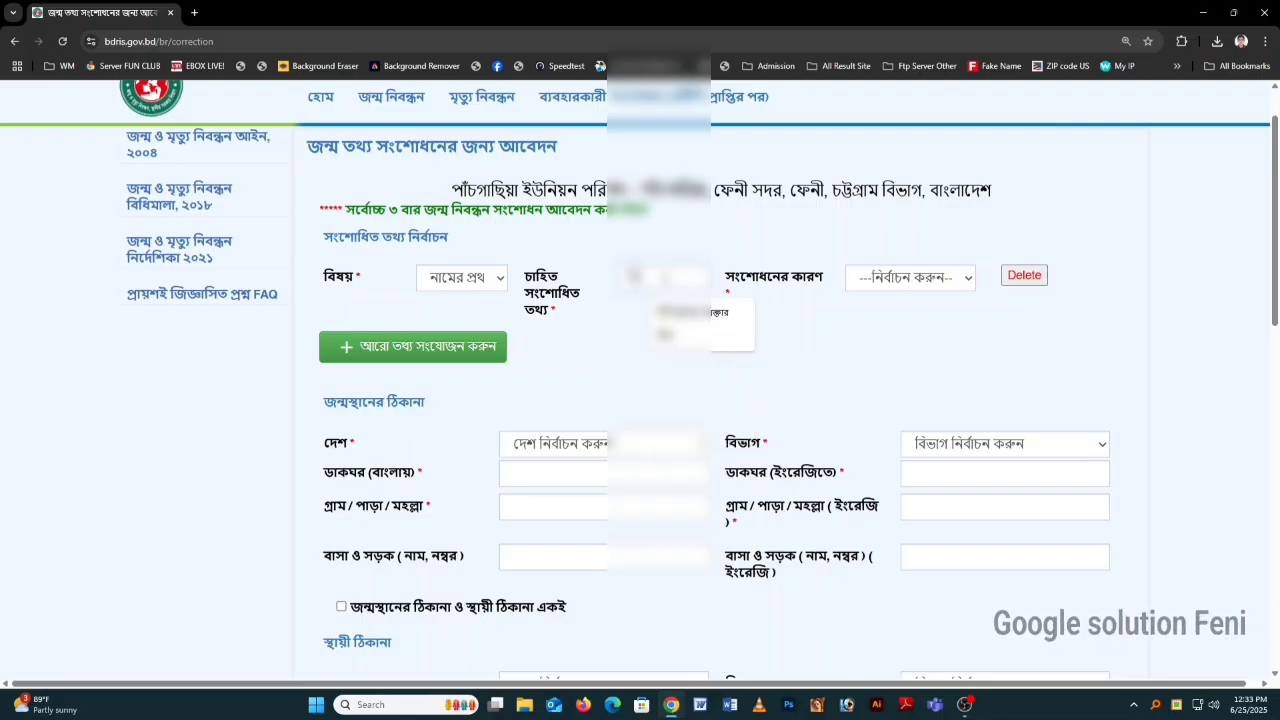
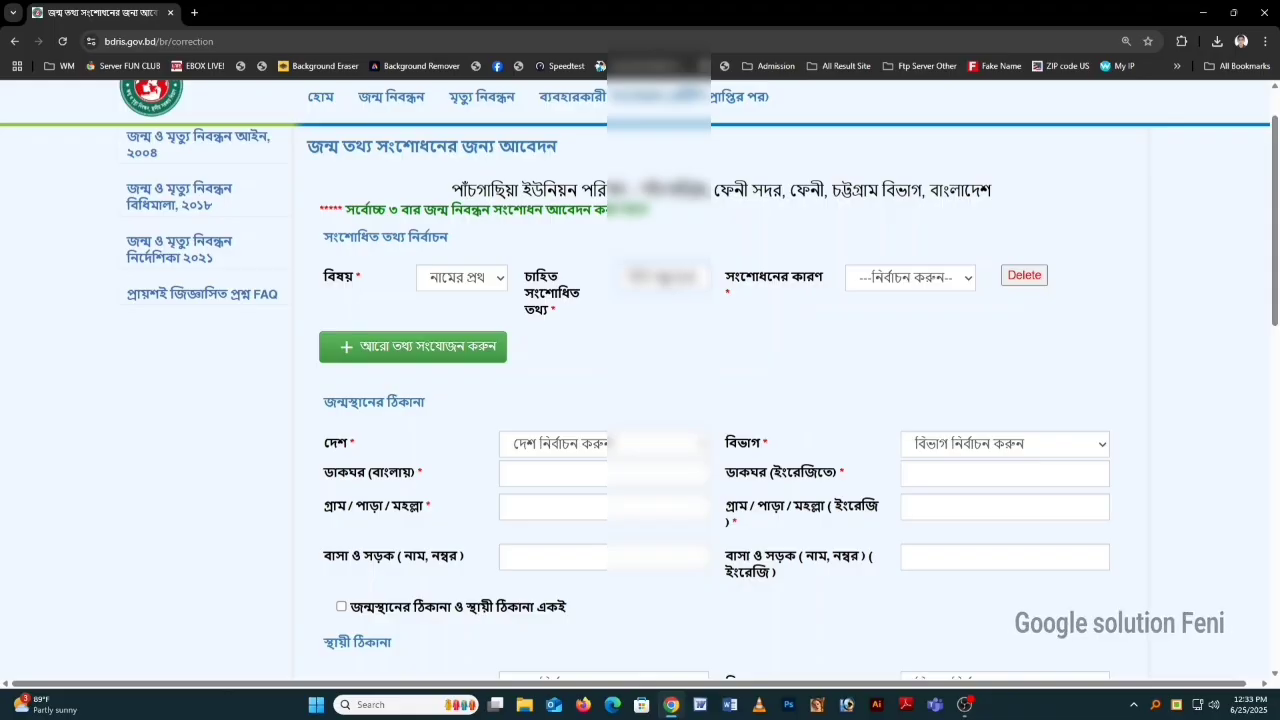
{"action": "left_click", "coordinate": [850, 280]}
{"action": "left_click", "coordinate": [858, 345]}
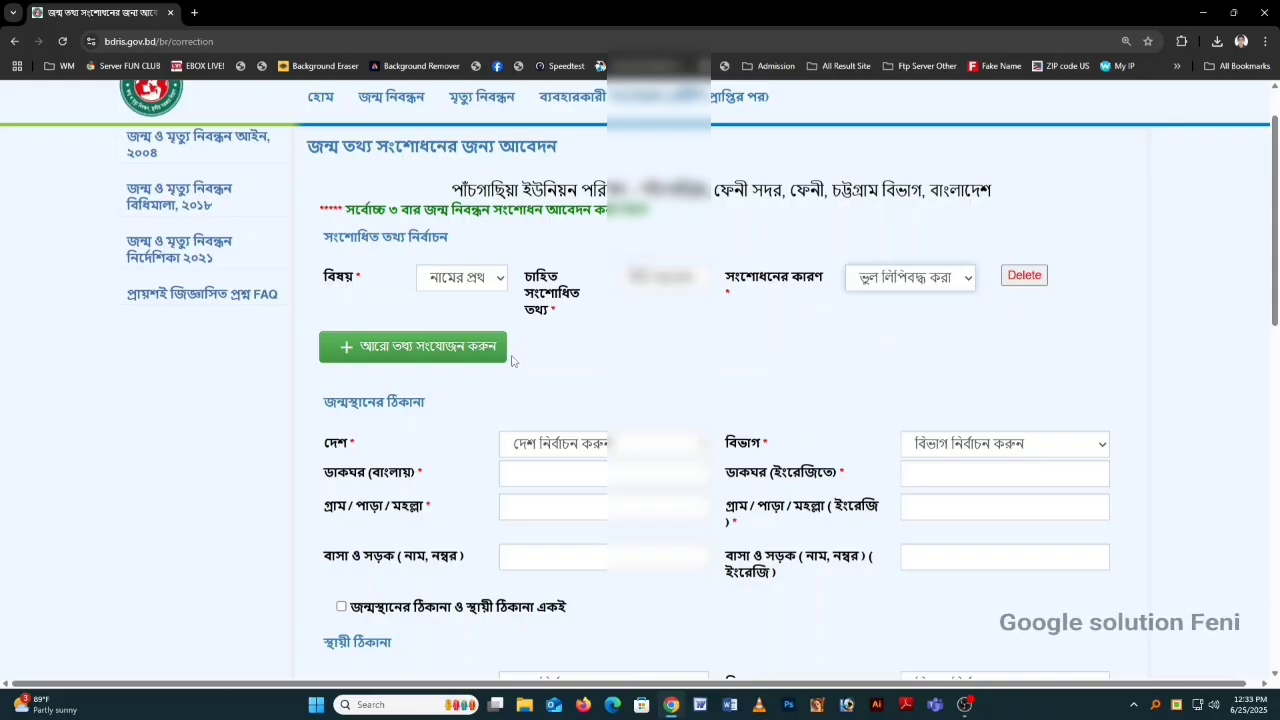
{"action": "left_click", "coordinate": [502, 355]}
{"action": "left_click", "coordinate": [486, 352]}
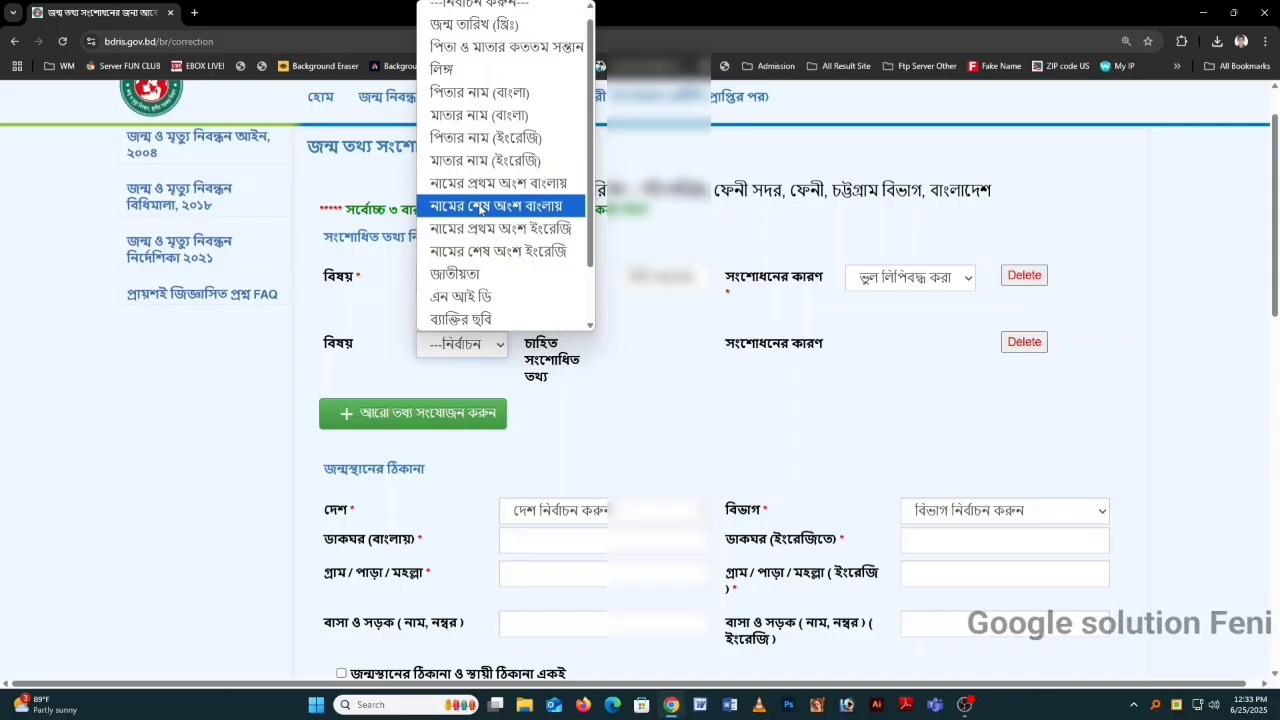
Step: Make the second row correct the Bangla last name part, reason ভুল লিপিবদ্ধ করা
{"action": "left_click", "coordinate": [480, 207]}
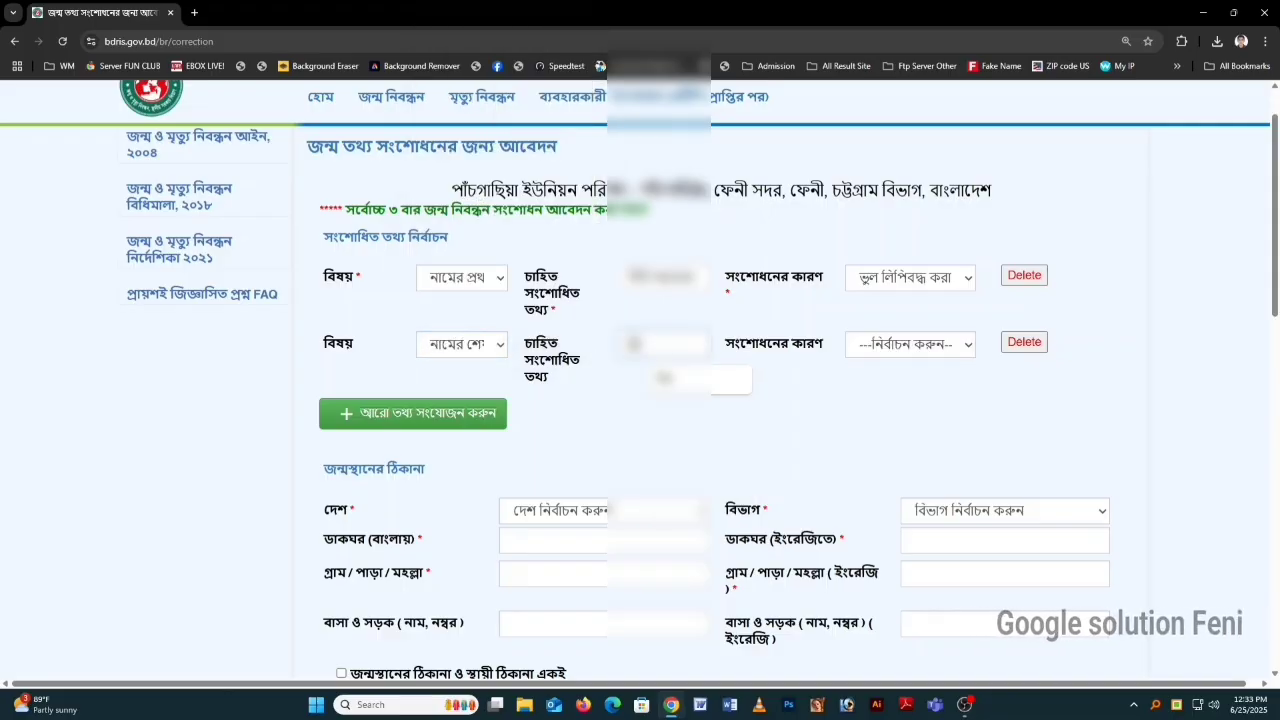
{"action": "left_click", "coordinate": [868, 345]}
{"action": "left_click", "coordinate": [890, 392]}
Step: Add a third row correcting the English first name part, reason ভুল লিপিবদ্ধ করা
{"action": "left_click", "coordinate": [459, 414]}
{"action": "left_click", "coordinate": [459, 414]}
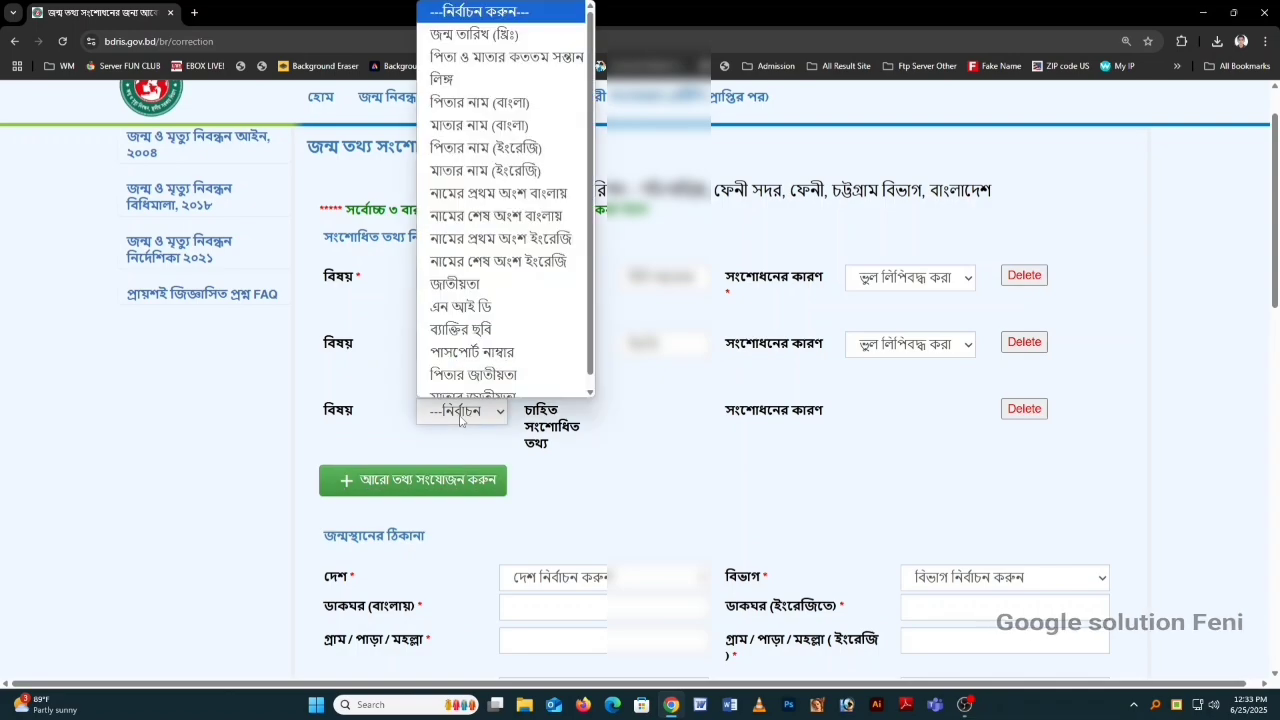
{"action": "scroll", "coordinate": [500, 226], "scroll_direction": "down", "scroll_amount": 1}
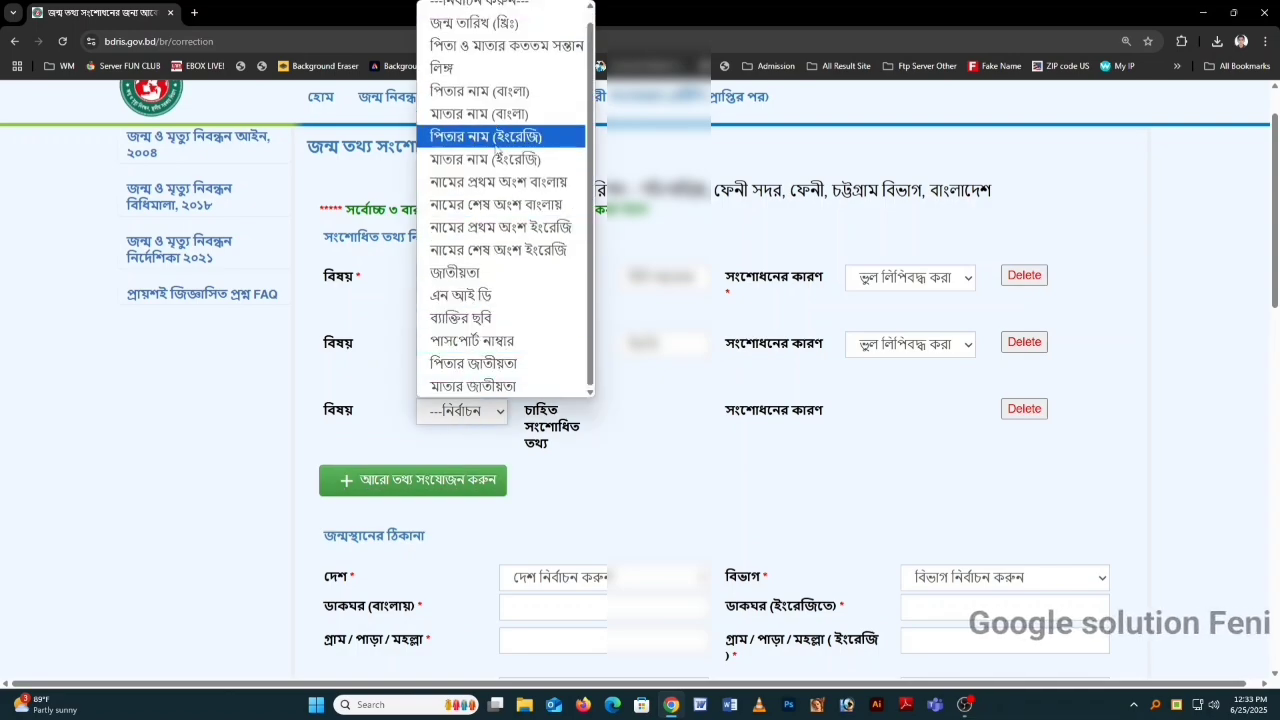
{"action": "left_click", "coordinate": [505, 227]}
{"action": "left_click", "coordinate": [640, 411]}
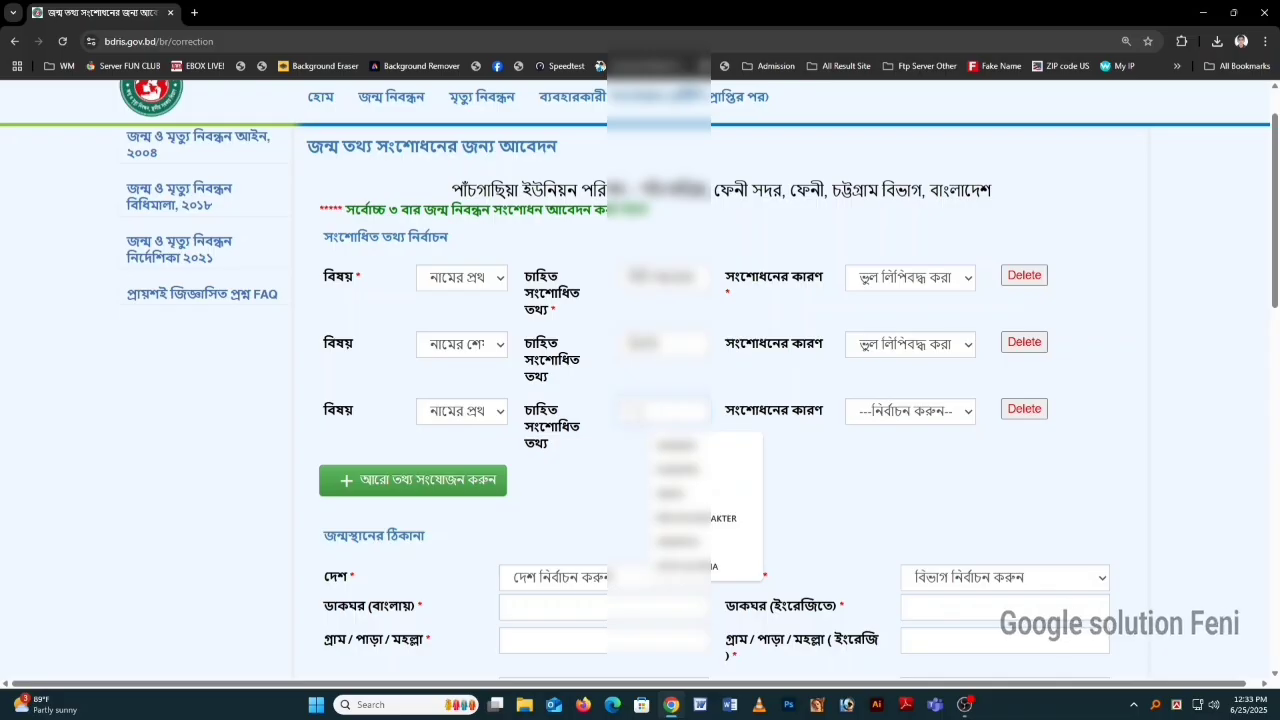
{"action": "type", "text": "M"}
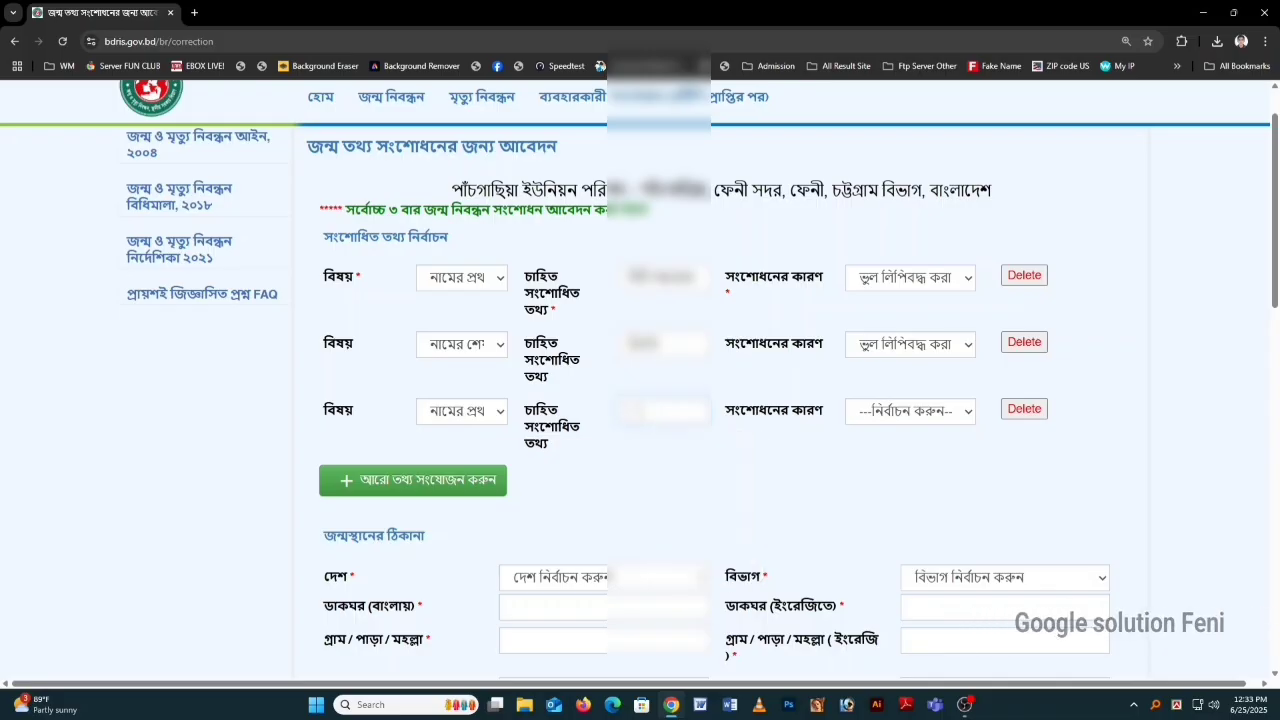
{"action": "type", "text": "BI KH"}
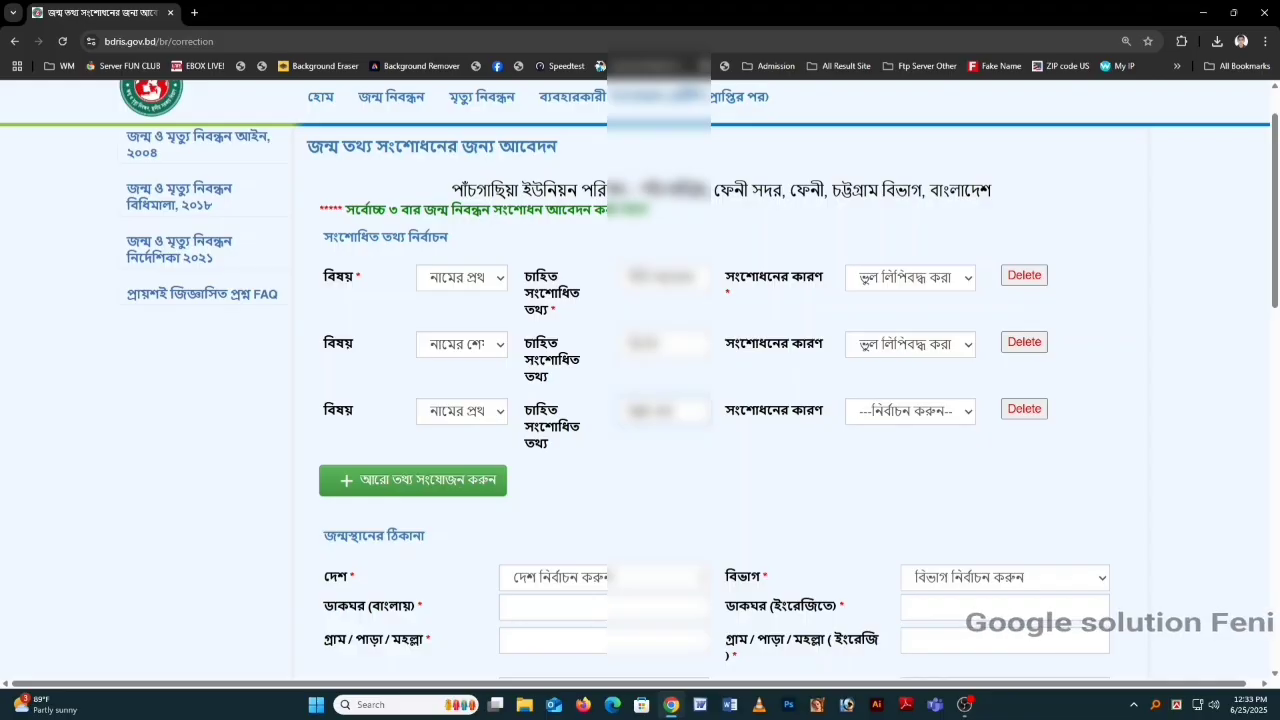
{"action": "type", "text": "ADI"}
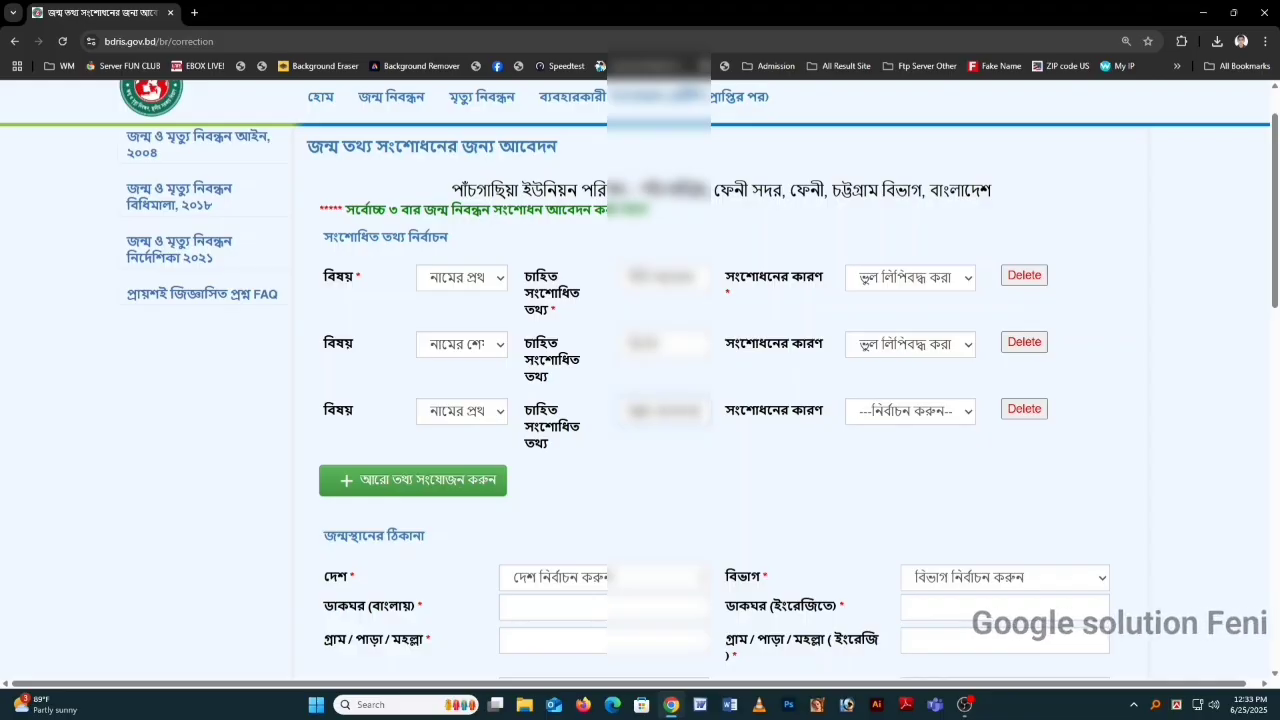
{"action": "left_click", "coordinate": [855, 416]}
{"action": "left_click", "coordinate": [920, 457]}
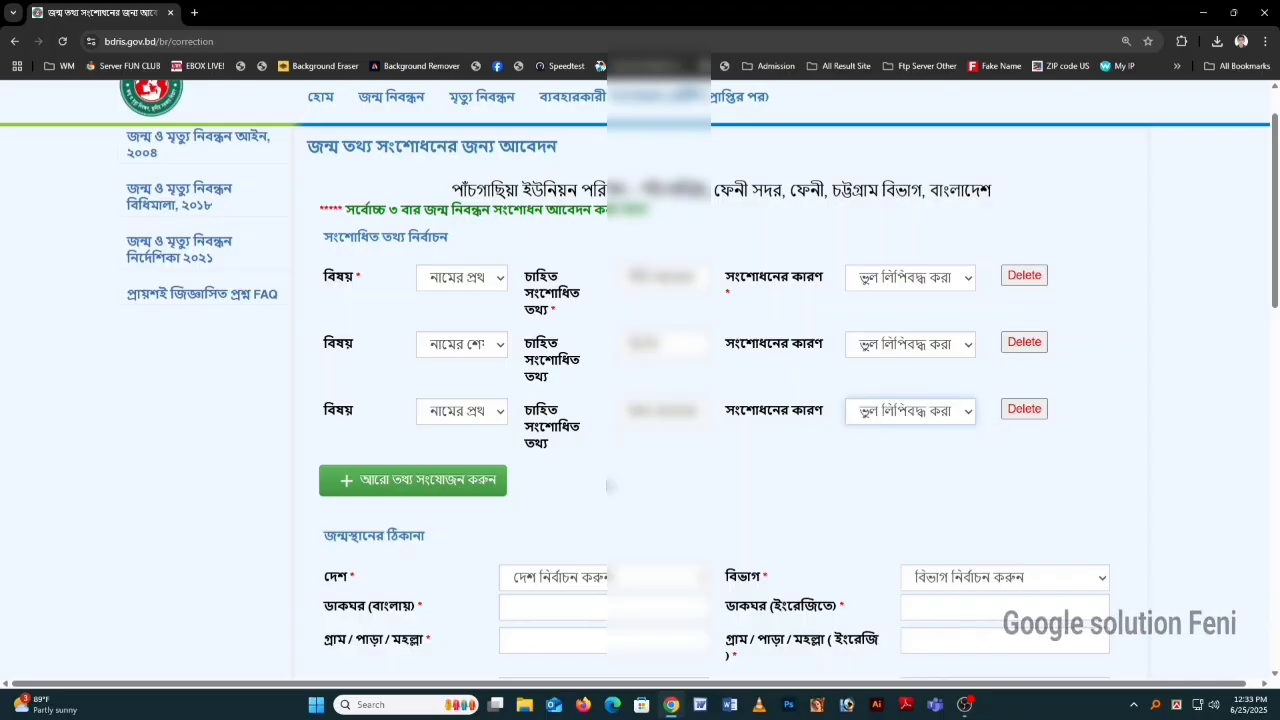
Step: Add a fourth row correcting the English last name part, reason ভুল লিপিবদ্ধ করা
{"action": "left_click", "coordinate": [495, 482]}
{"action": "left_click", "coordinate": [495, 479]}
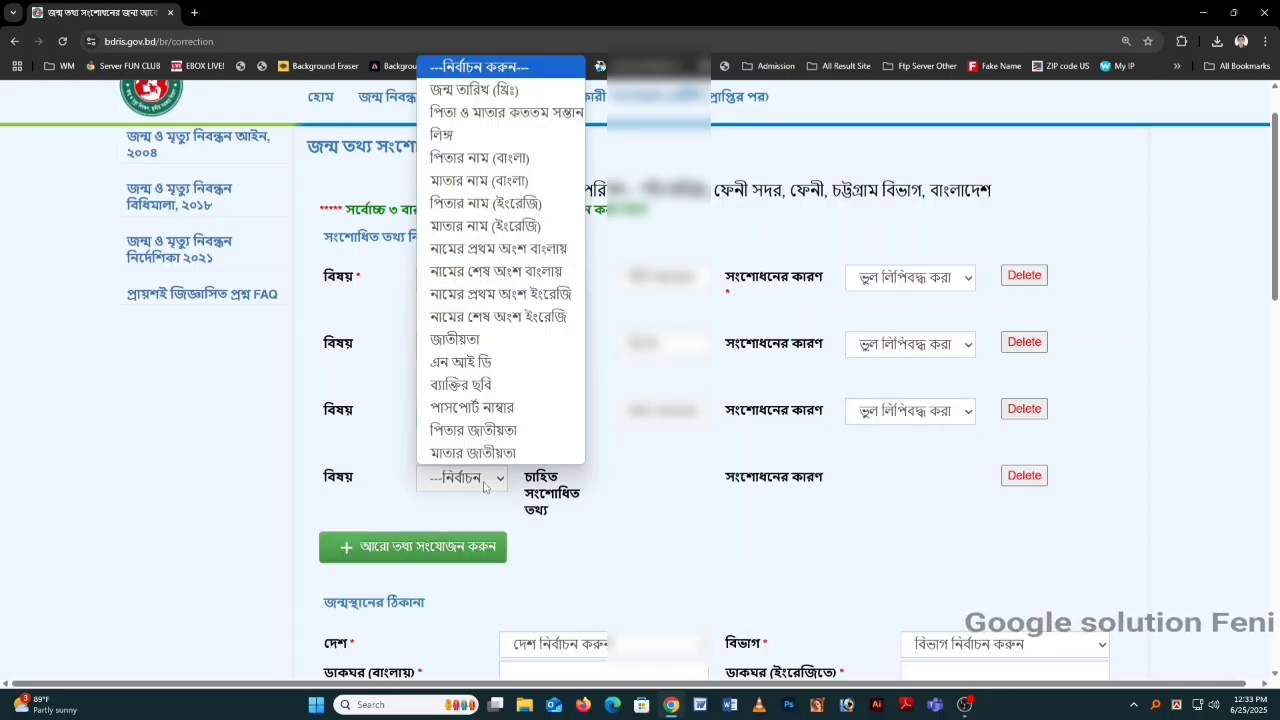
{"action": "left_click", "coordinate": [504, 318]}
{"action": "left_click", "coordinate": [660, 478]}
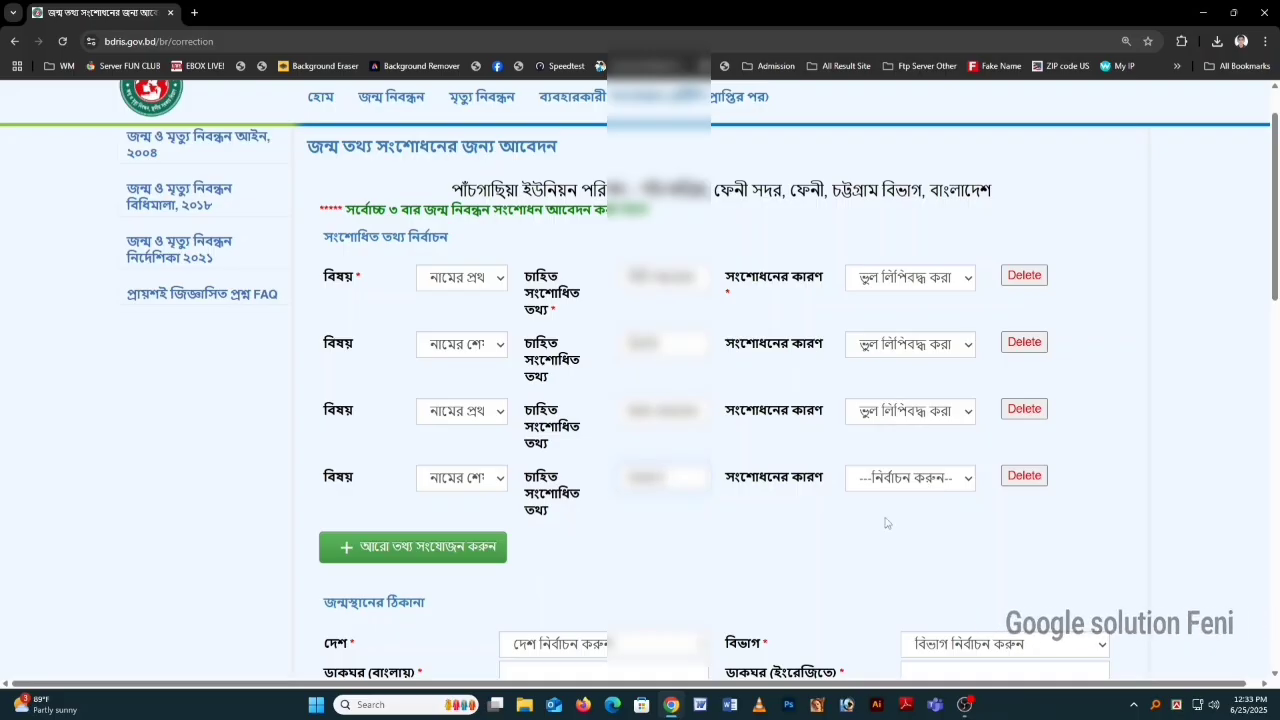
{"action": "left_click", "coordinate": [955, 482]}
{"action": "left_click", "coordinate": [932, 522]}
Step: Add a fifth row correcting the father's name in Bangla, reason ভুল লিপিবদ্ধ করা
{"action": "scroll", "coordinate": [518, 548], "scroll_direction": "down", "scroll_amount": 1}
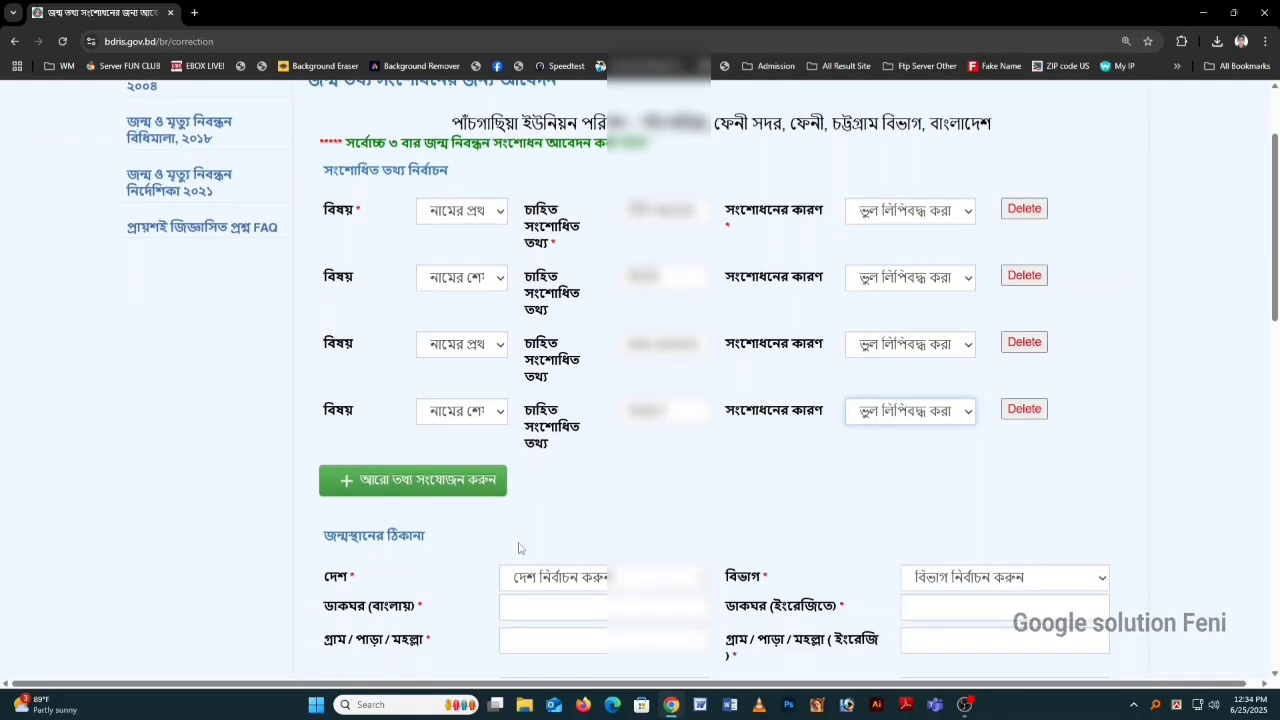
{"action": "left_click", "coordinate": [454, 484]}
{"action": "left_click", "coordinate": [463, 482]}
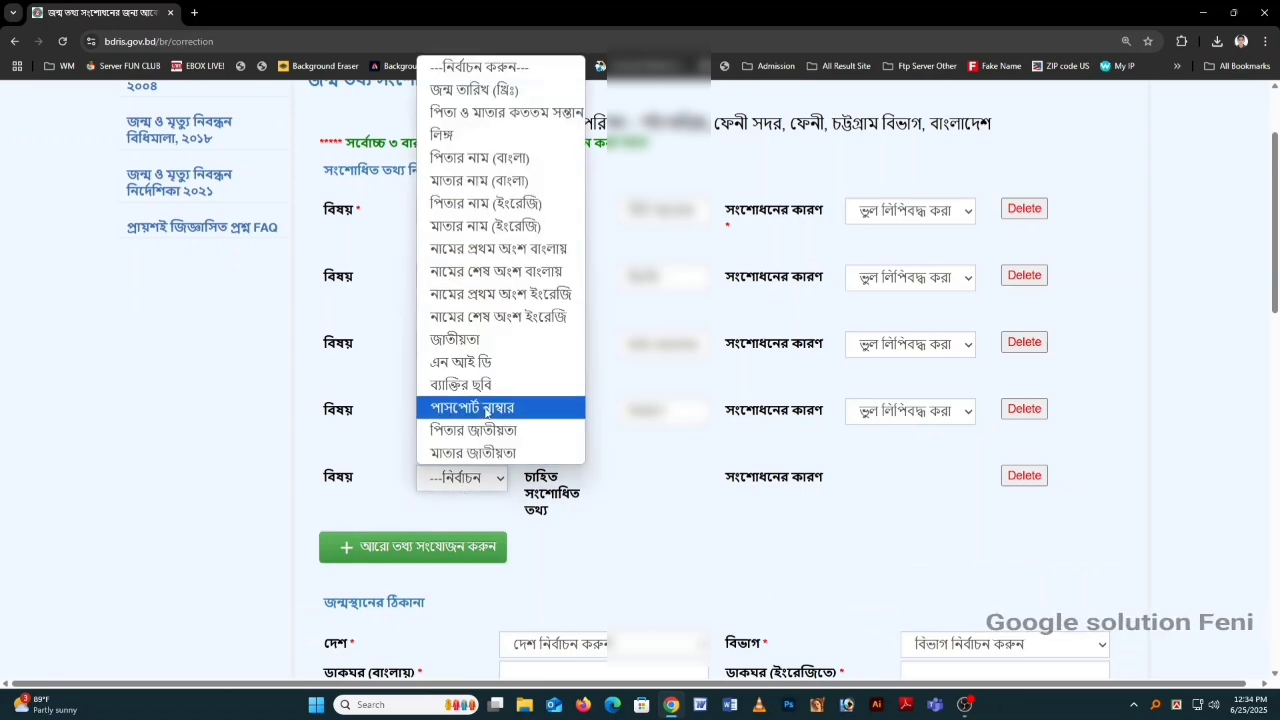
{"action": "left_click", "coordinate": [480, 158]}
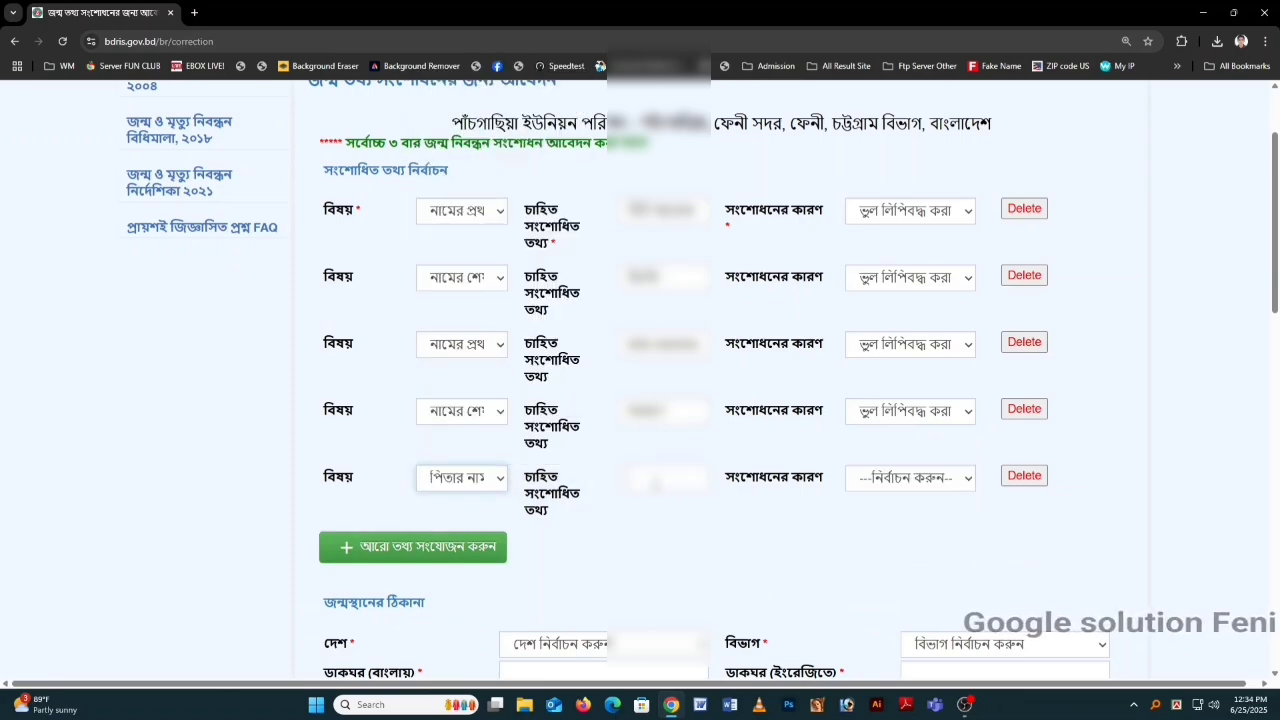
{"action": "left_click", "coordinate": [656, 482]}
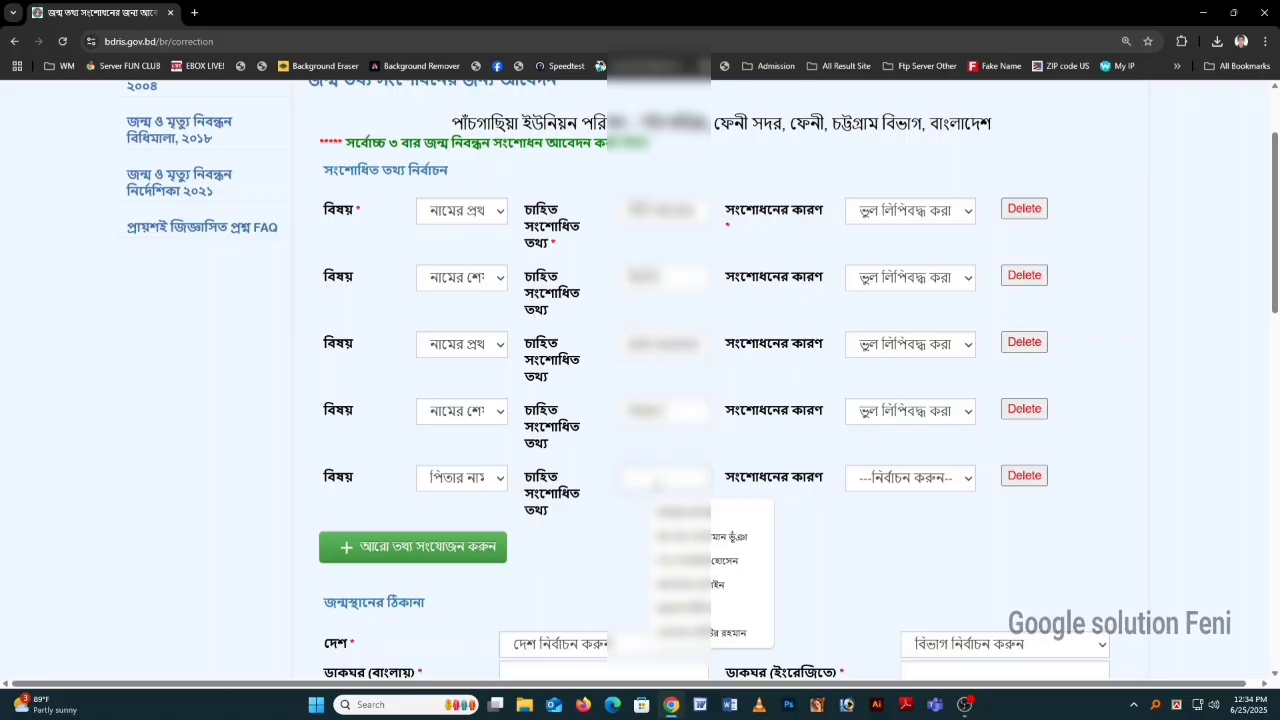
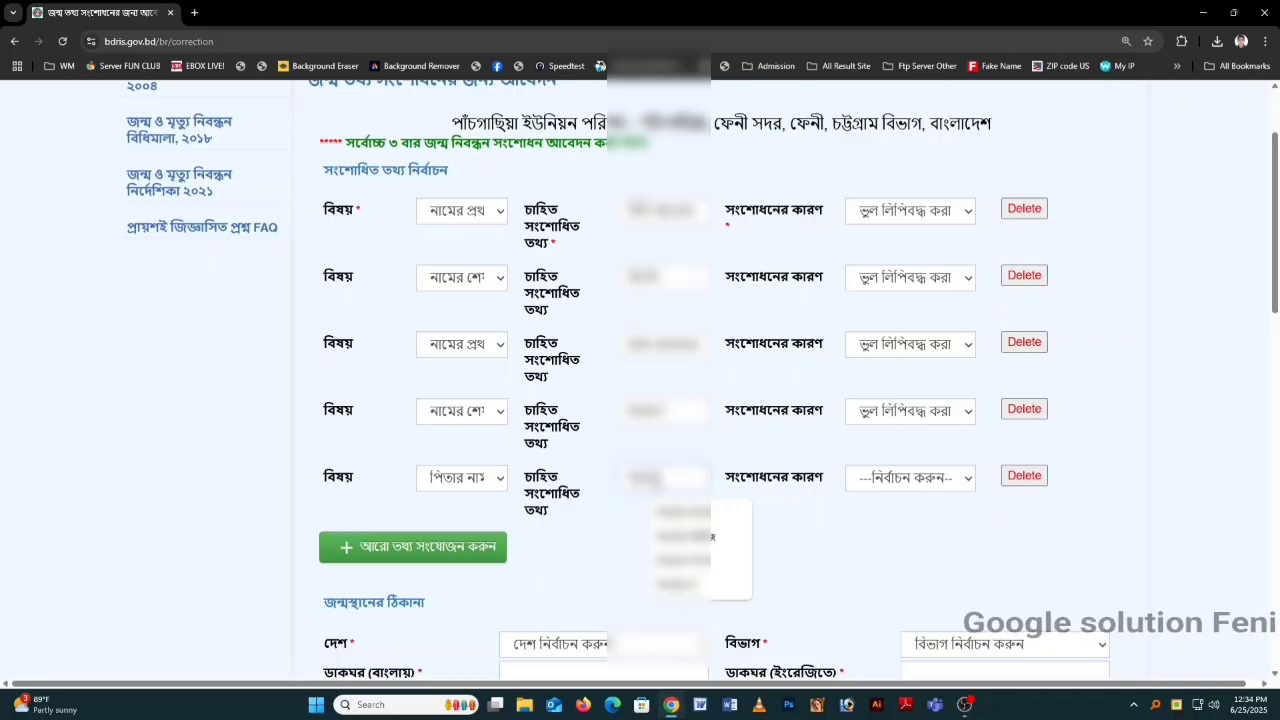
{"action": "left_click", "coordinate": [899, 478]}
{"action": "left_click", "coordinate": [900, 525]}
Step: Add a sixth row correcting the father's name in English, reason ভুল লিপিবদ্ধ করা
{"action": "left_click", "coordinate": [490, 556]}
{"action": "left_click", "coordinate": [491, 556]}
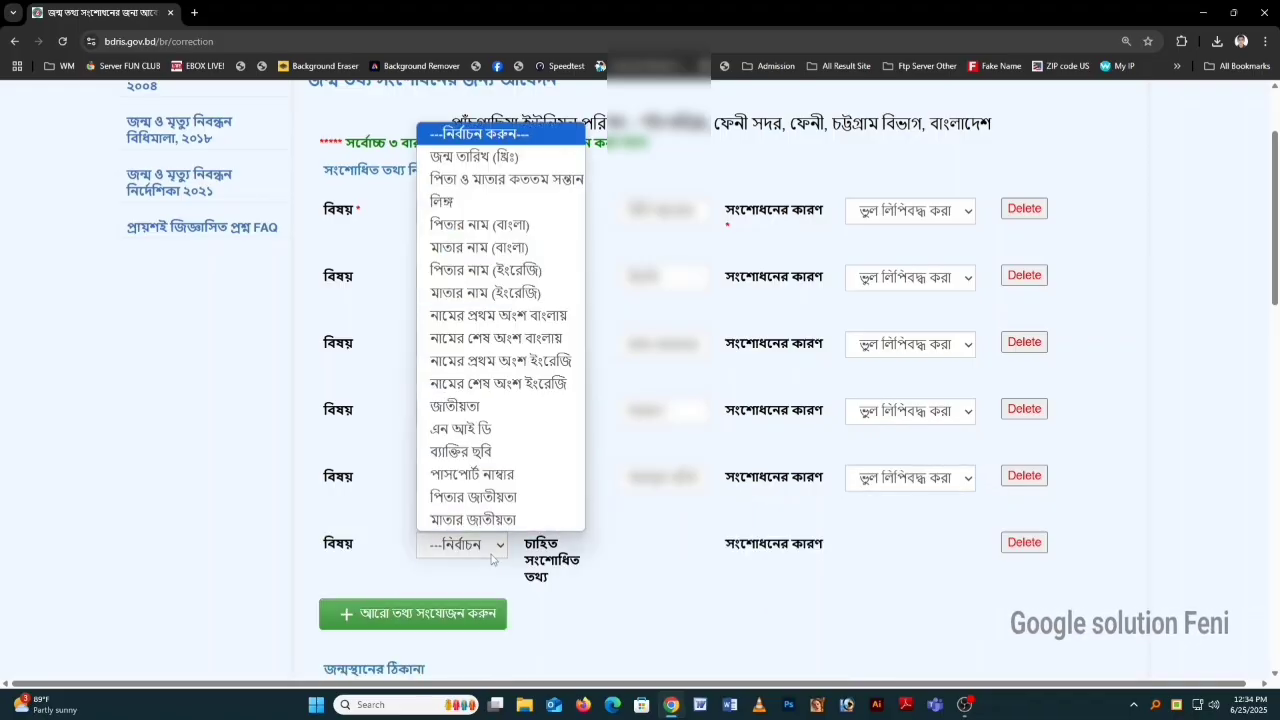
{"action": "left_click", "coordinate": [493, 272]}
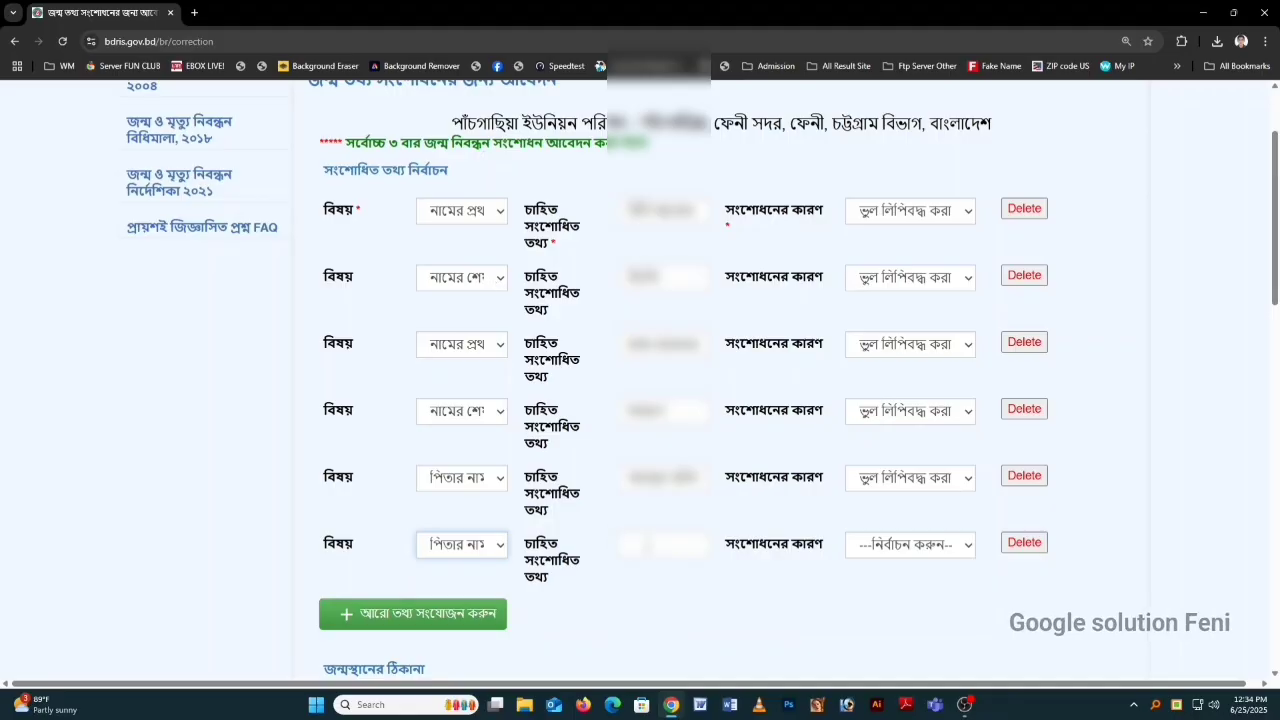
{"action": "left_click", "coordinate": [647, 545]}
{"action": "type", "text": "মো"}
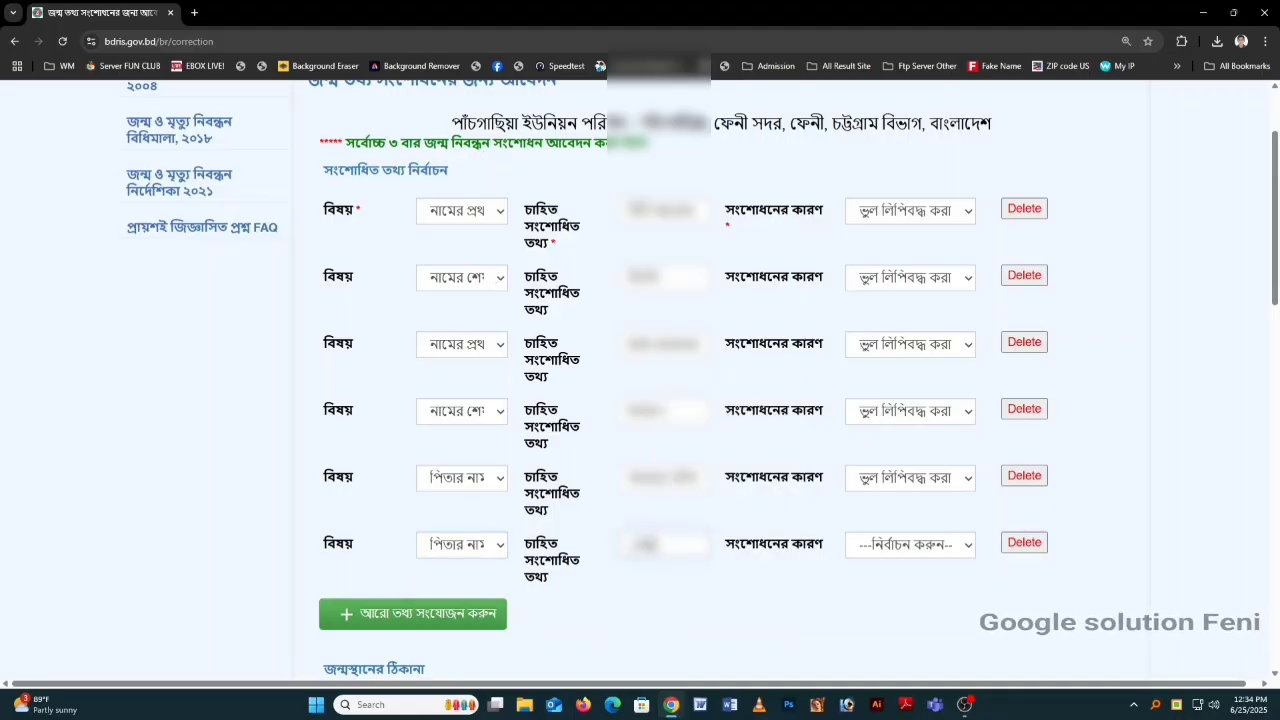
{"action": "key", "text": "BackSpace"}
{"action": "key", "text": "BackSpace"}
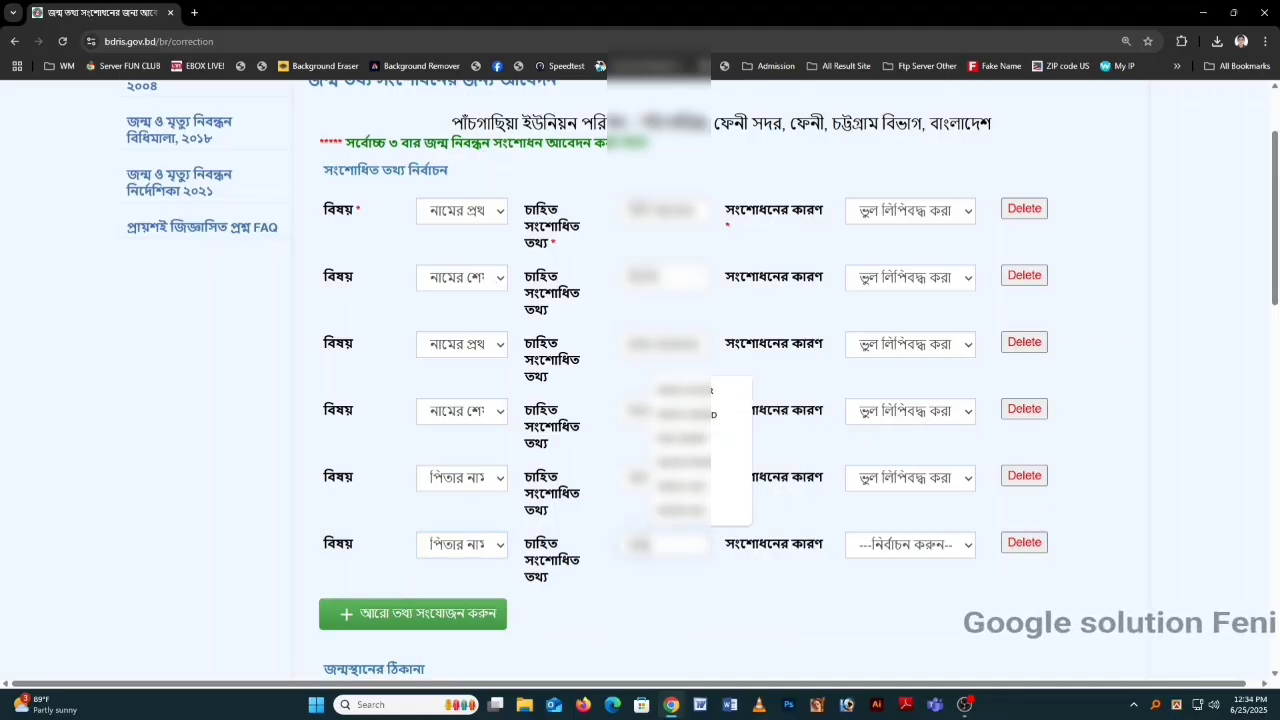
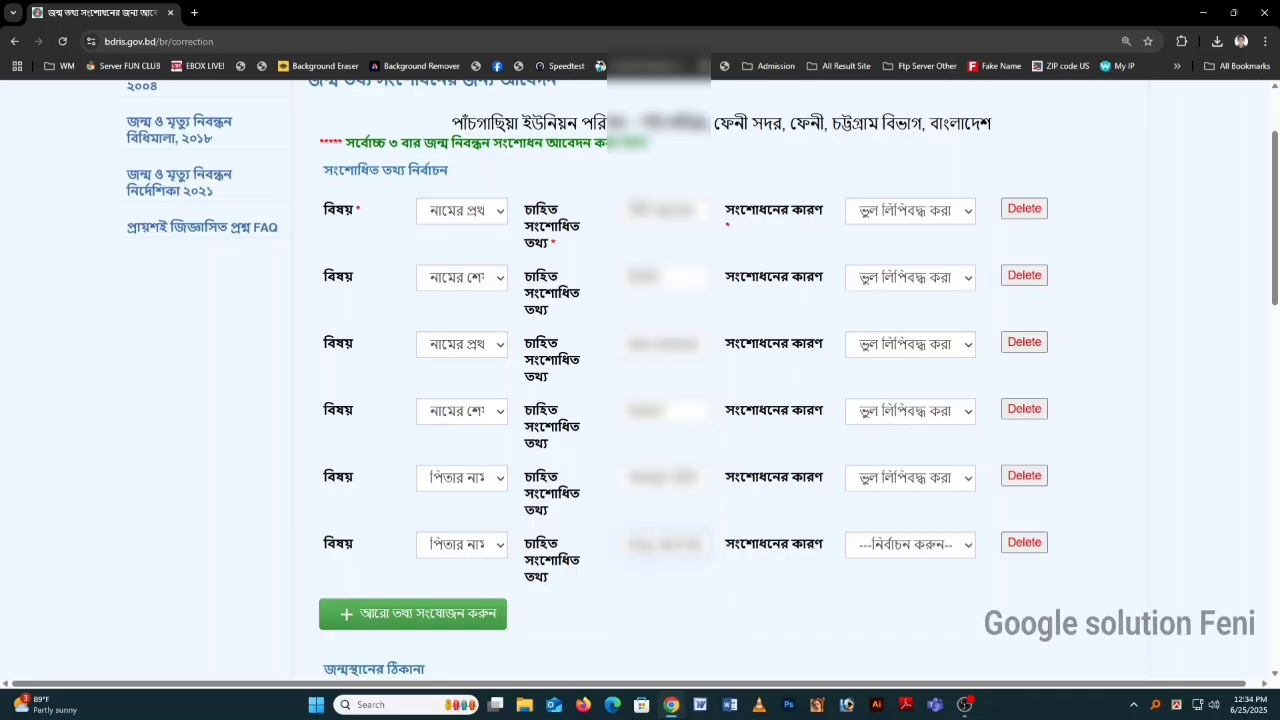
{"action": "left_click", "coordinate": [848, 547]}
{"action": "left_click", "coordinate": [891, 606]}
Step: Add a seventh row correcting the mother's name in Bangla, reason ভুল লিপিবদ্ধ করা
{"action": "left_click", "coordinate": [432, 614]}
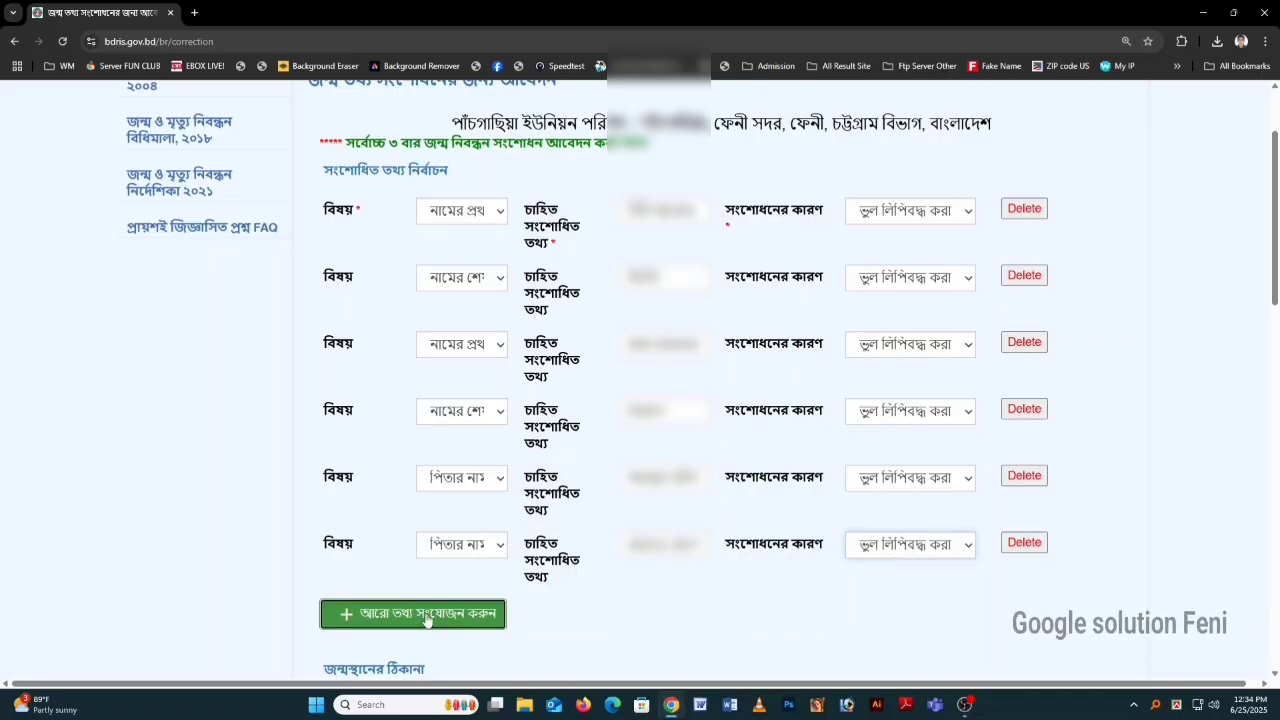
{"action": "left_click", "coordinate": [432, 614]}
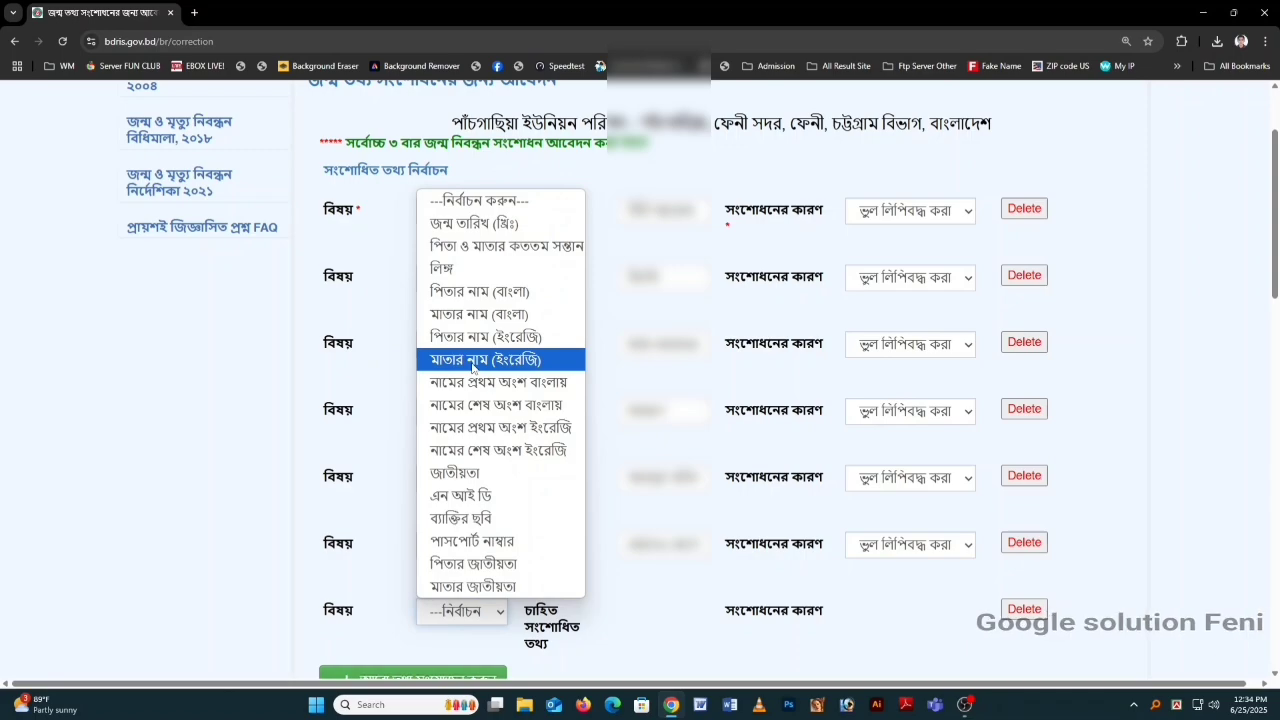
{"action": "left_click", "coordinate": [473, 318]}
{"action": "left_click", "coordinate": [680, 610]}
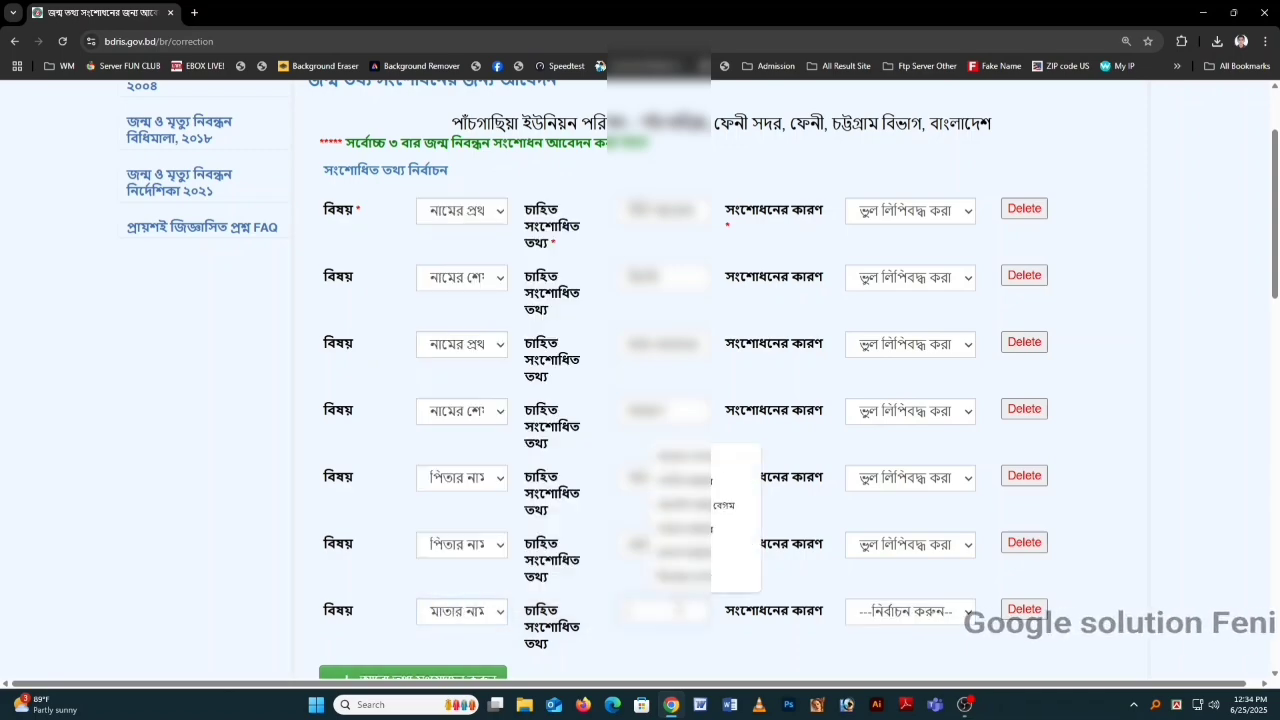
{"action": "type", "text": "r"}
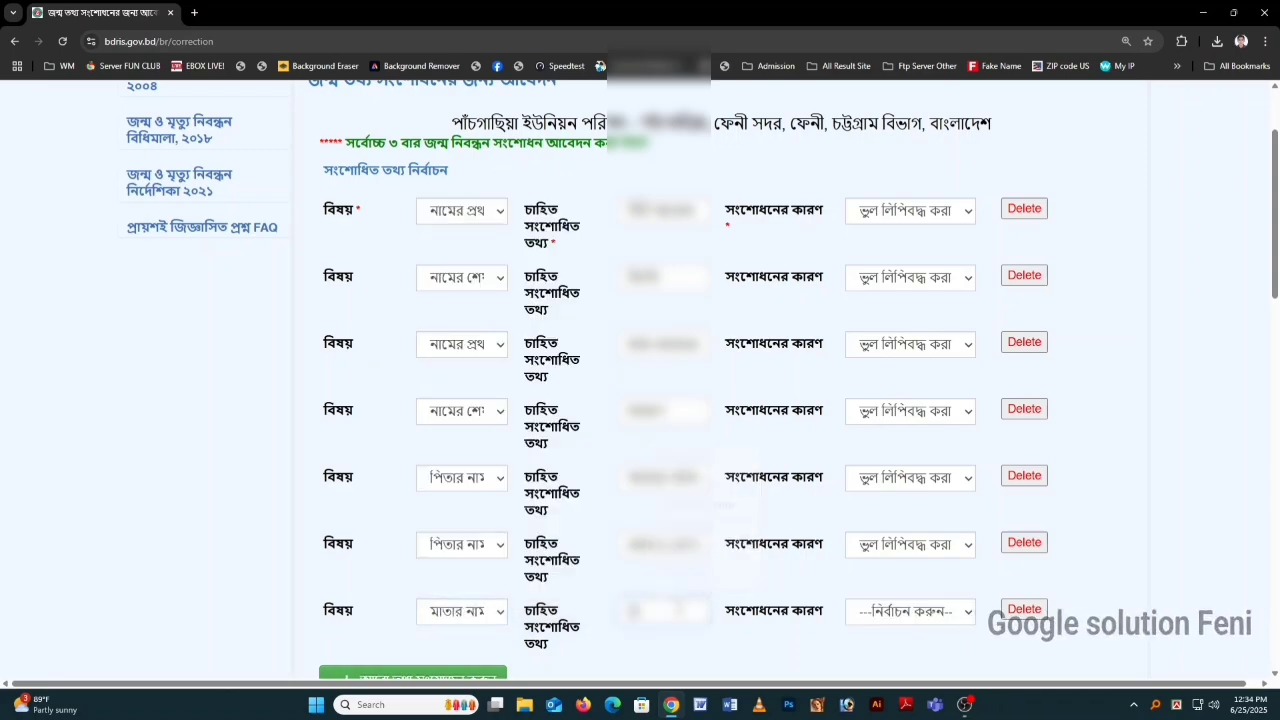
{"action": "key", "text": "BackSpace"}
{"action": "key", "text": "F12"}
{"action": "type", "text": "রোকেয়া"}
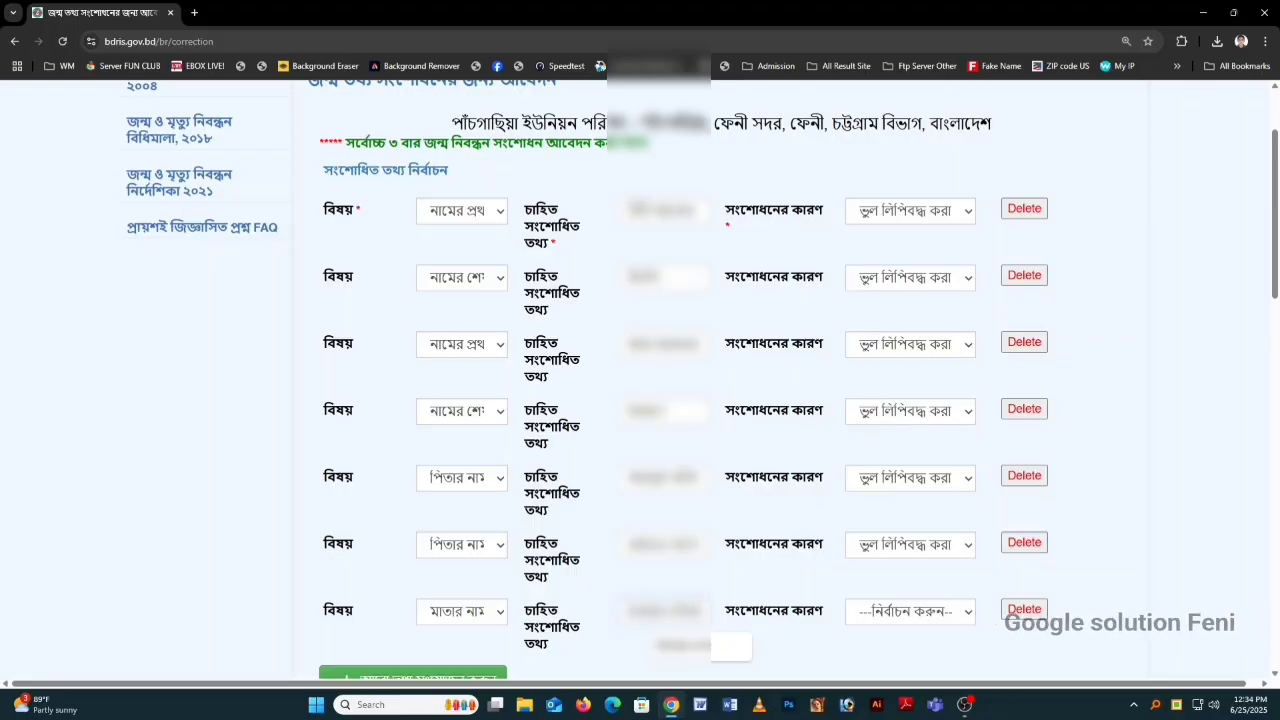
{"action": "left_click", "coordinate": [866, 613]}
{"action": "left_click", "coordinate": [875, 660]}
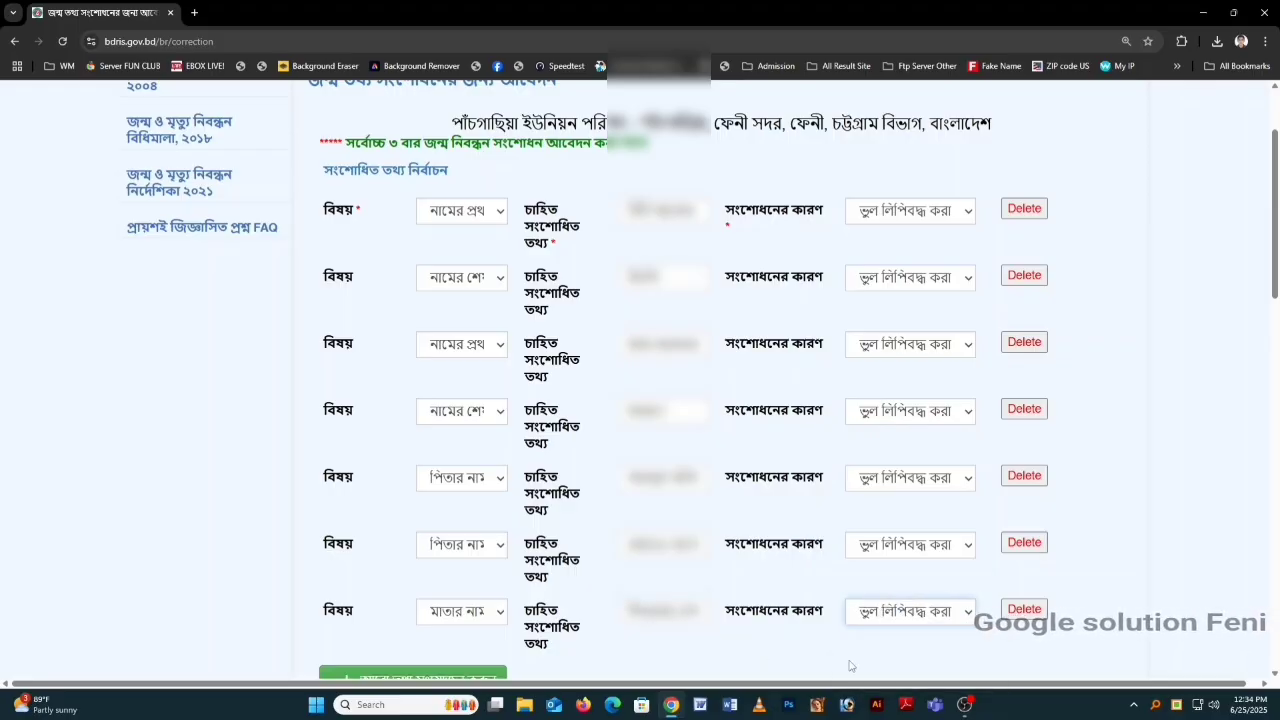
Step: Add an eighth row correcting the mother's English name, reason ভুল লিপিবদ্ধ করা
{"action": "scroll", "coordinate": [510, 570], "scroll_direction": "down", "scroll_amount": 2}
{"action": "left_click", "coordinate": [476, 543]}
{"action": "left_click", "coordinate": [474, 545]}
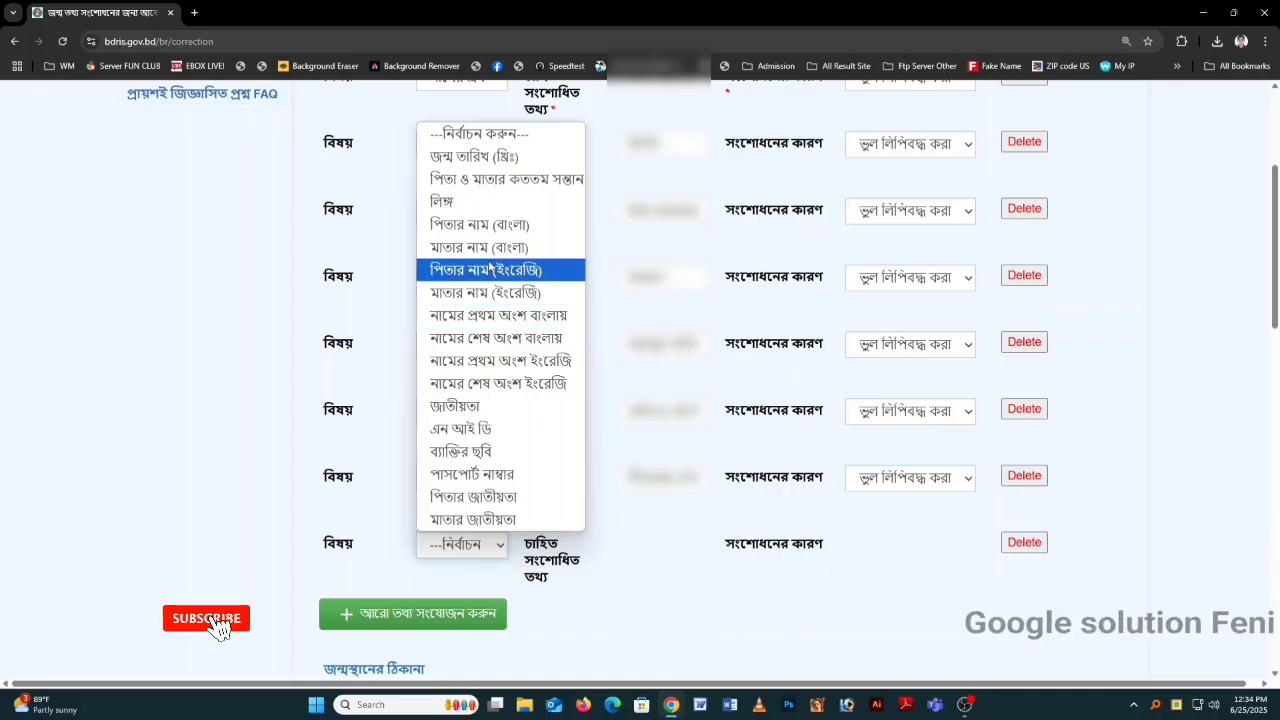
{"action": "left_click", "coordinate": [501, 294]}
{"action": "left_click", "coordinate": [660, 543]}
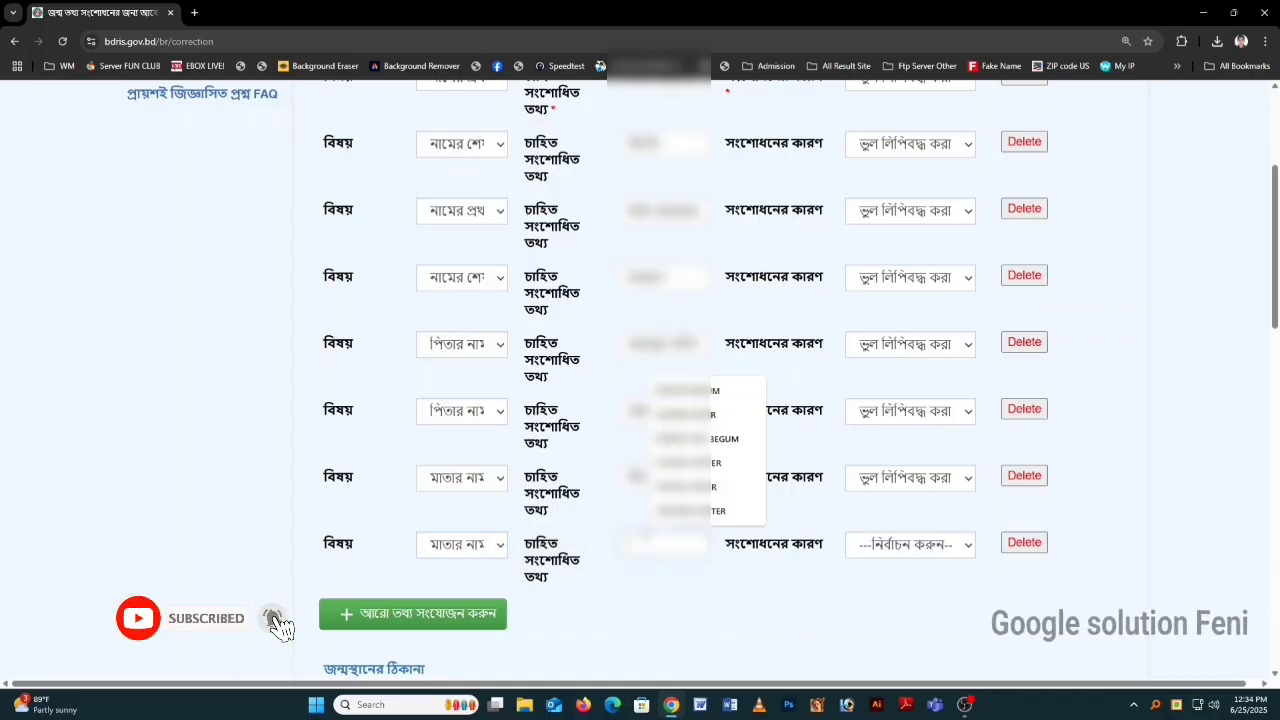
{"action": "type", "text": "FI"}
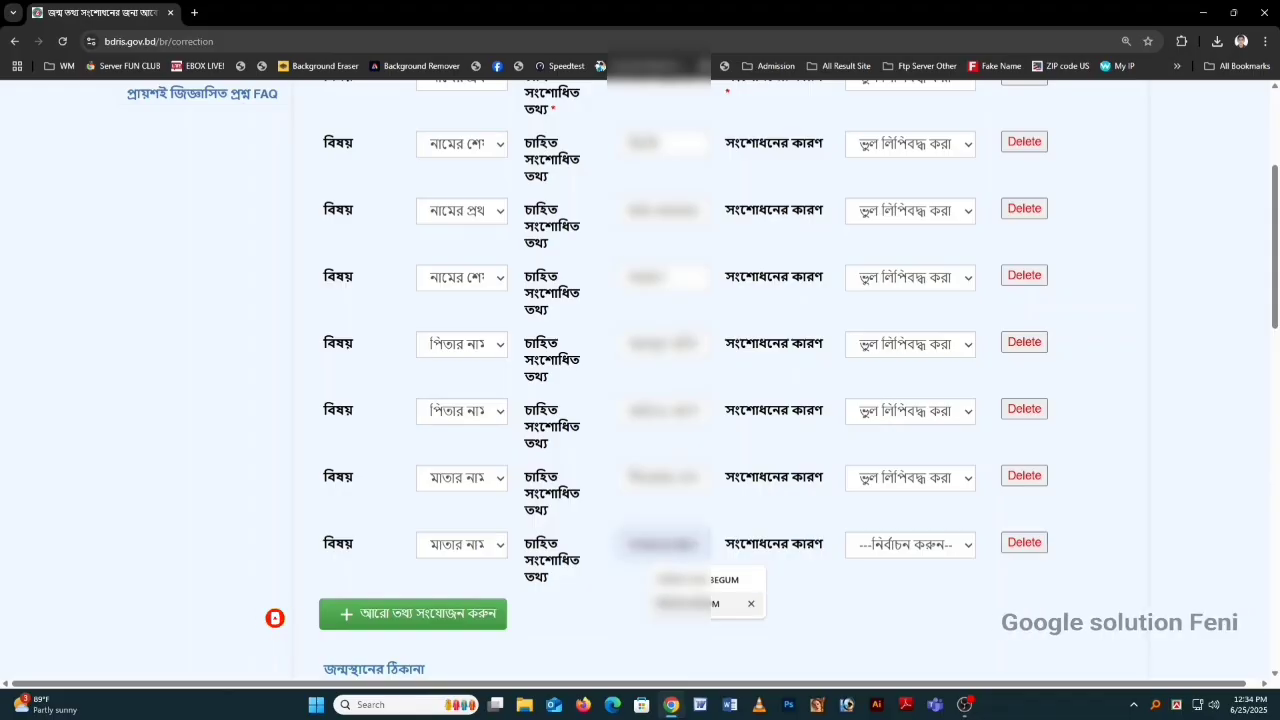
{"action": "left_click", "coordinate": [749, 603]}
{"action": "left_click", "coordinate": [892, 550]}
{"action": "left_click", "coordinate": [920, 594]}
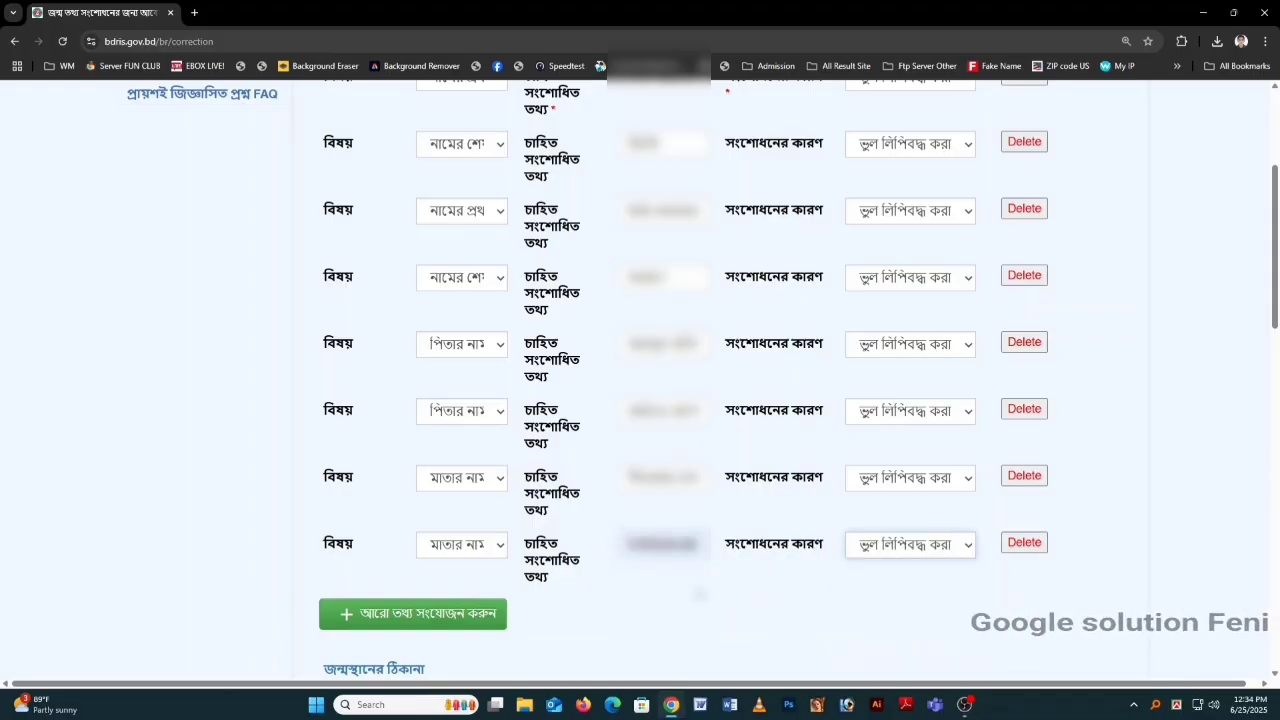
{"action": "scroll", "coordinate": [601, 532], "scroll_direction": "down", "scroll_amount": 2}
{"action": "scroll", "coordinate": [601, 532], "scroll_direction": "down", "scroll_amount": 2}
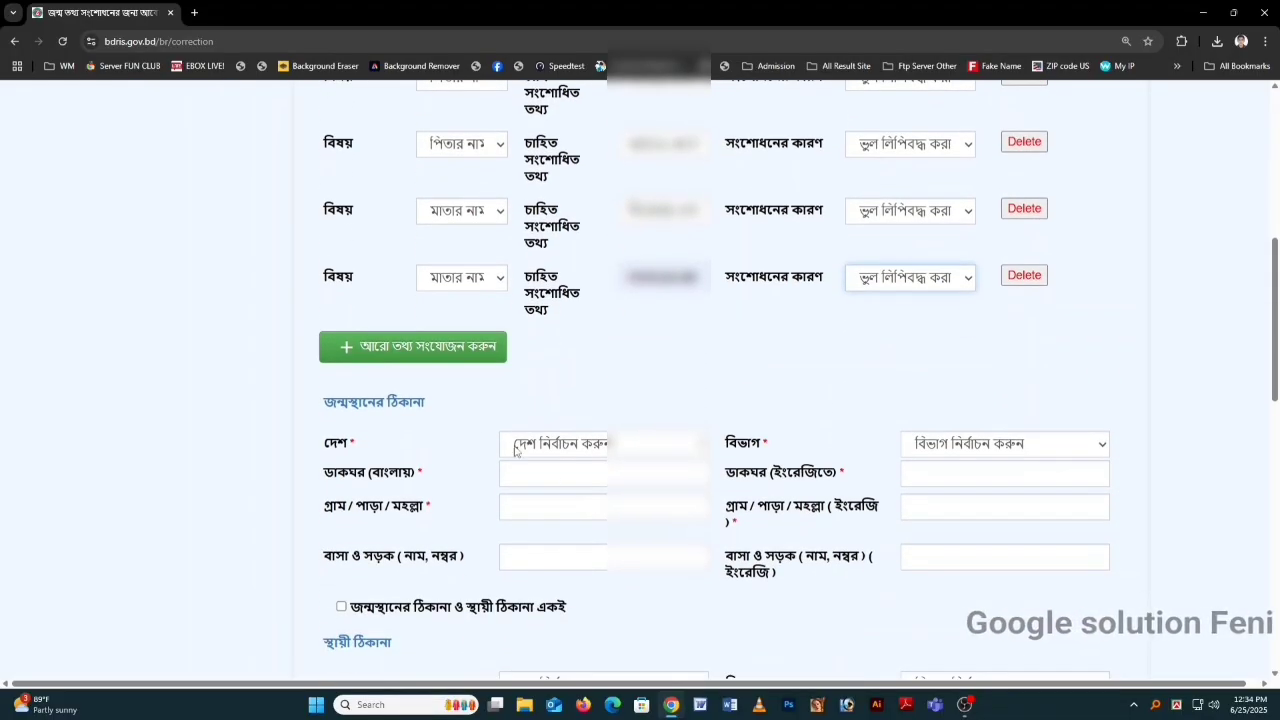
Step: Add a ninth row for the child's birth order, pick its value, reason ভুল লিপিবদ্ধ করা হয়েছিল
{"action": "left_click", "coordinate": [450, 350]}
{"action": "left_click", "coordinate": [448, 358]}
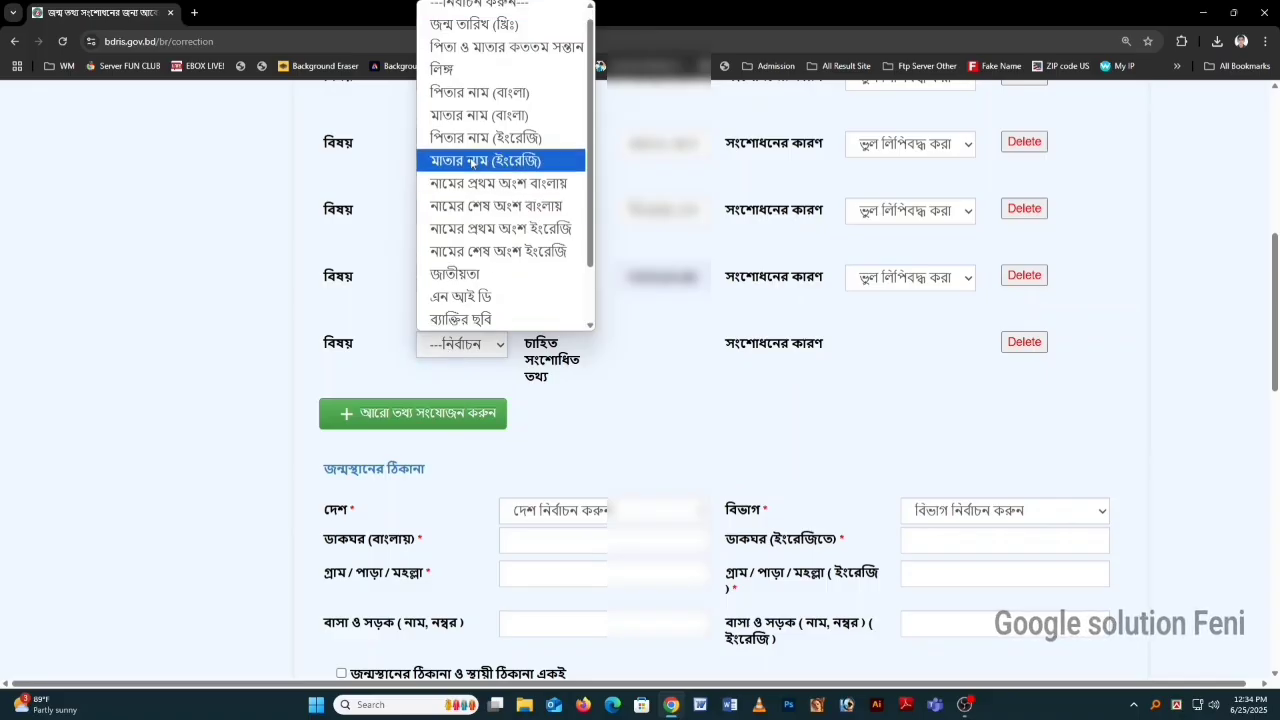
{"action": "left_click", "coordinate": [480, 47]}
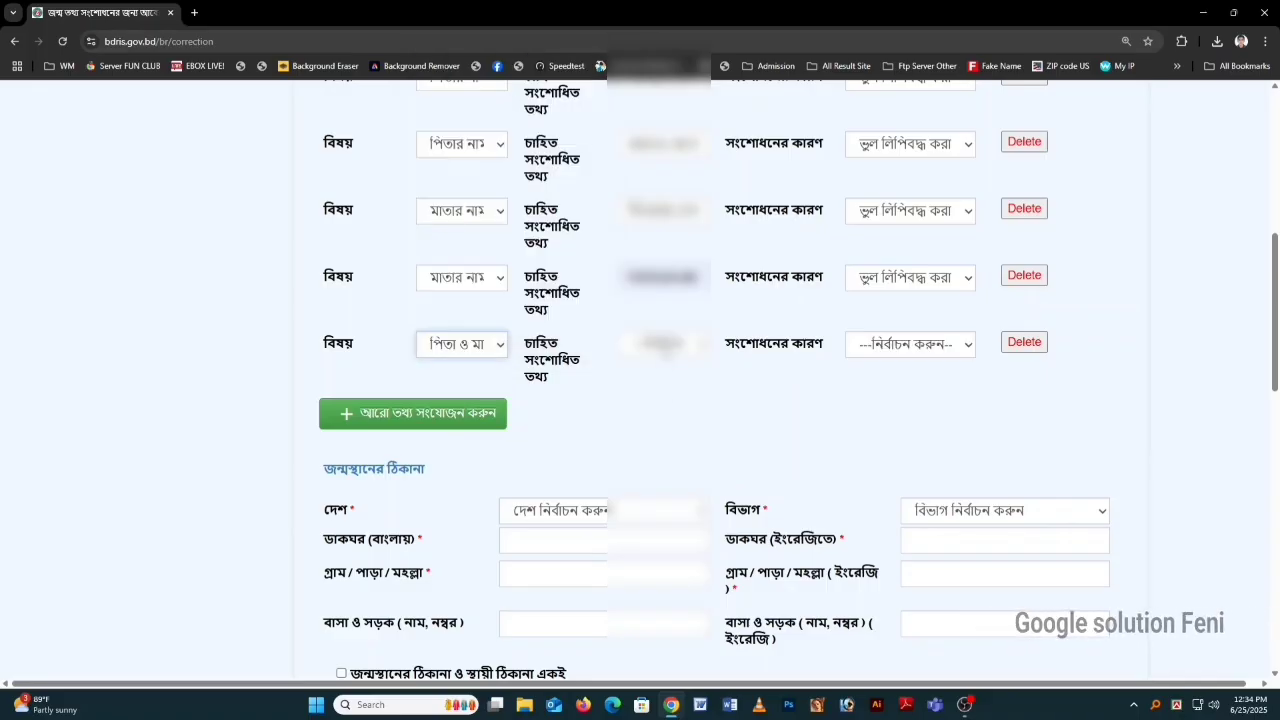
{"action": "left_click", "coordinate": [667, 350]}
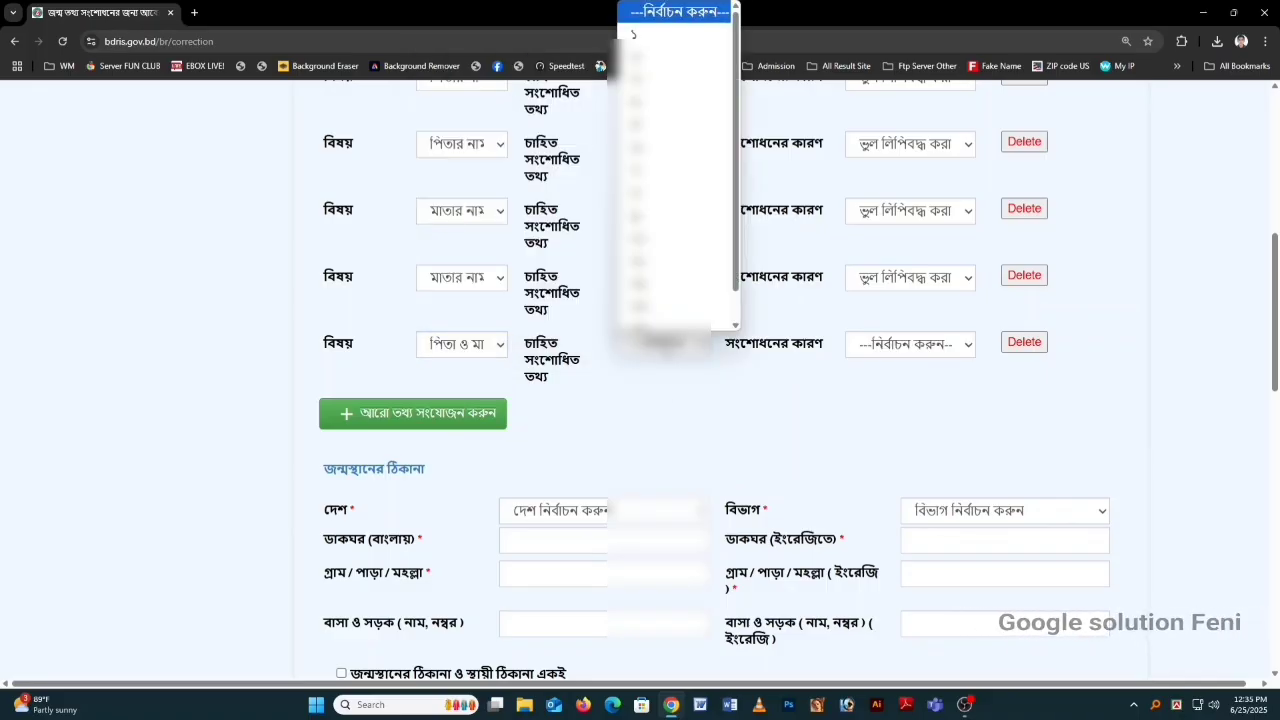
{"action": "left_click", "coordinate": [640, 70]}
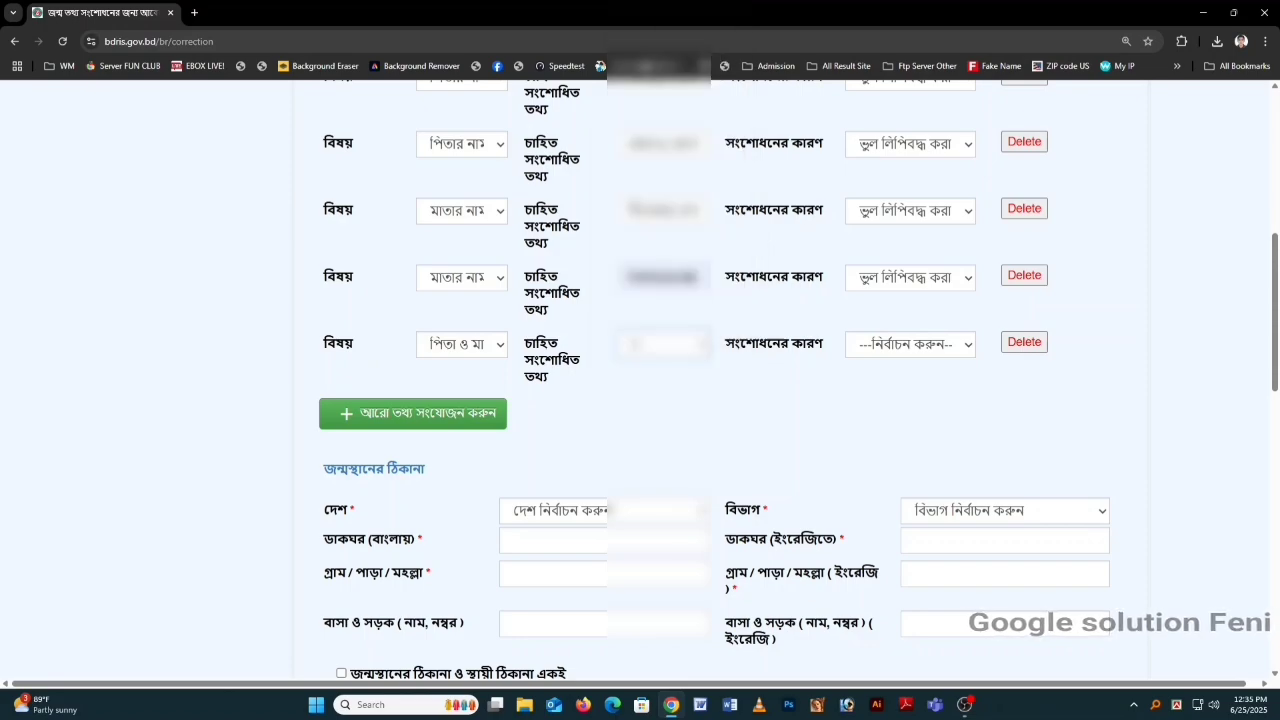
{"action": "left_click", "coordinate": [873, 347]}
{"action": "left_click", "coordinate": [885, 393]}
{"action": "scroll", "coordinate": [550, 438], "scroll_direction": "down", "scroll_amount": 2}
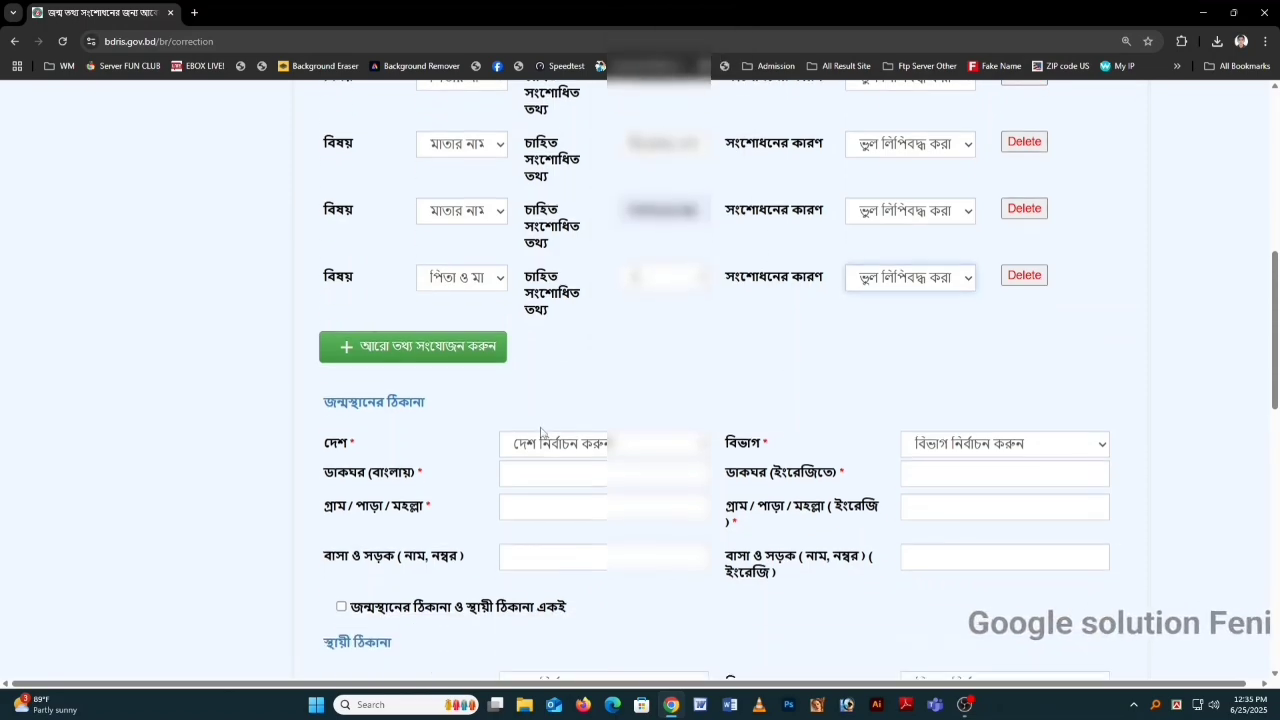
Step: Set the birthplace country to বাংলাদেশ and choose its division and district
{"action": "left_click", "coordinate": [527, 385]}
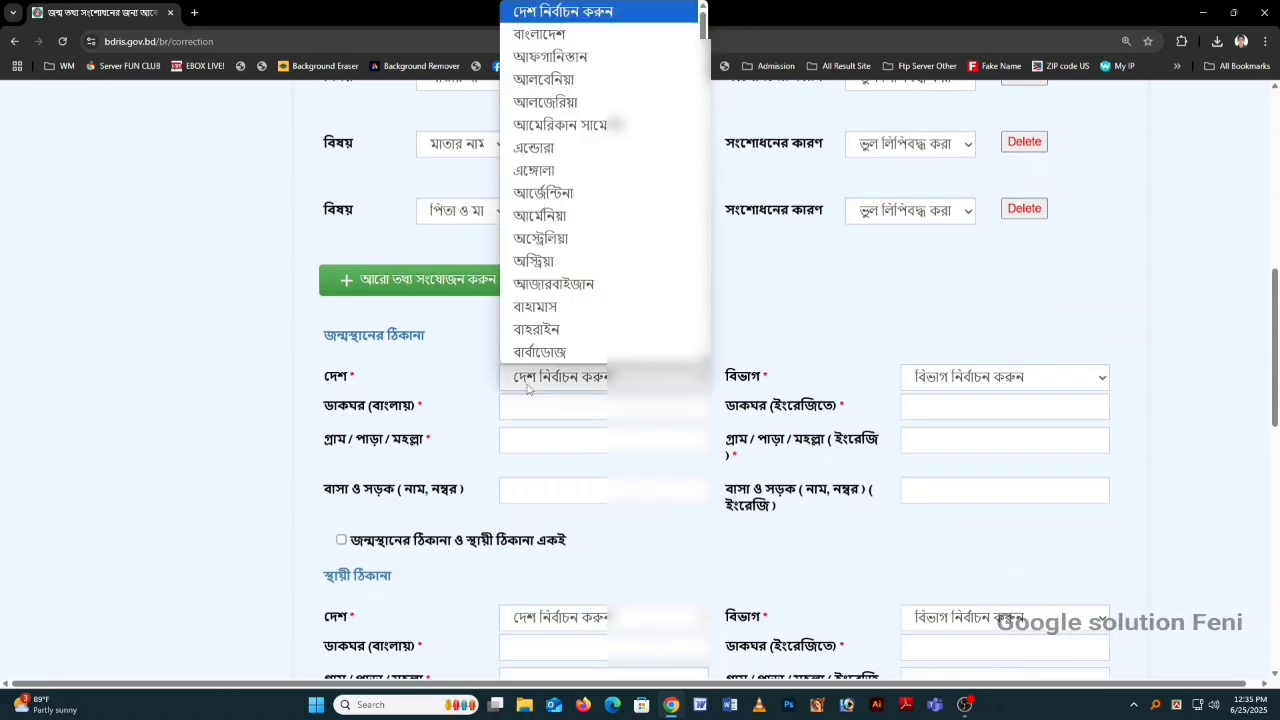
{"action": "left_click", "coordinate": [540, 34]}
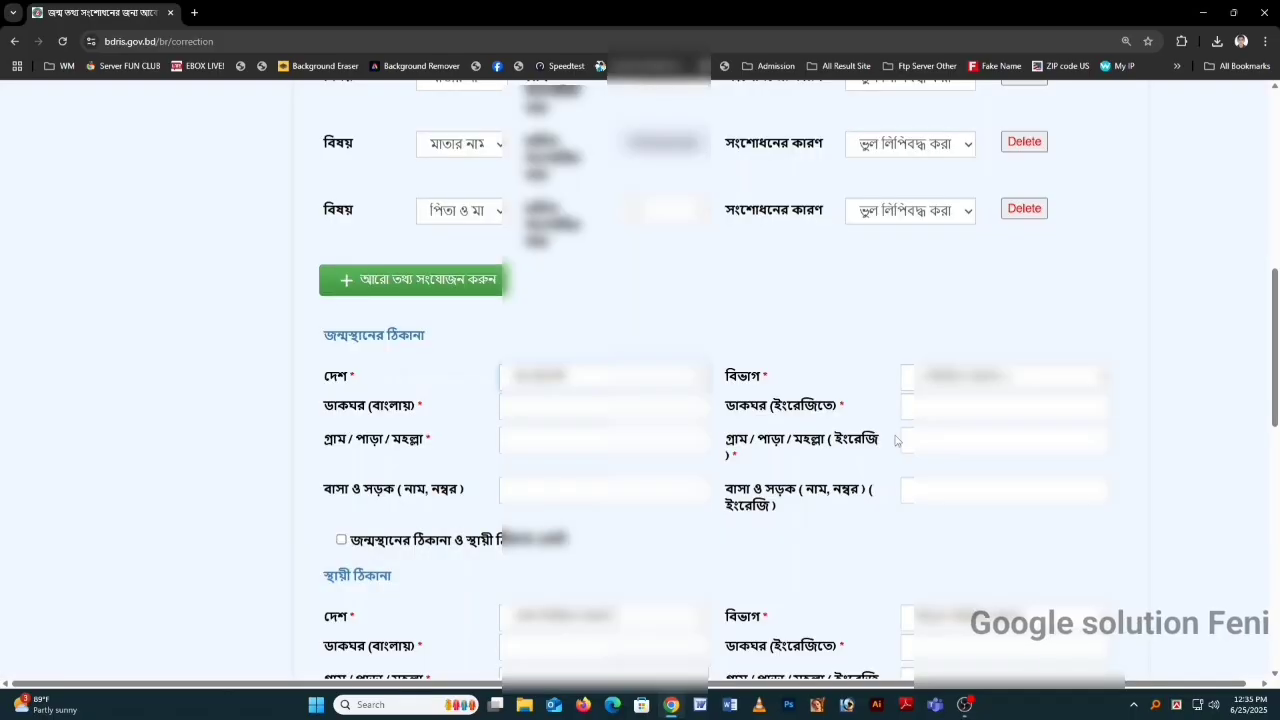
{"action": "left_click", "coordinate": [929, 388]}
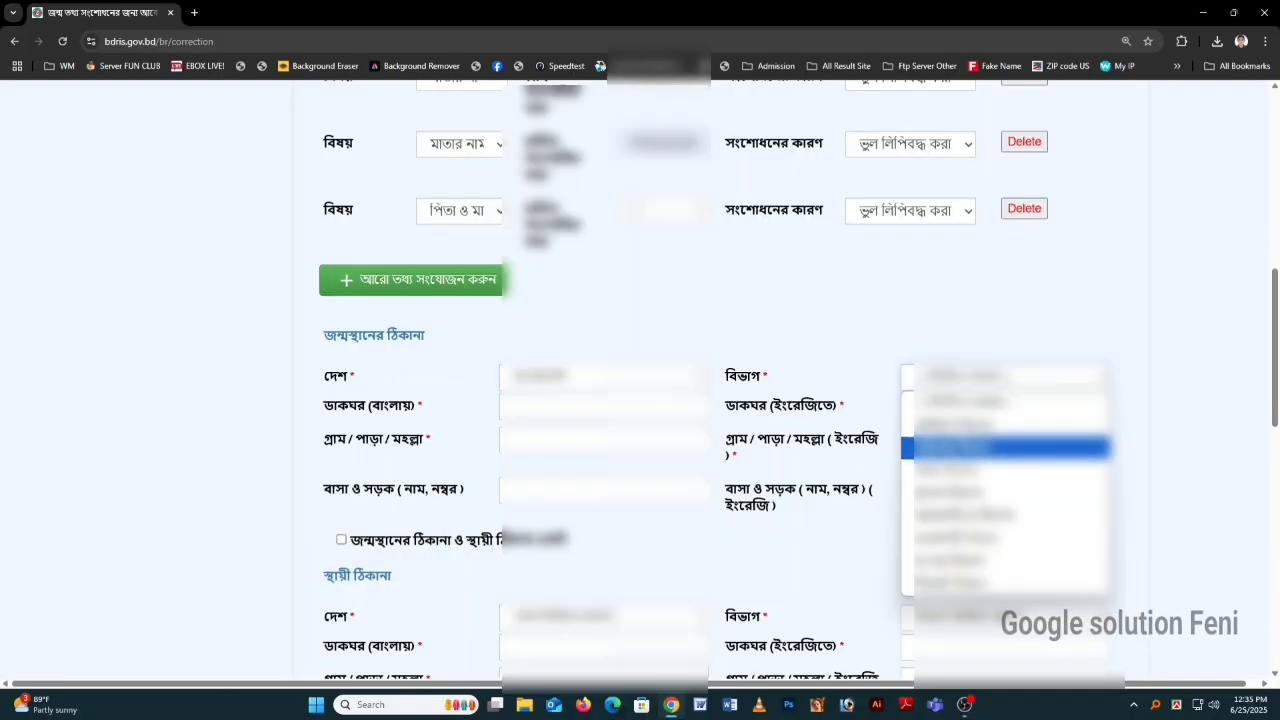
{"action": "left_click", "coordinate": [951, 450]}
{"action": "left_click", "coordinate": [607, 406]}
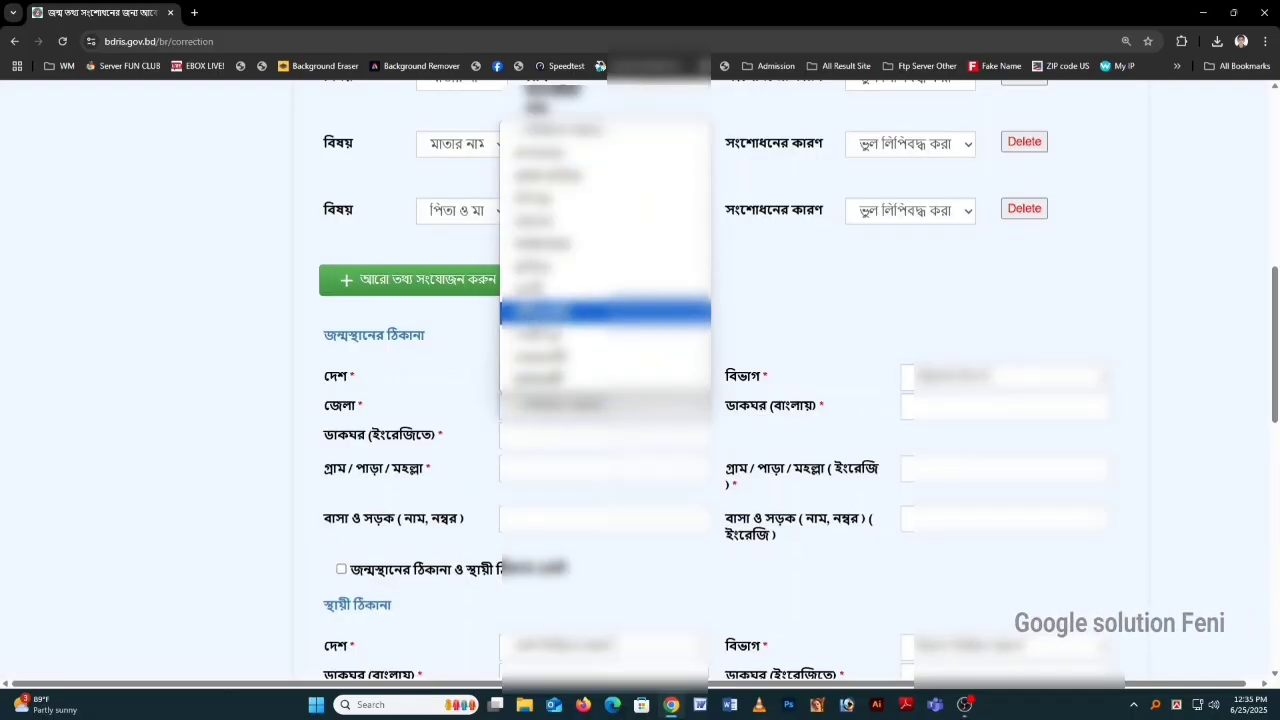
{"action": "left_click", "coordinate": [600, 310]}
Step: Choose the birthplace upazila, পৌরসভা/ইউনিয়ন and ওয়ার্ড
{"action": "left_click", "coordinate": [908, 410]}
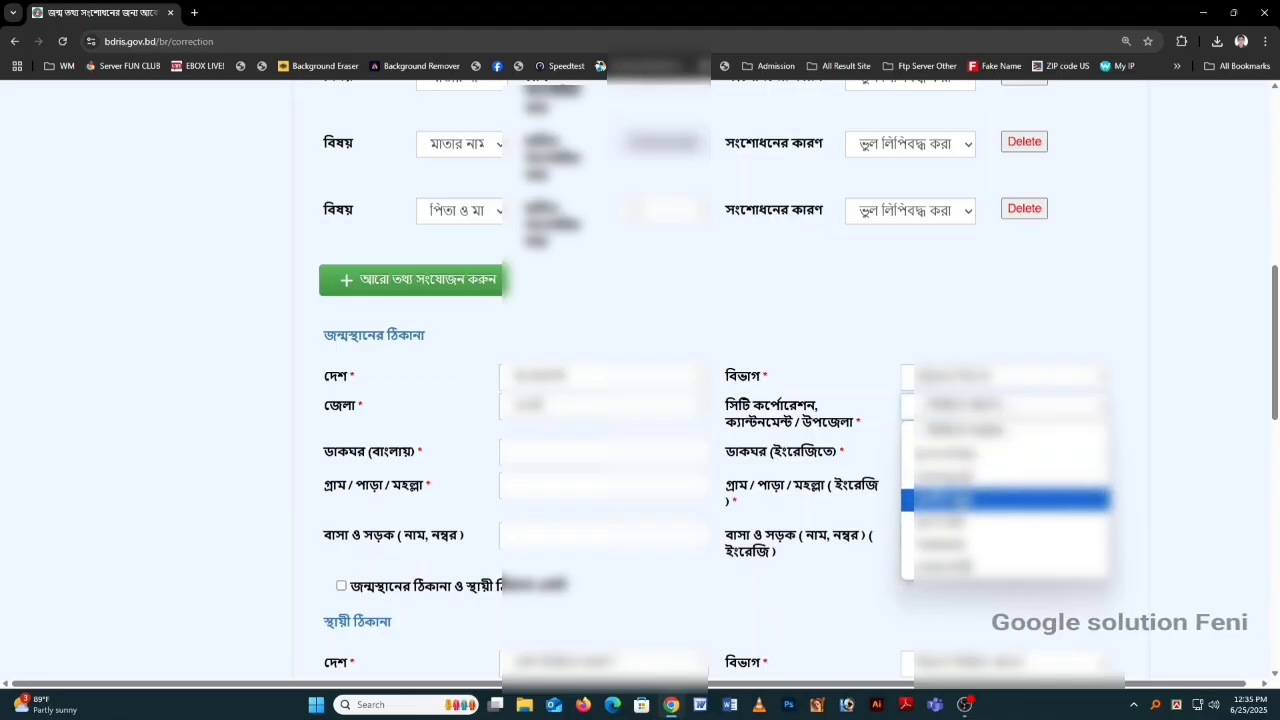
{"action": "left_click", "coordinate": [958, 500]}
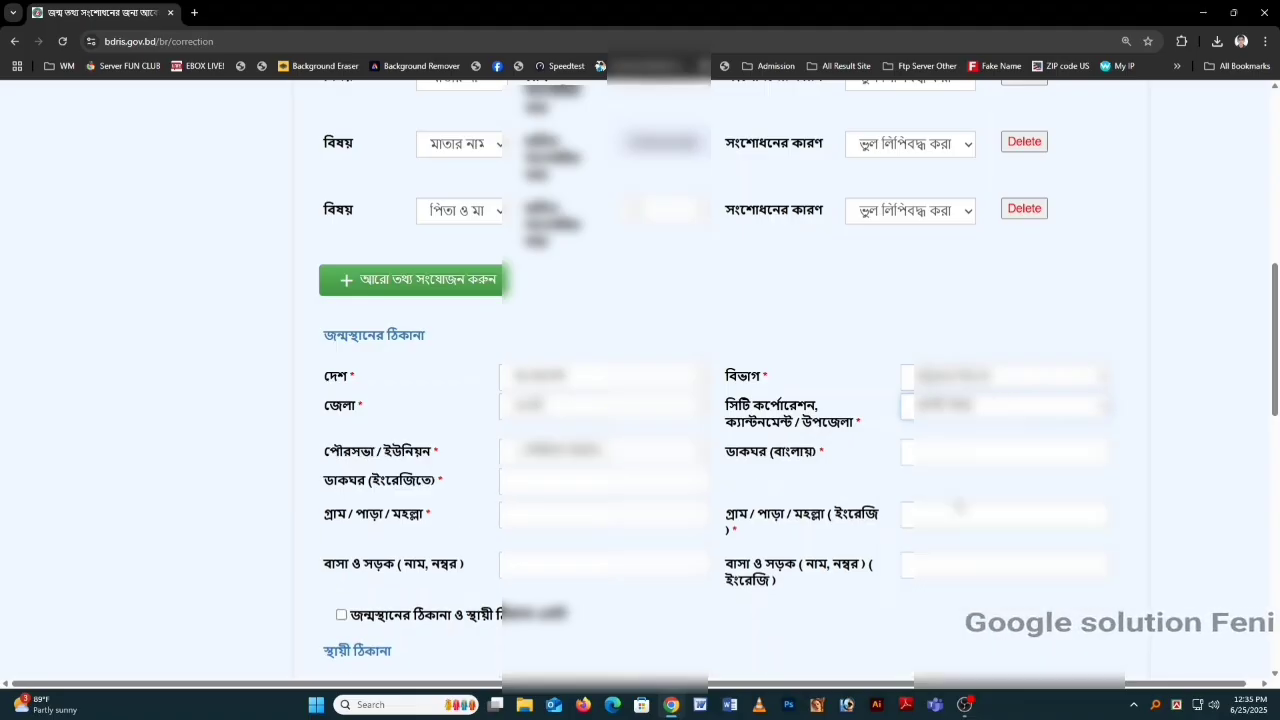
{"action": "left_click", "coordinate": [600, 450]}
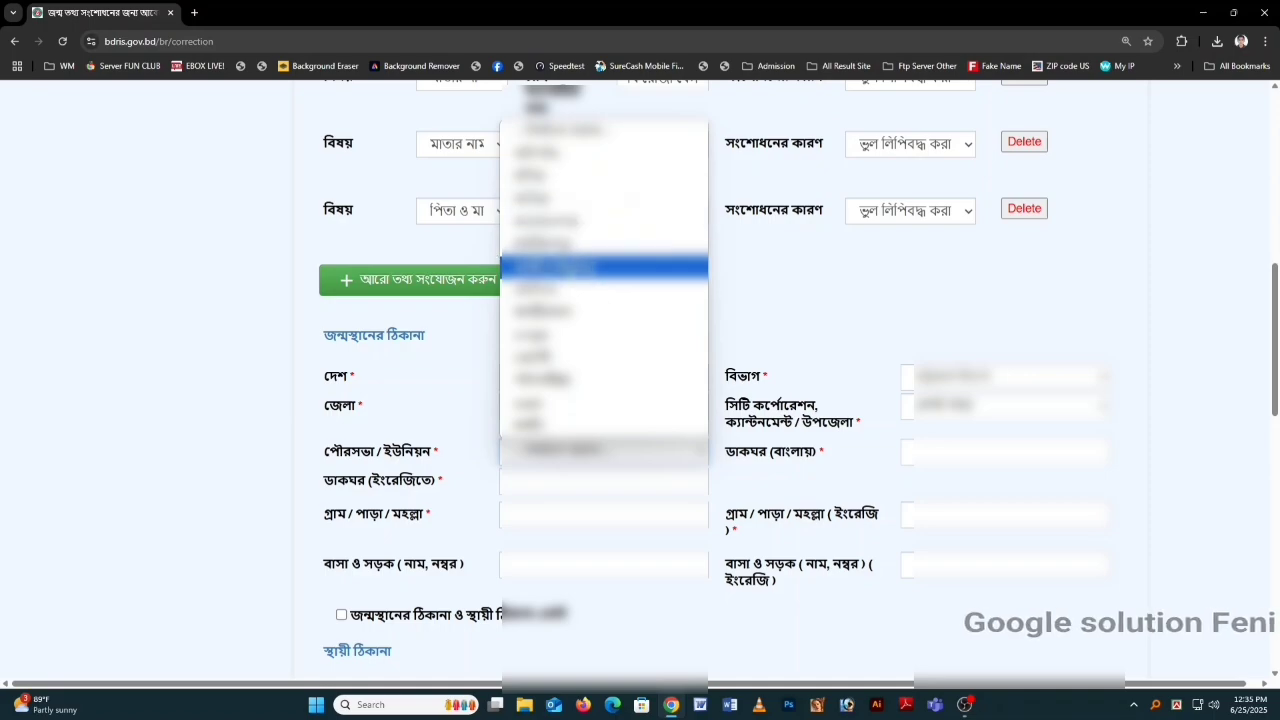
{"action": "left_click", "coordinate": [588, 381]}
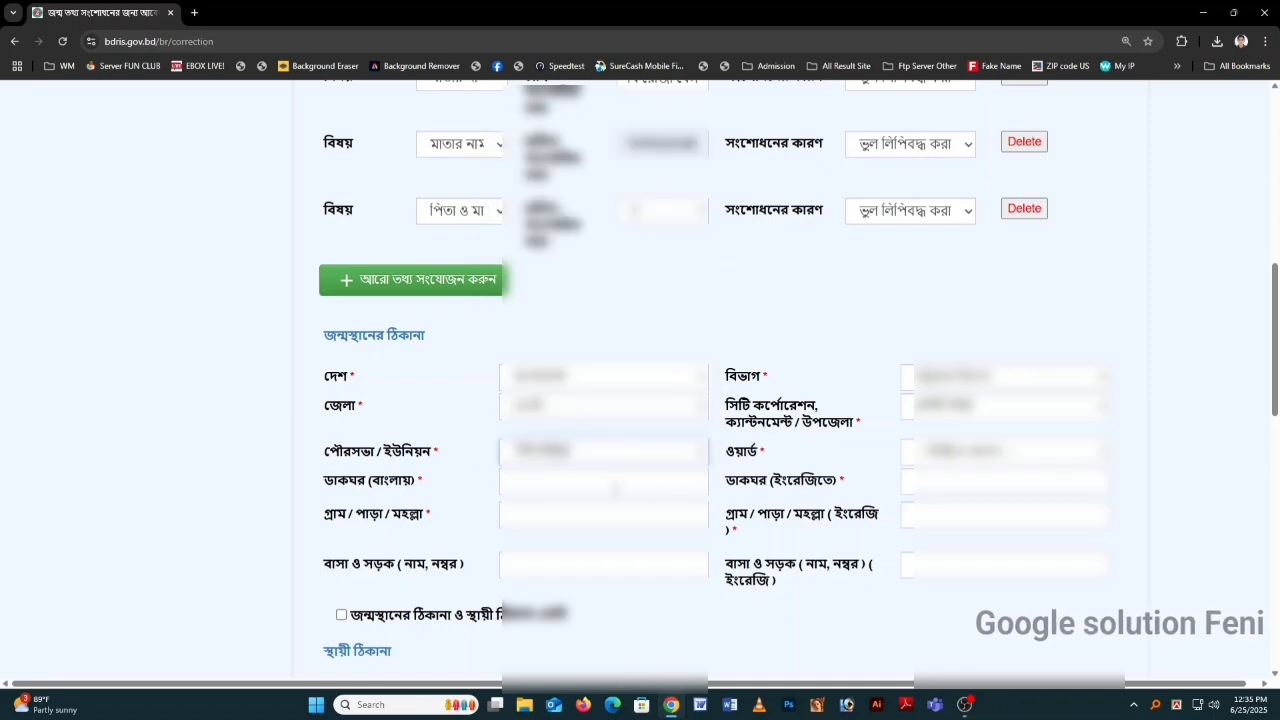
{"action": "left_click", "coordinate": [958, 458]}
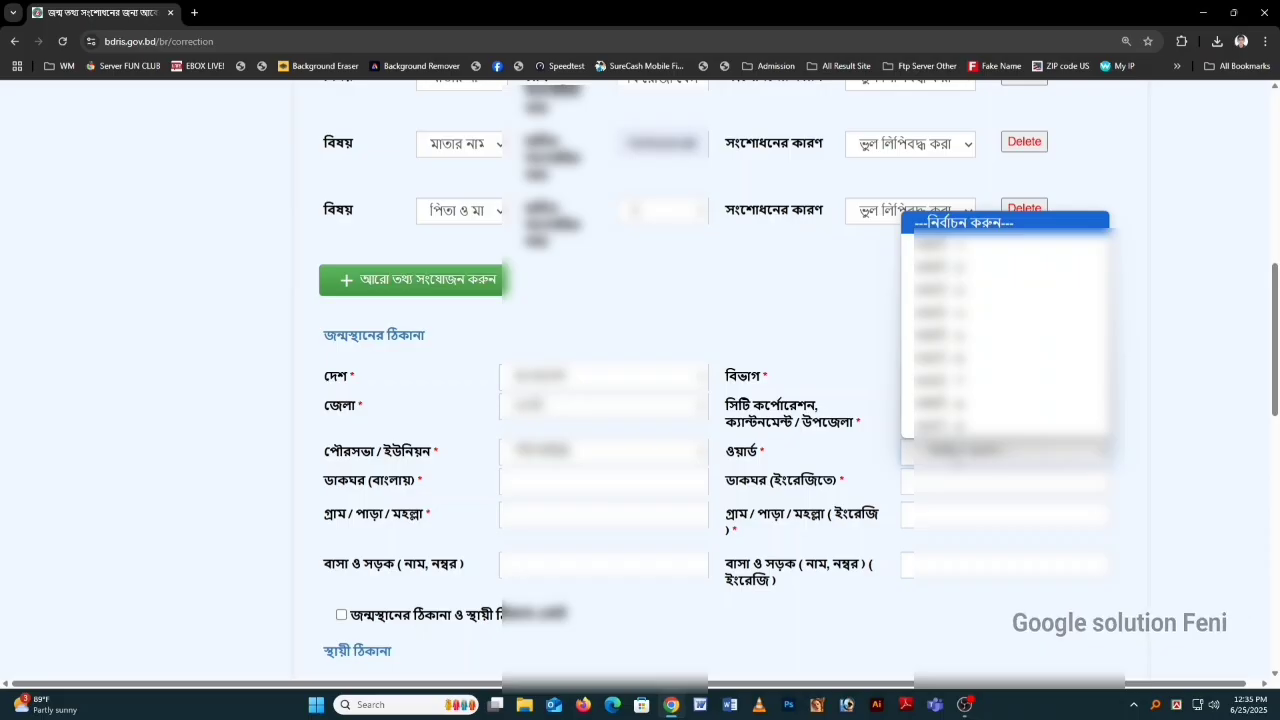
{"action": "left_click", "coordinate": [950, 358]}
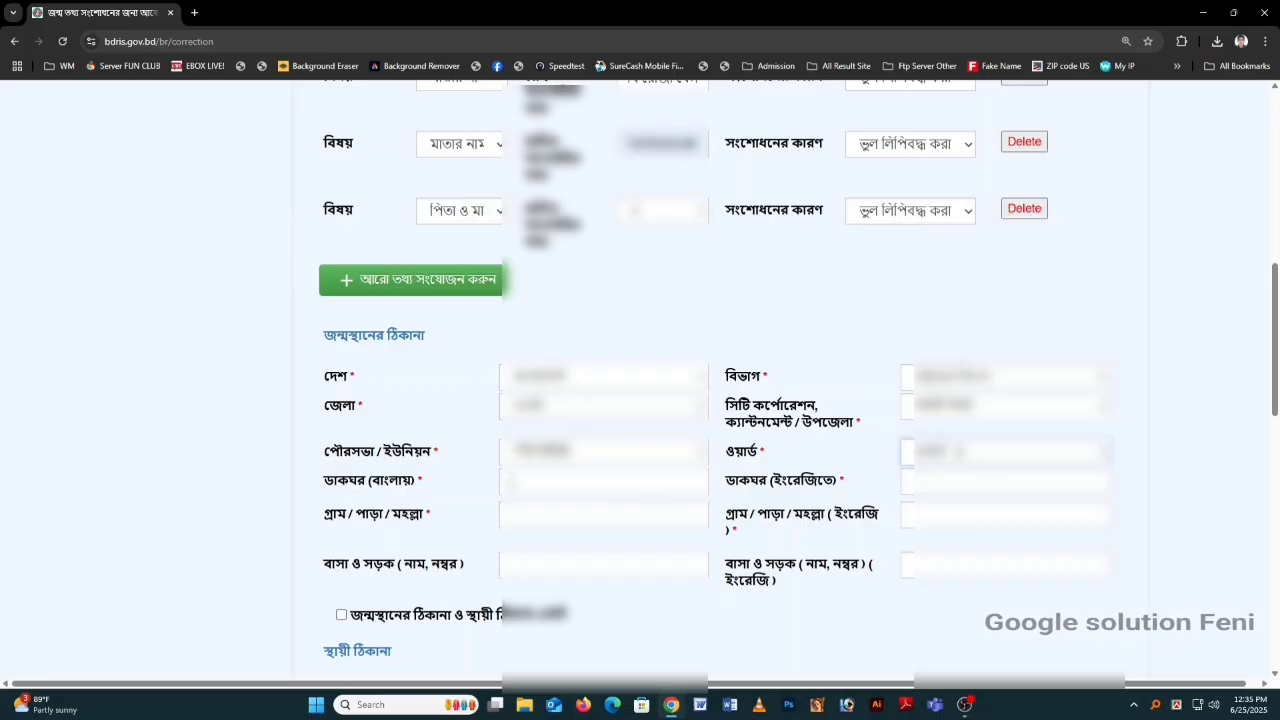
{"action": "left_click", "coordinate": [512, 483]}
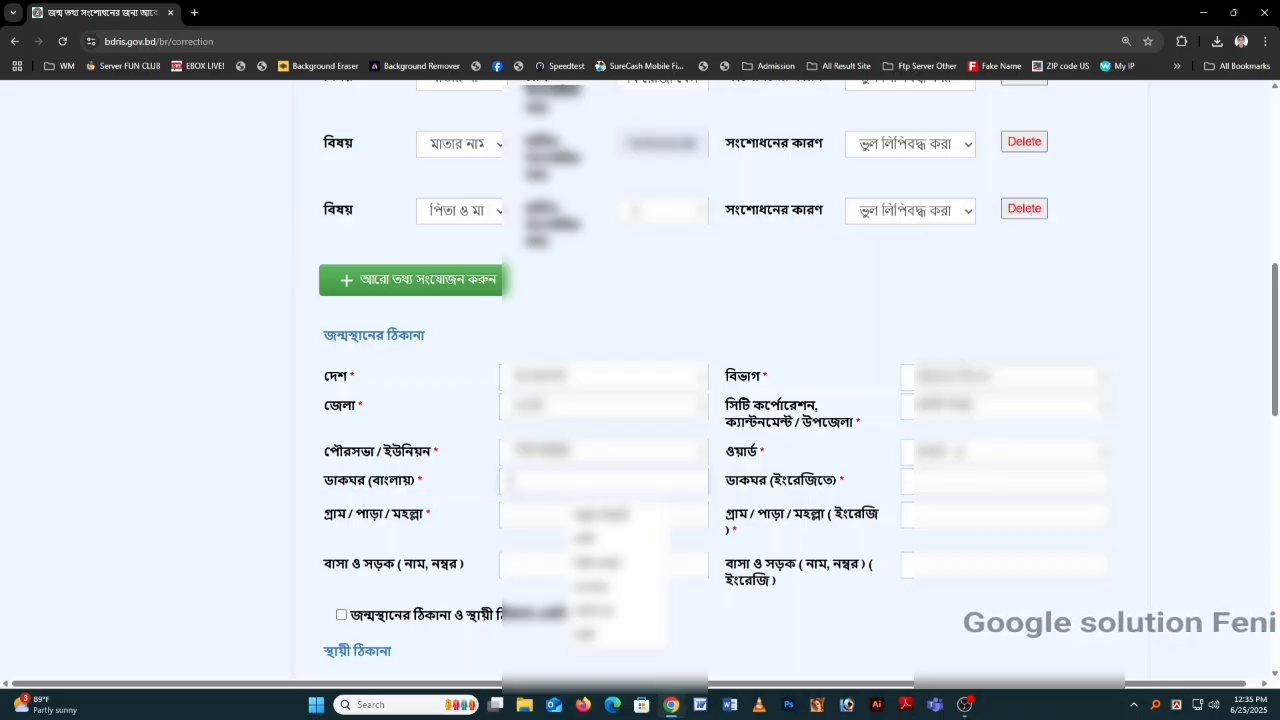
Step: Enter the post office name in Bengali and paste its English translation into ডাকঘর (ইংরেজিতে)
{"action": "key", "text": "F12"}
{"action": "type", "text": "ফে"}
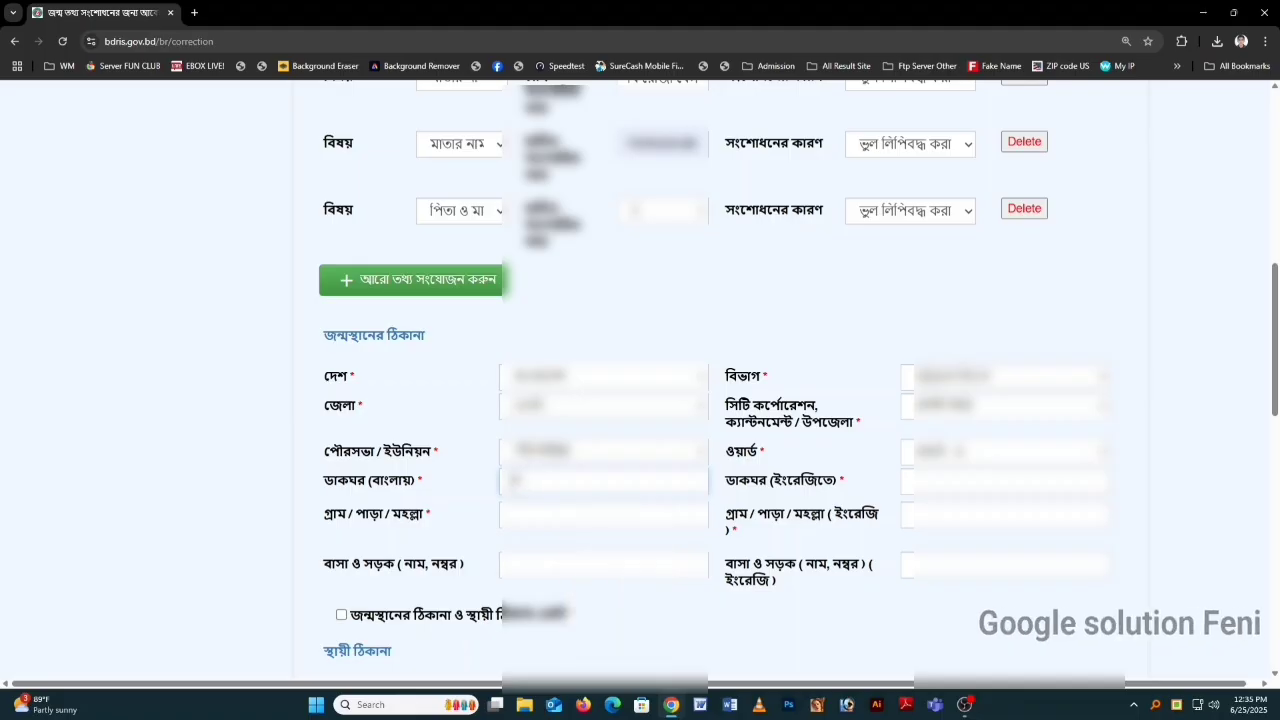
{"action": "type", "text": "চগাছিয়া"}
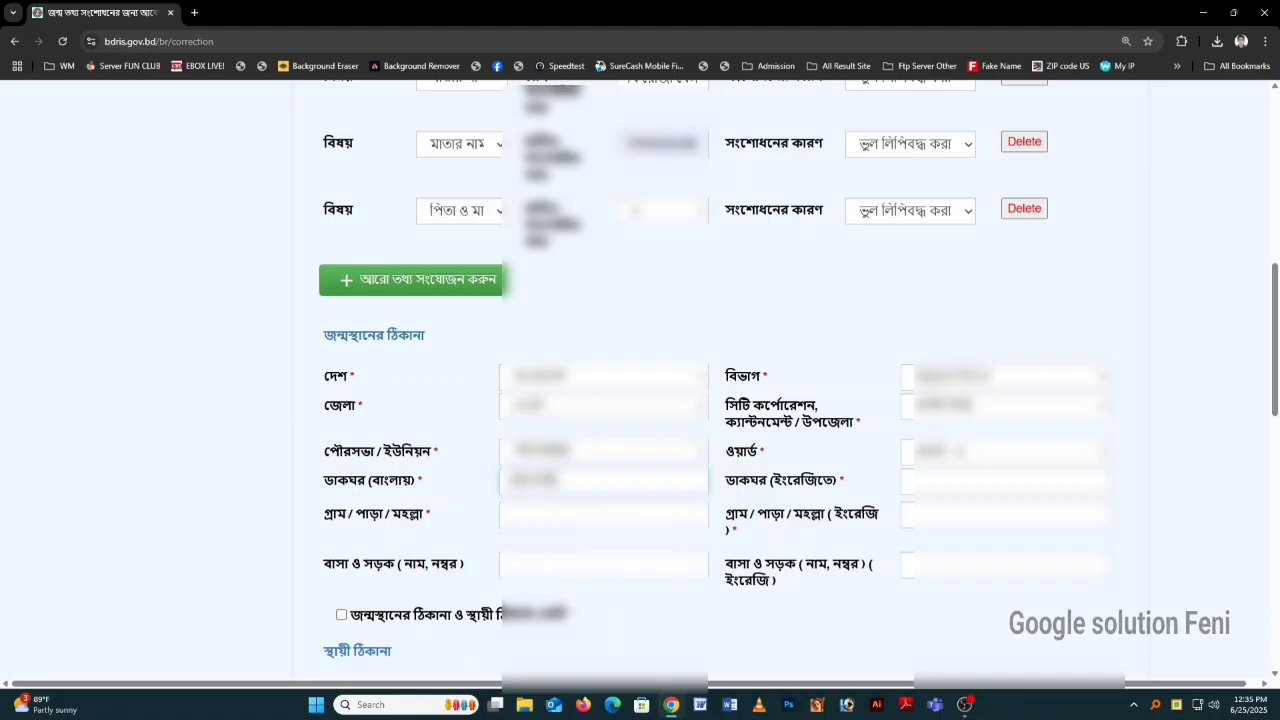
{"action": "left_click", "coordinate": [965, 482]}
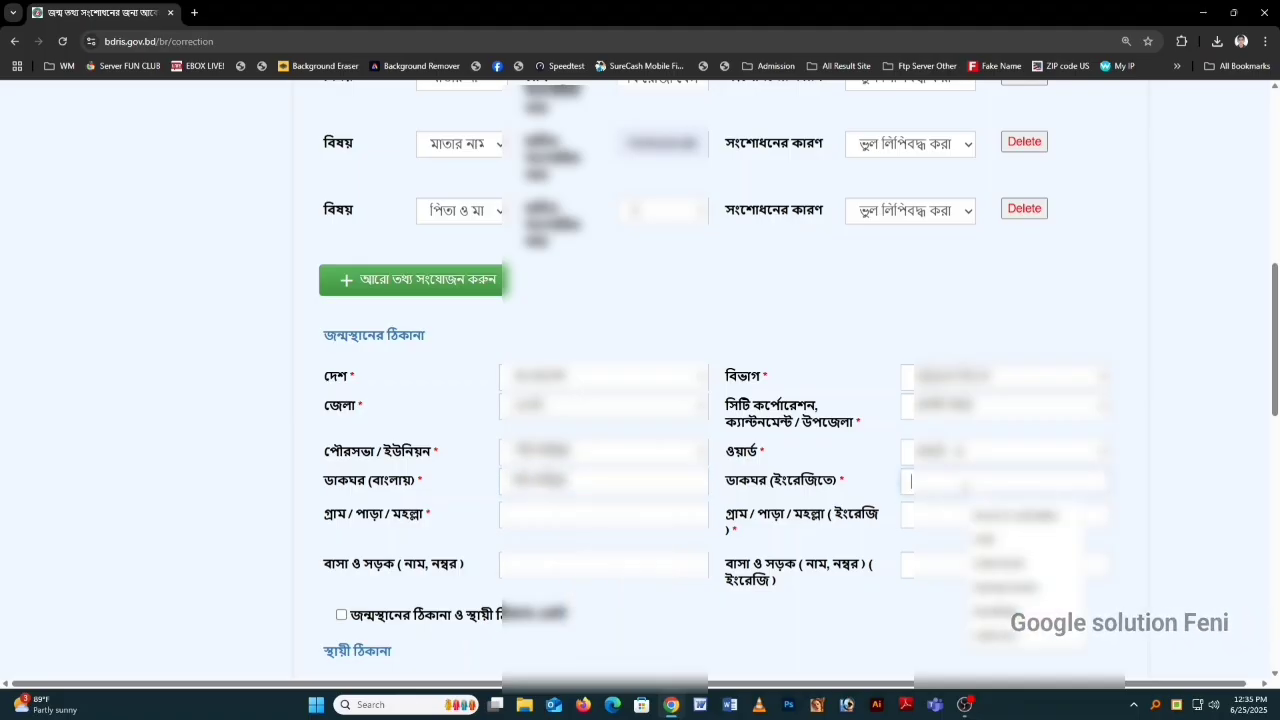
{"action": "key", "text": "F12"}
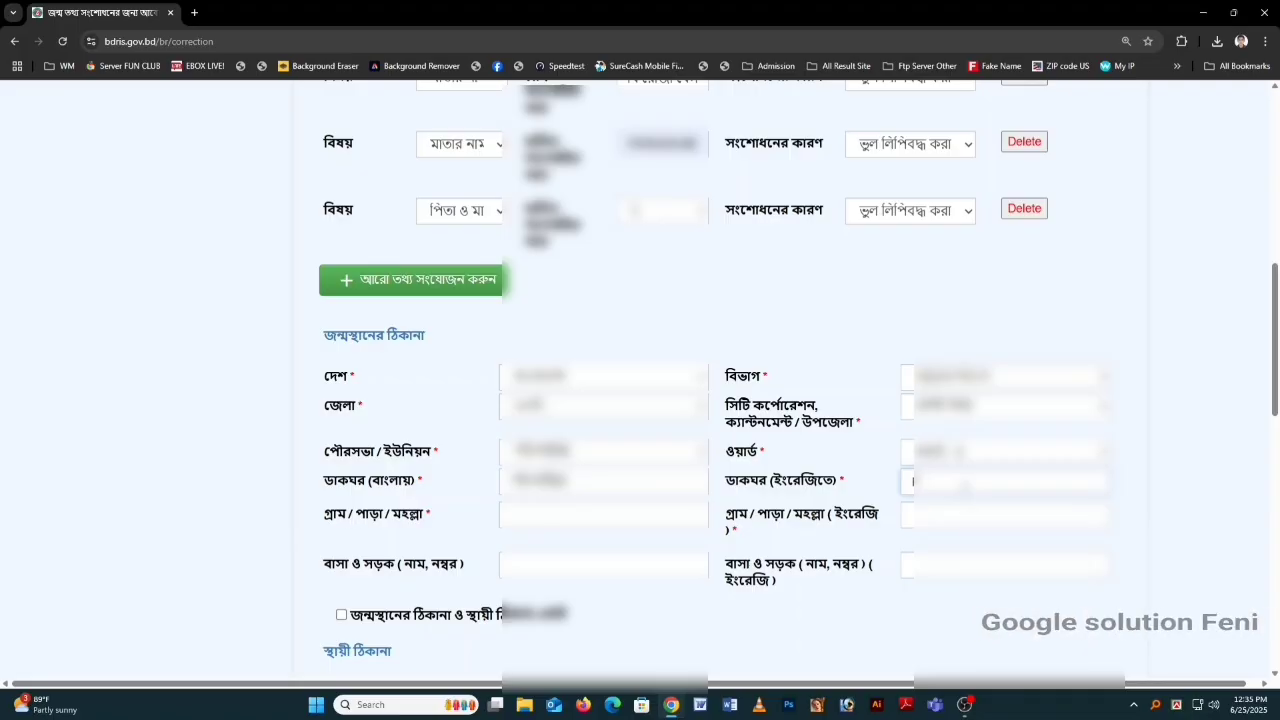
{"action": "left_click", "coordinate": [194, 13]}
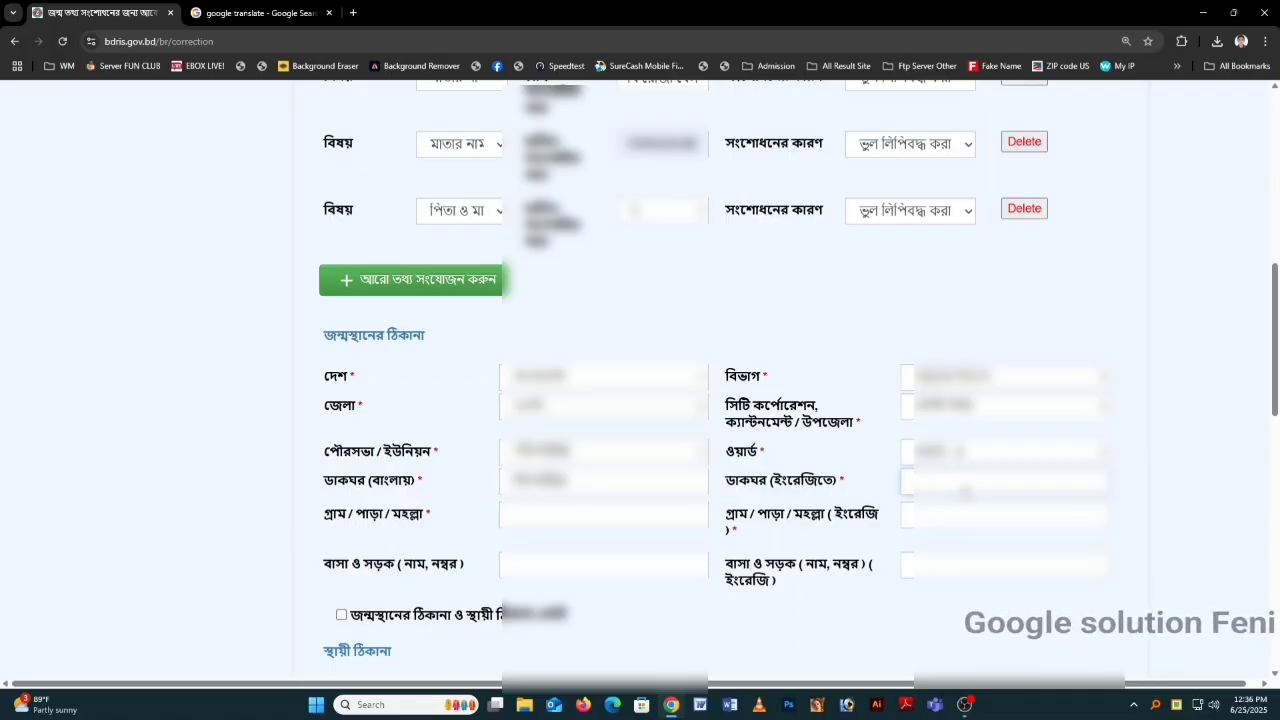
{"action": "left_click", "coordinate": [928, 488]}
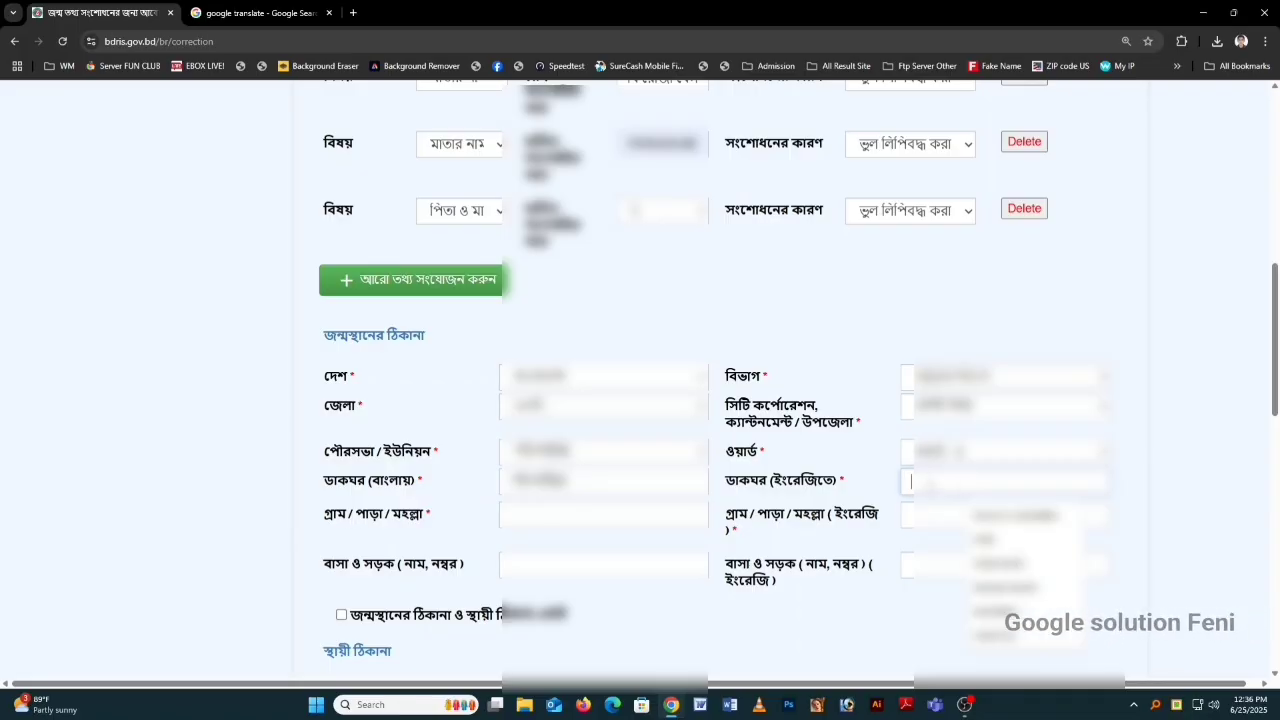
{"action": "key", "text": "ctrl+v"}
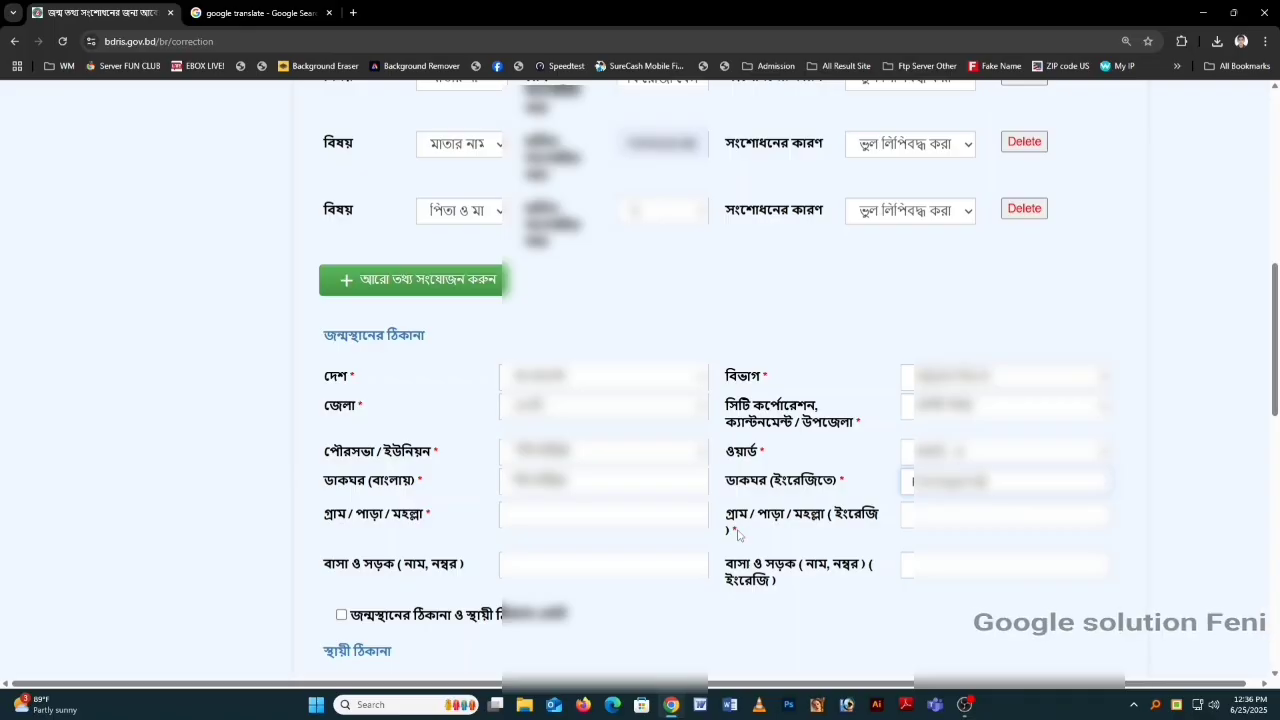
Step: Enter the village/mohalla name in Bengali and paste its English version
{"action": "left_click", "coordinate": [605, 514]}
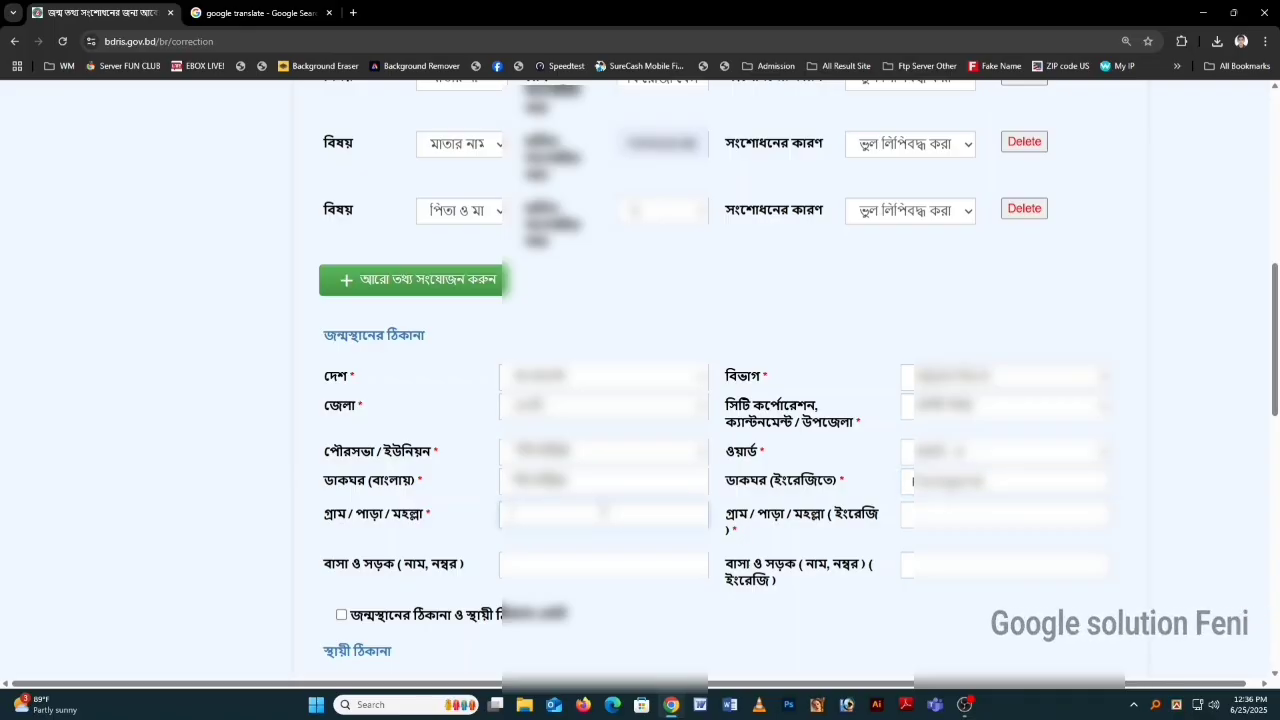
{"action": "type", "text": "দক্ষিণ"}
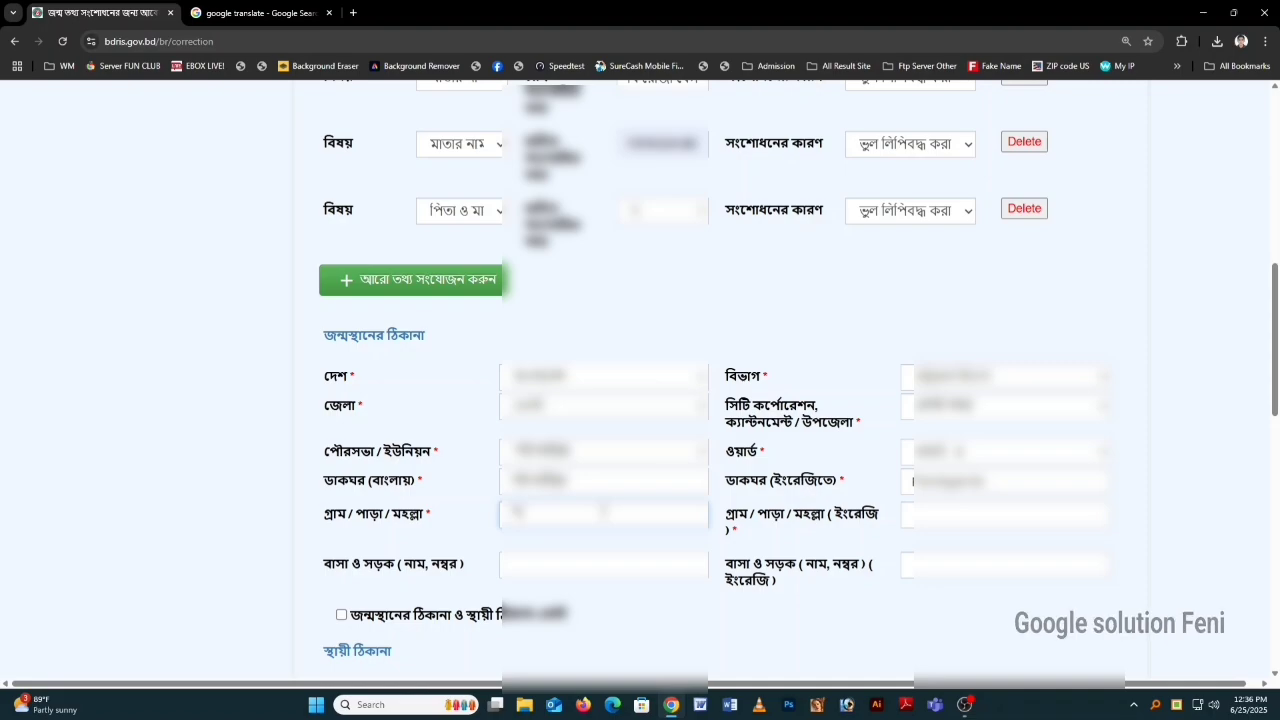
{"action": "type", "text": " বিজয় সিংহ"}
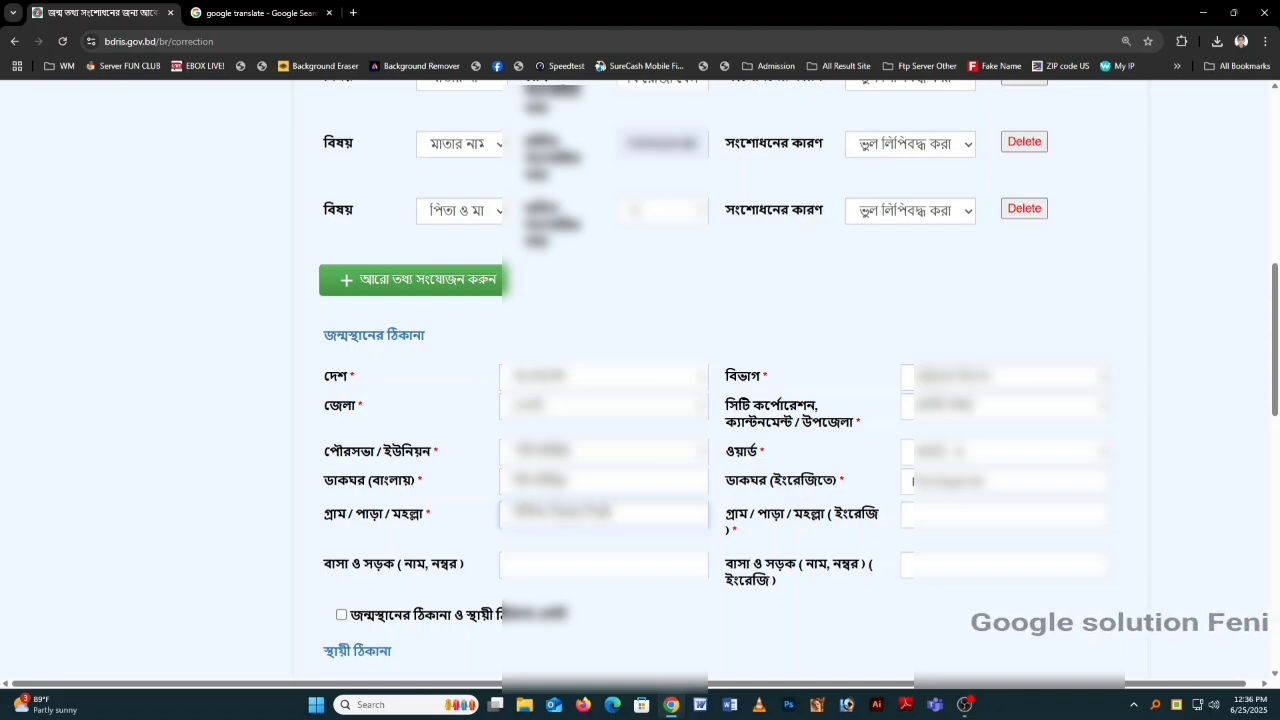
{"action": "left_click_drag", "start_coordinate": [632, 518], "coordinate": [500, 516]}
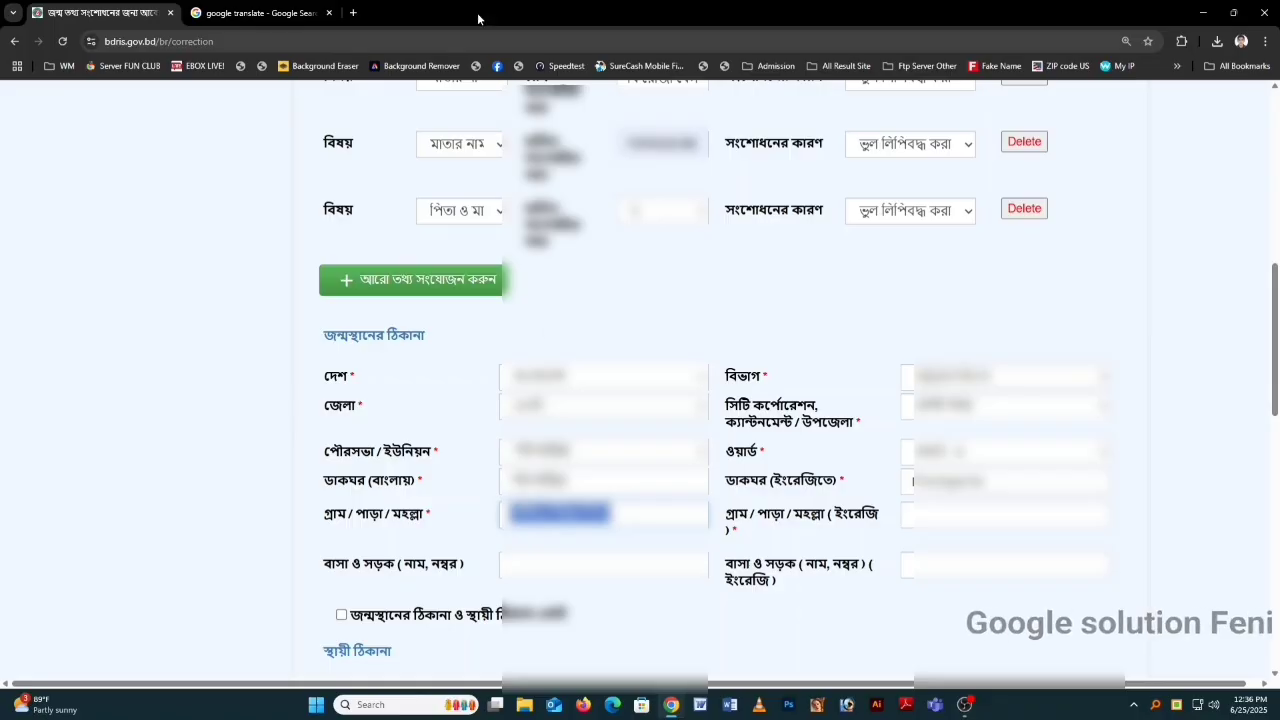
{"action": "left_click", "coordinate": [932, 512]}
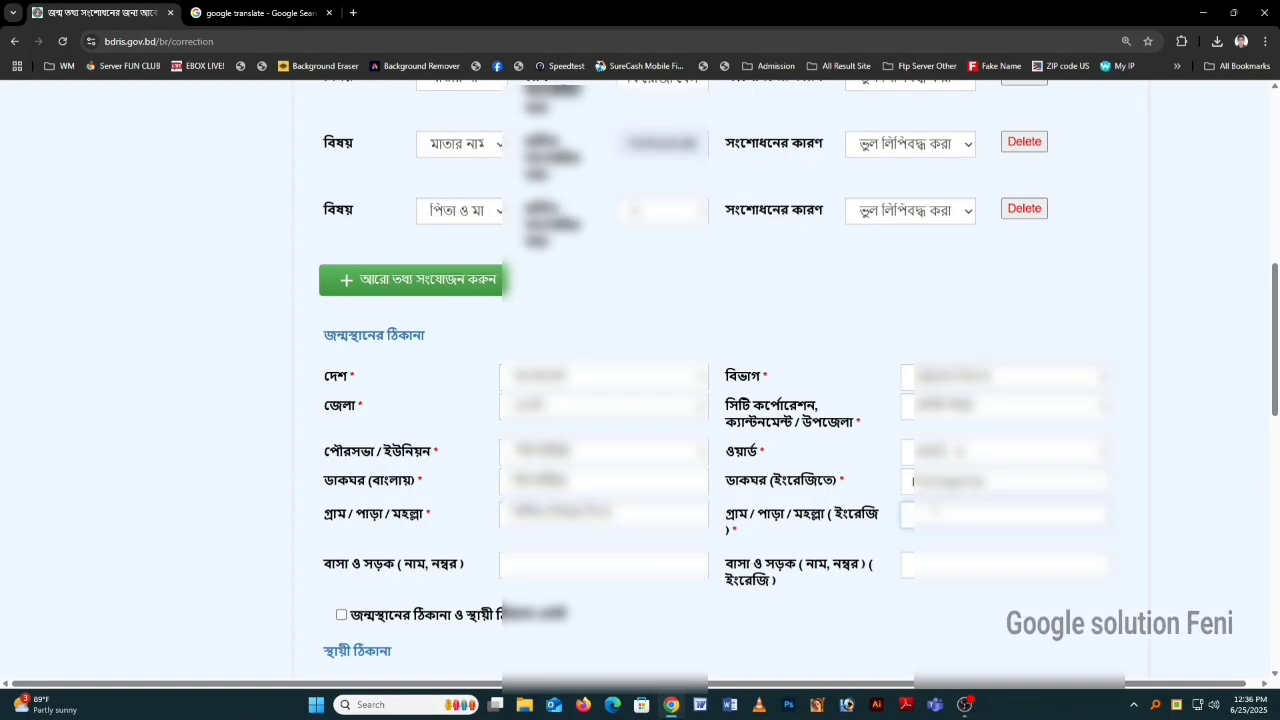
{"action": "key", "text": "ctrl+v"}
{"action": "key", "text": "BackSpace"}
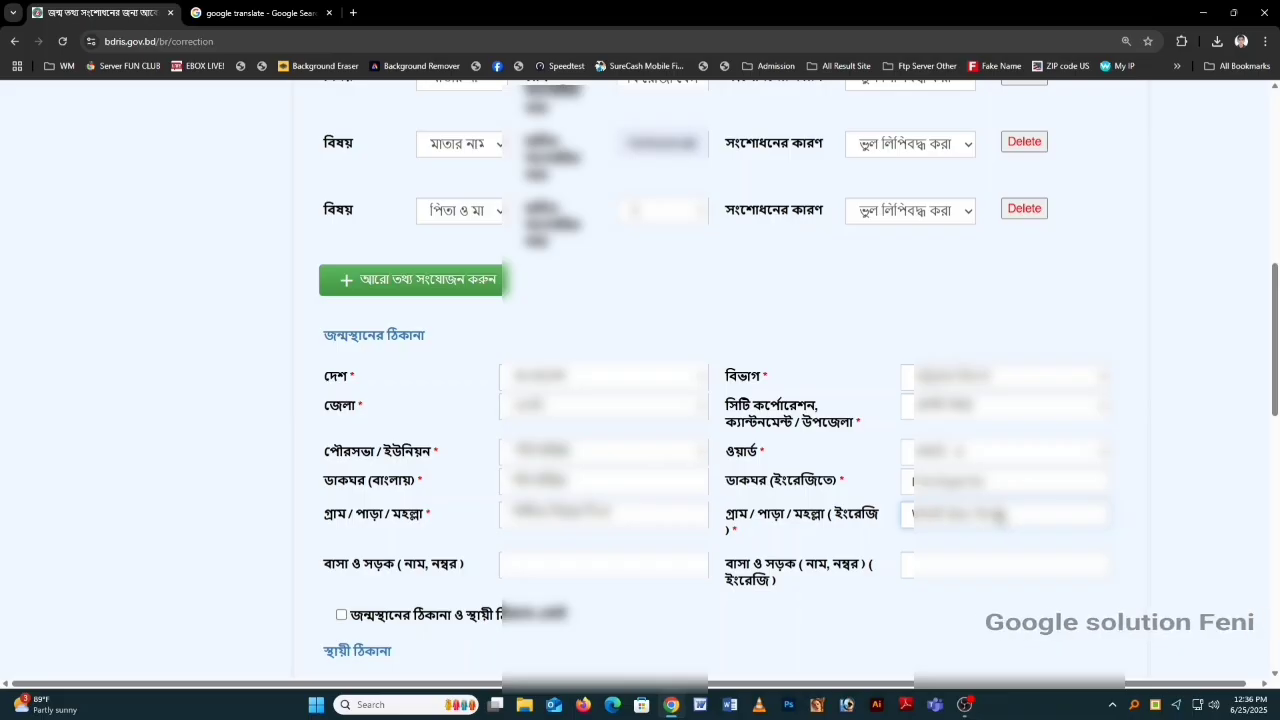
{"action": "scroll", "coordinate": [610, 506], "scroll_direction": "down", "scroll_amount": 1}
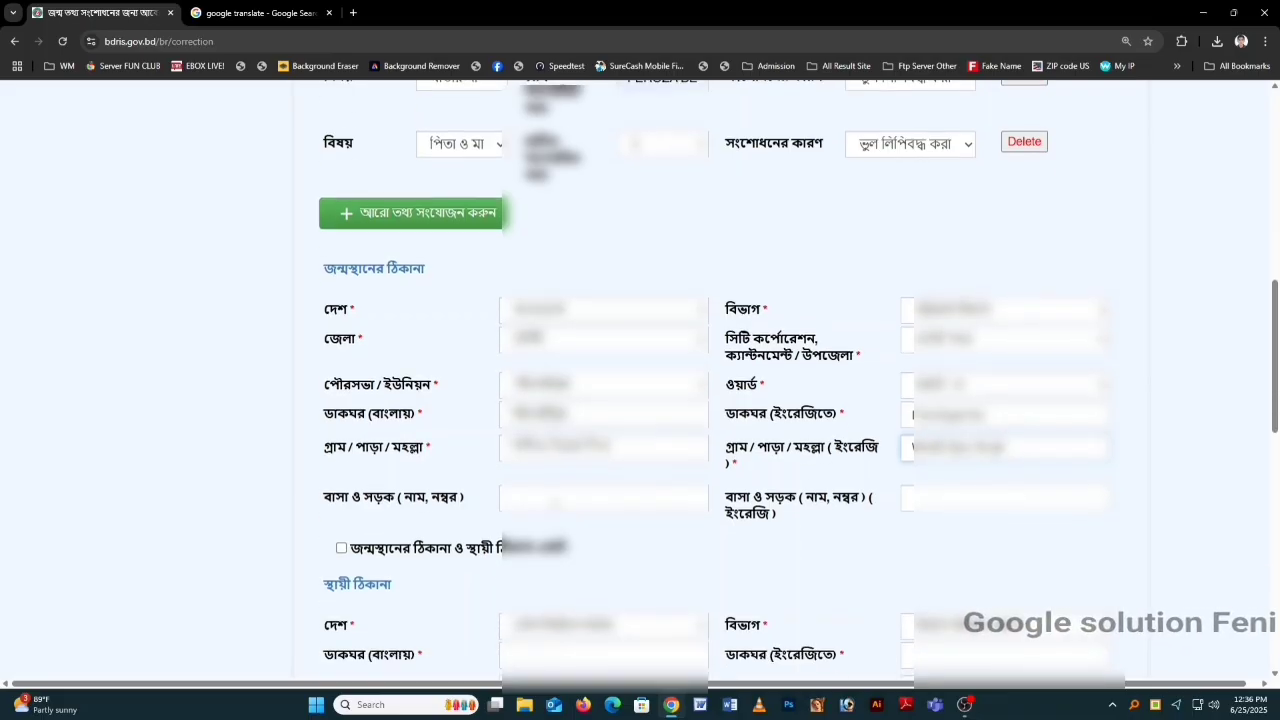
Step: Type the house name and road number in the Bengali house/road field
{"action": "left_click", "coordinate": [556, 501]}
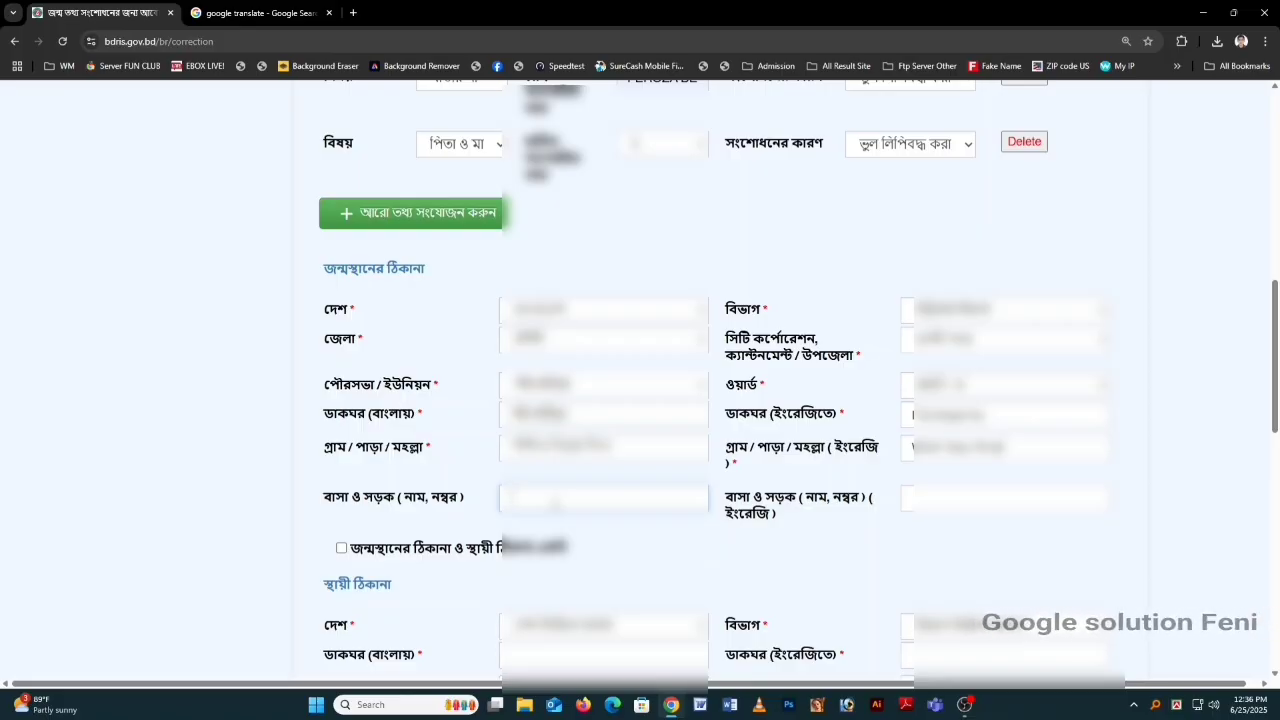
{"action": "scroll", "coordinate": [556, 505], "scroll_direction": "down", "scroll_amount": 5}
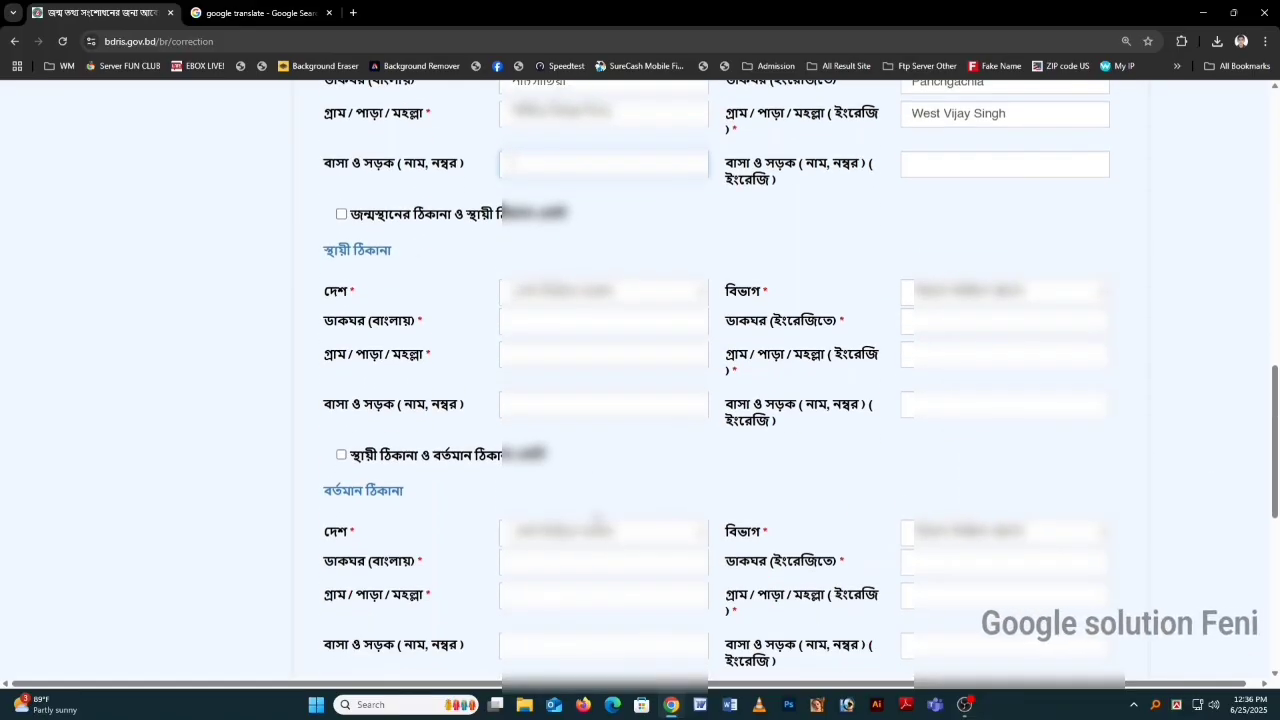
{"action": "scroll", "coordinate": [598, 520], "scroll_direction": "up", "scroll_amount": 4}
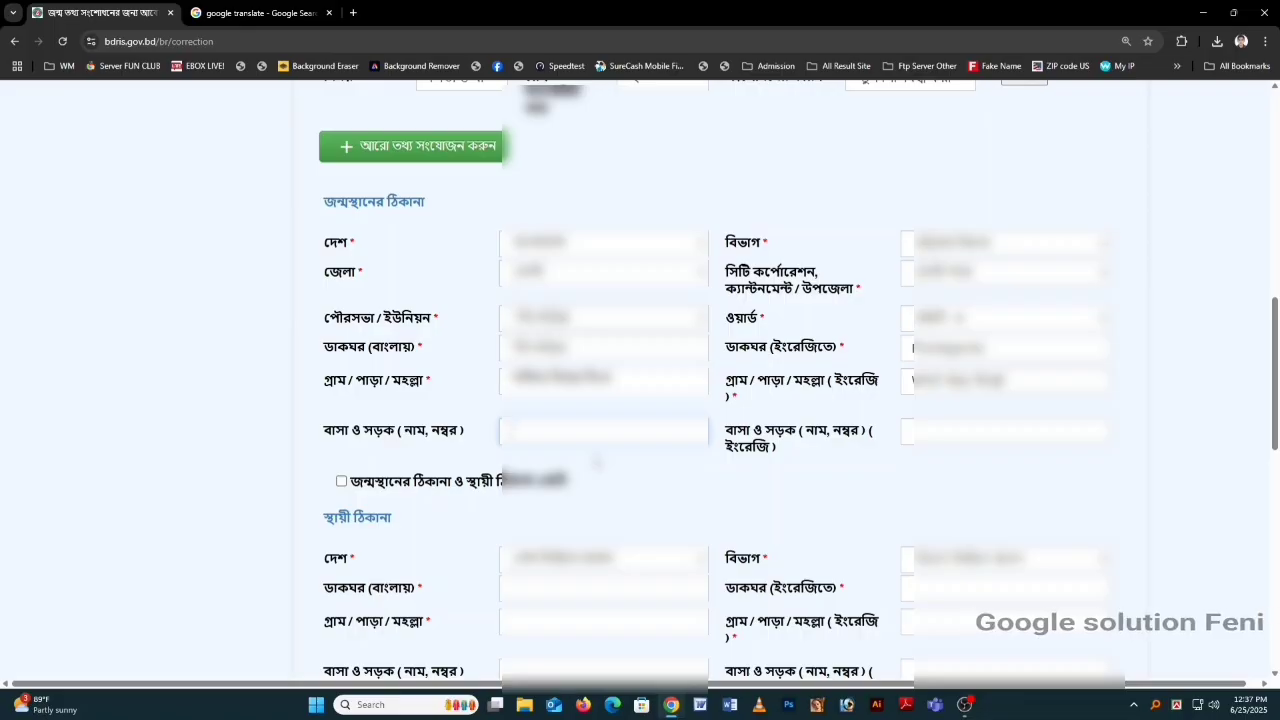
{"action": "type", "text": "hfp"}
{"action": "key", "text": "BackSpace"}
{"action": "key", "text": "BackSpace"}
{"action": "key", "text": "BackSpace"}
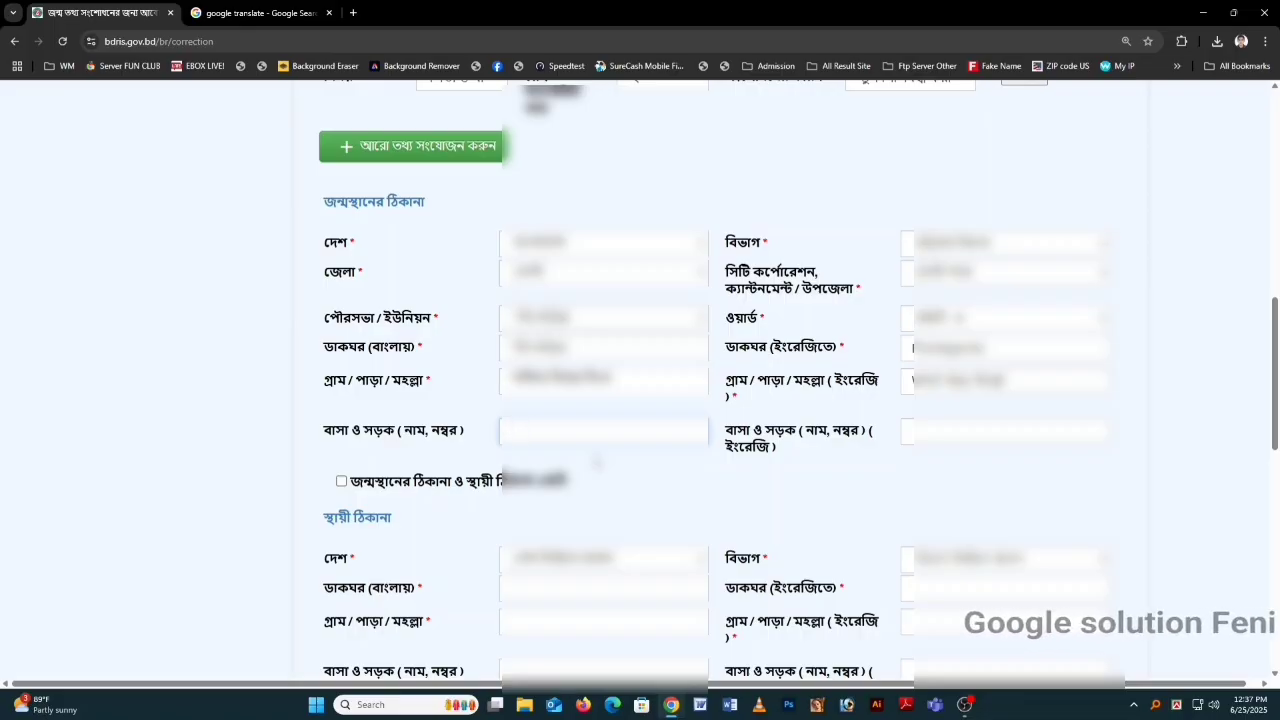
{"action": "key", "text": "ctrl+alt+v"}
{"action": "type", "text": "বা"}
{"action": "key", "text": "BackSpace"}
{"action": "key", "text": "BackSpace"}
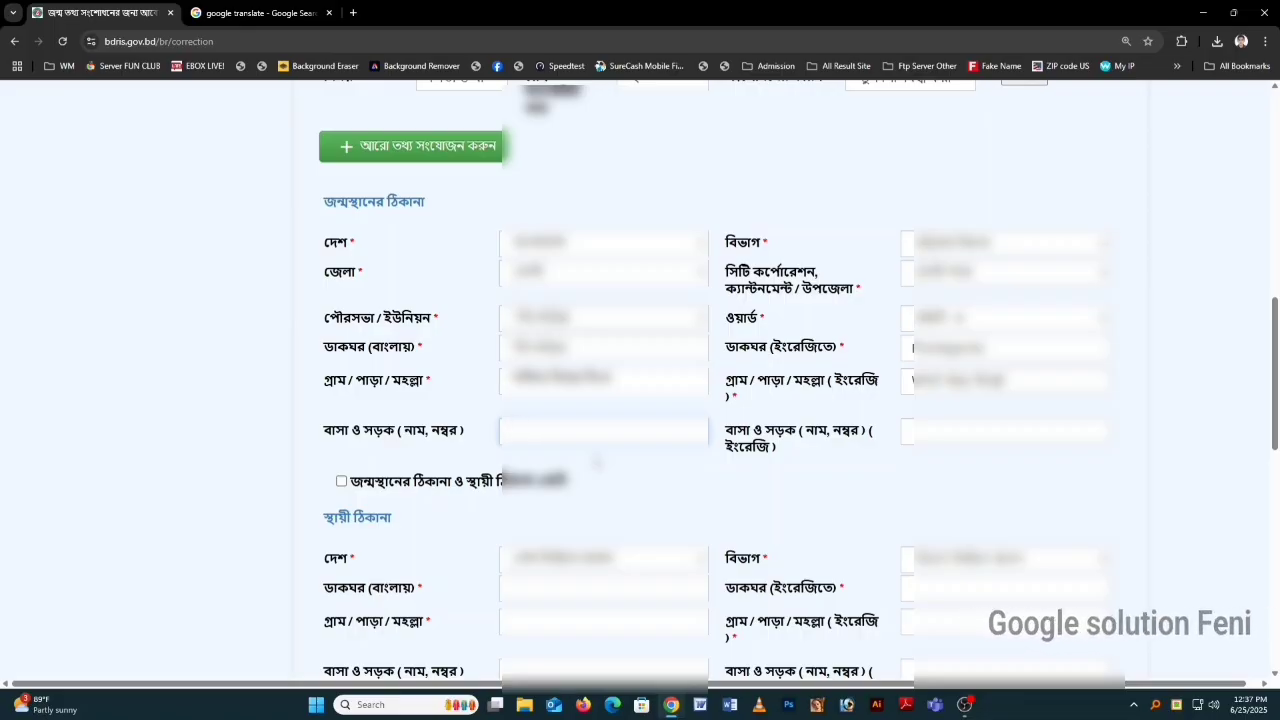
{"action": "type", "text": "বাসা"}
{"action": "key", "text": "BackSpace"}
{"action": "key", "text": "BackSpace"}
{"action": "key", "text": "BackSpace"}
{"action": "key", "text": "BackSpace"}
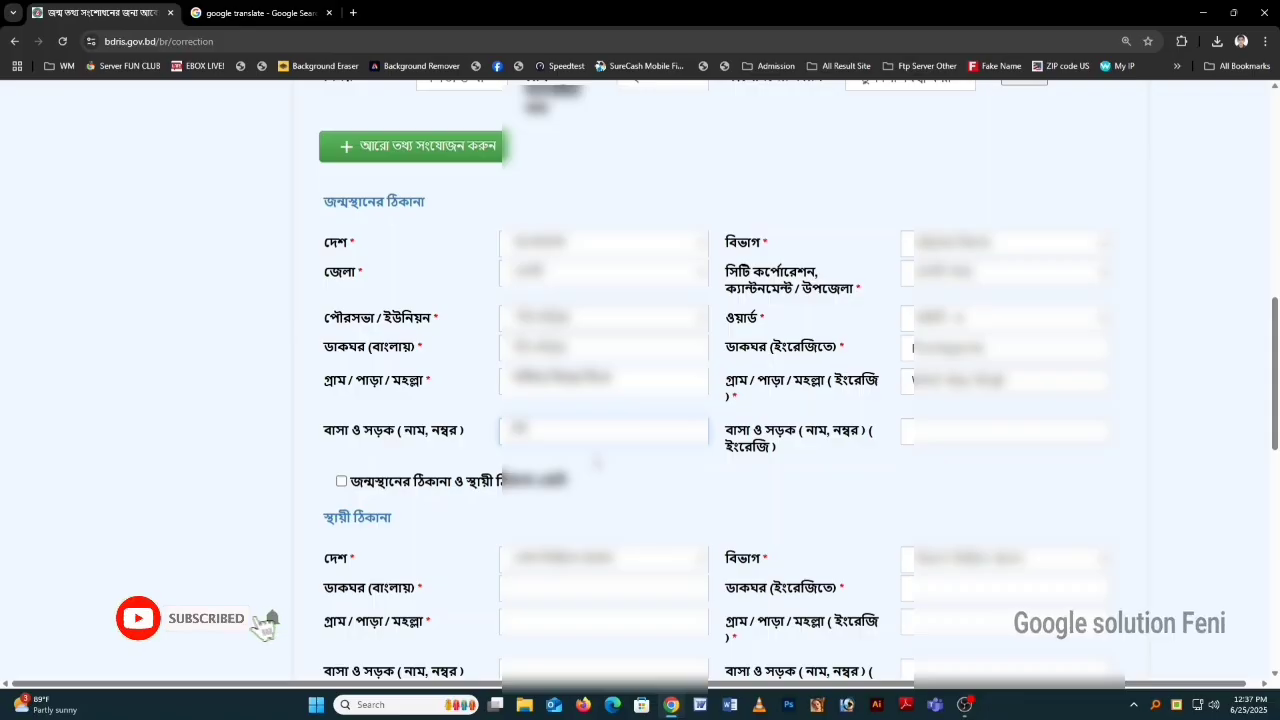
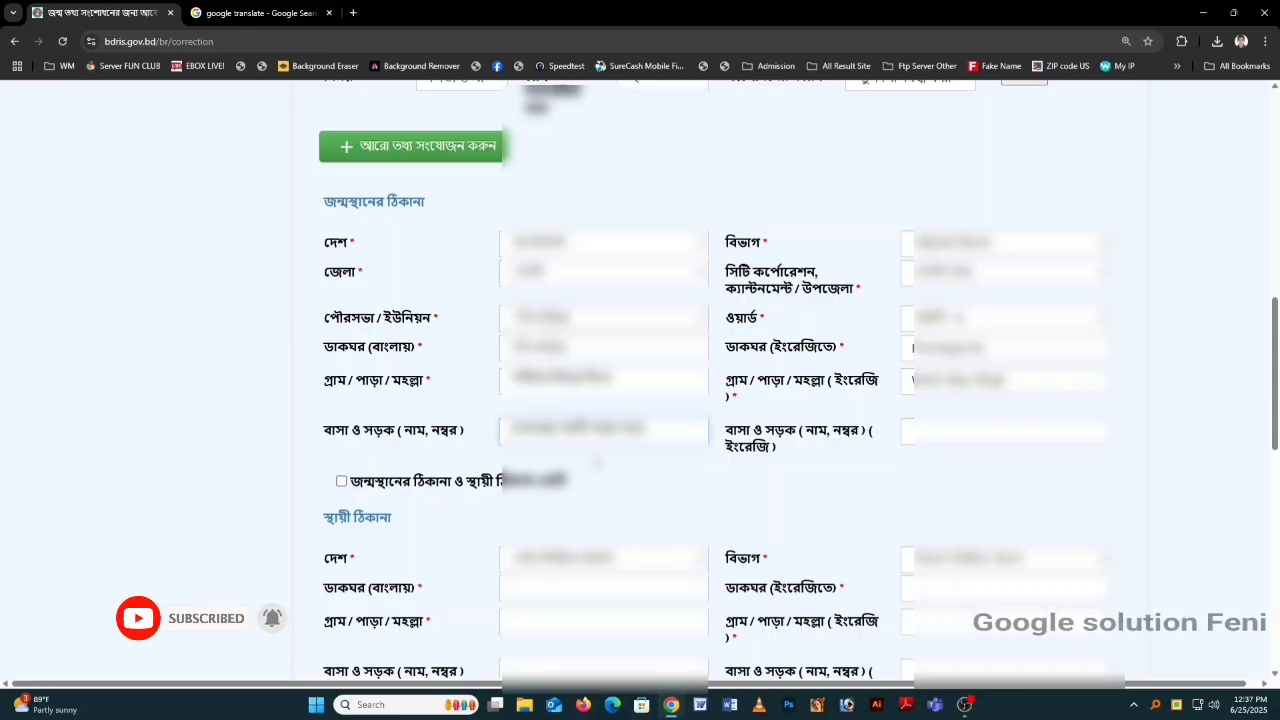
{"action": "key", "text": "Tab"}
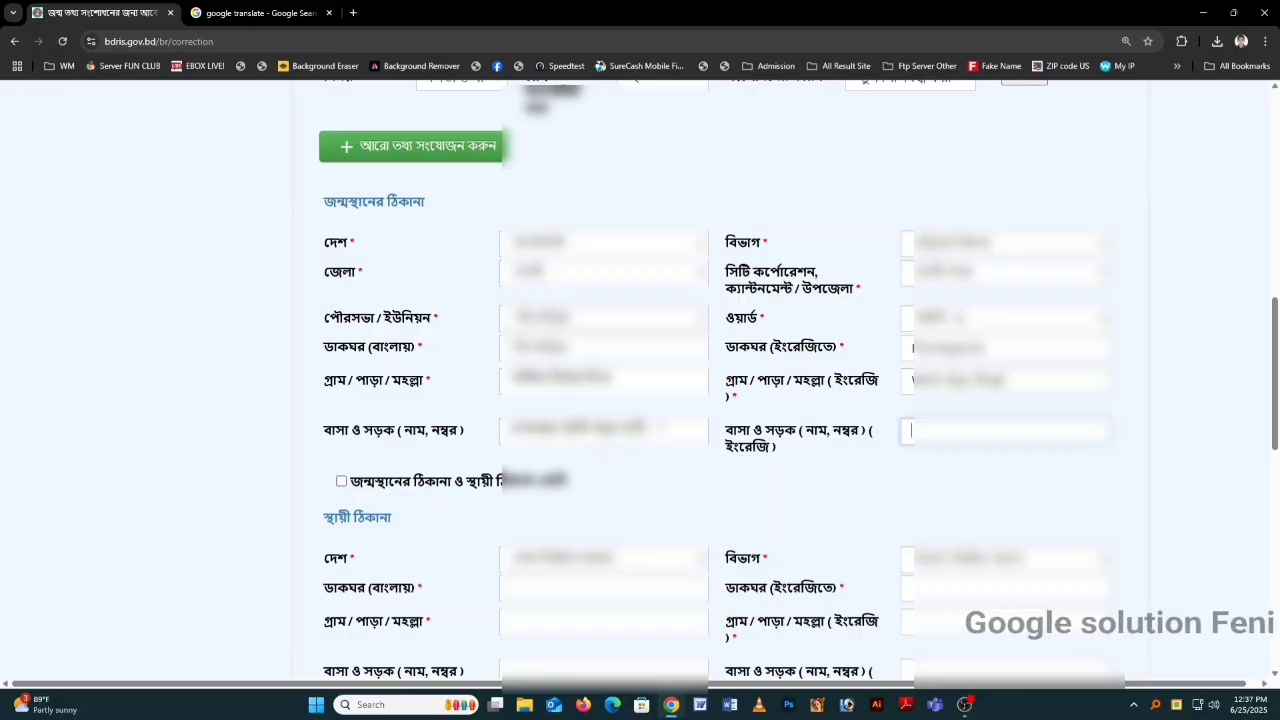
Step: Paste the English house/road address and delete the stray blank line
{"action": "triple_click", "coordinate": [660, 428]}
{"action": "left_click", "coordinate": [908, 431]}
{"action": "key", "text": "ctrl+v"}
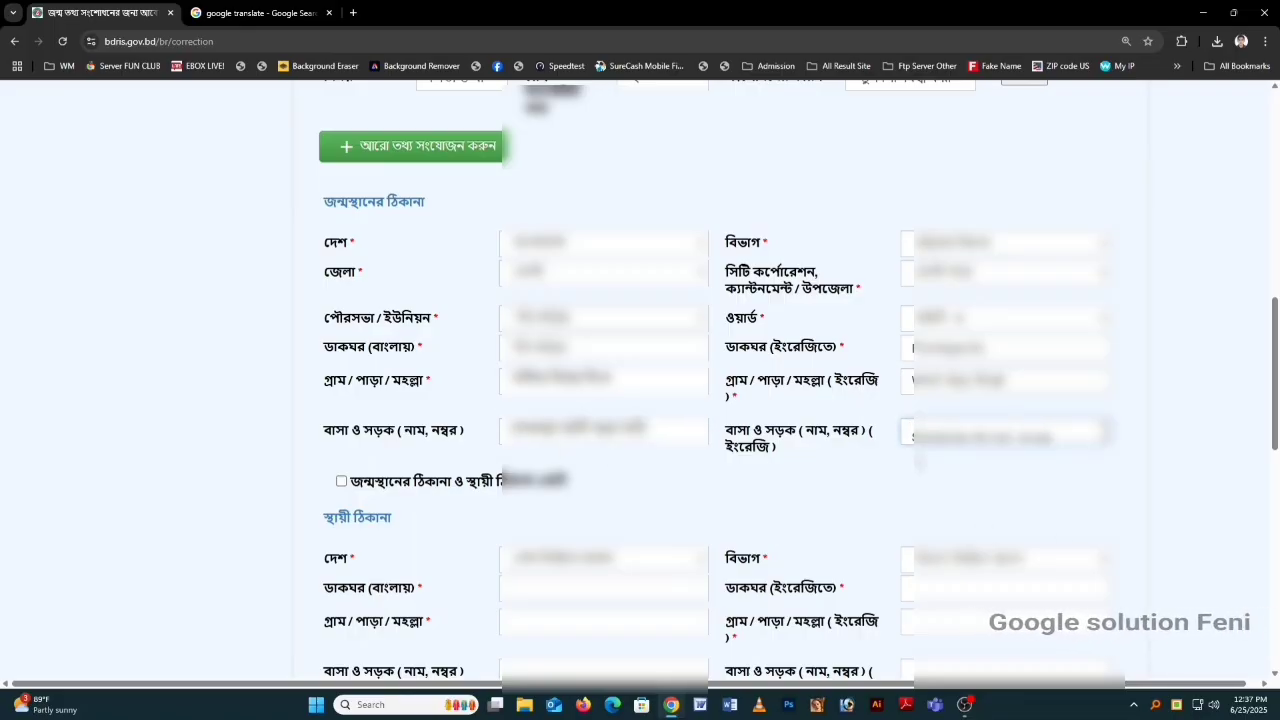
{"action": "key", "text": "Up"}
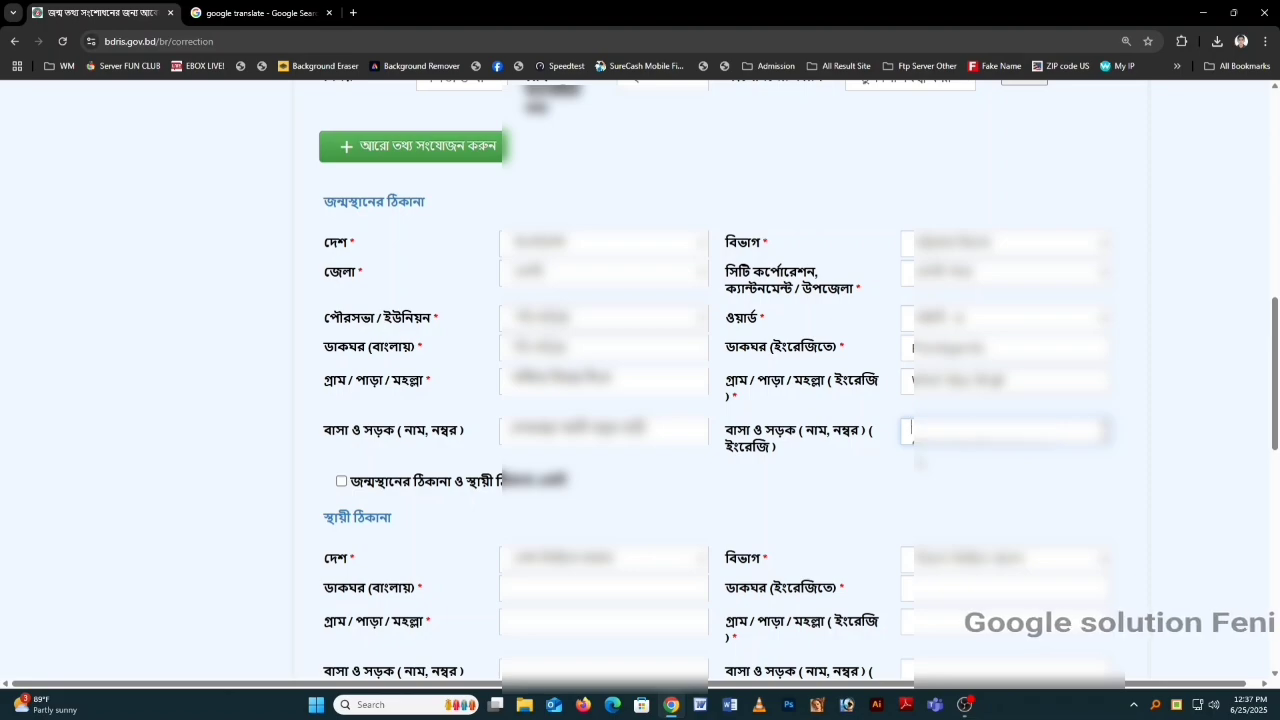
{"action": "key", "text": "Delete"}
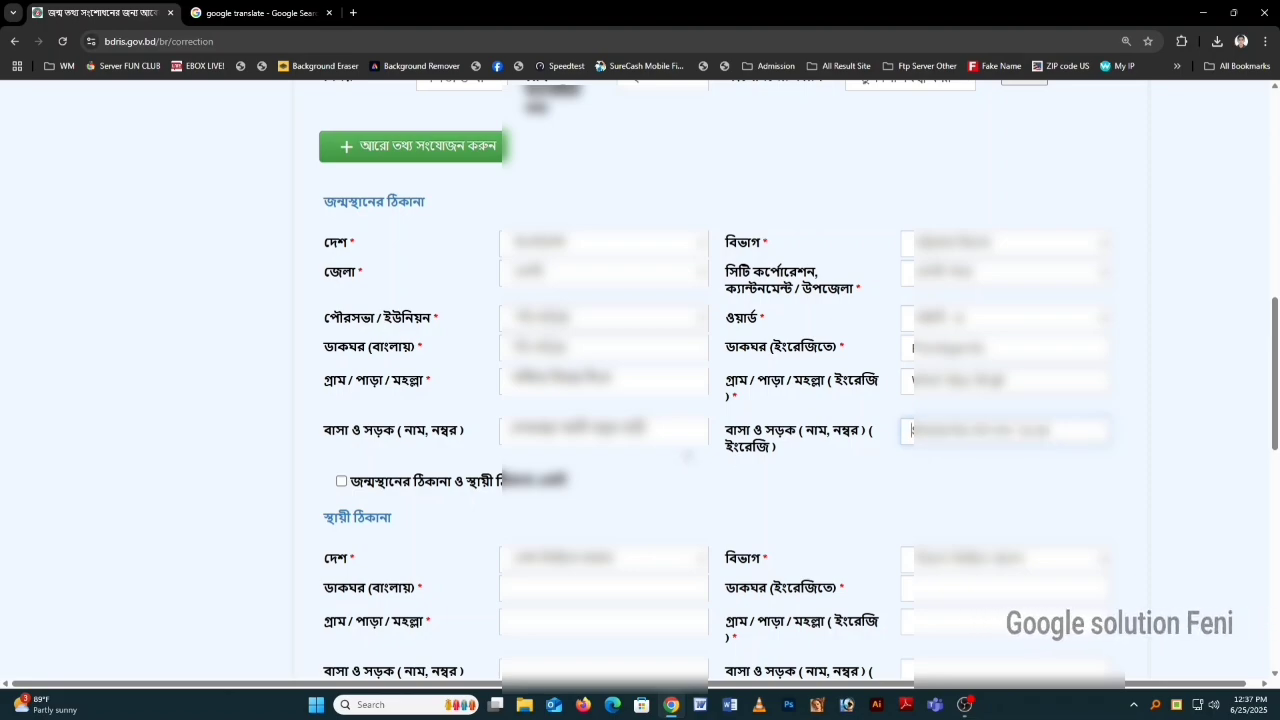
{"action": "scroll", "coordinate": [687, 455], "scroll_direction": "down", "scroll_amount": 2}
Step: Copy the birthplace address to the permanent address, and the permanent address to the present address
{"action": "left_click", "coordinate": [341, 281]}
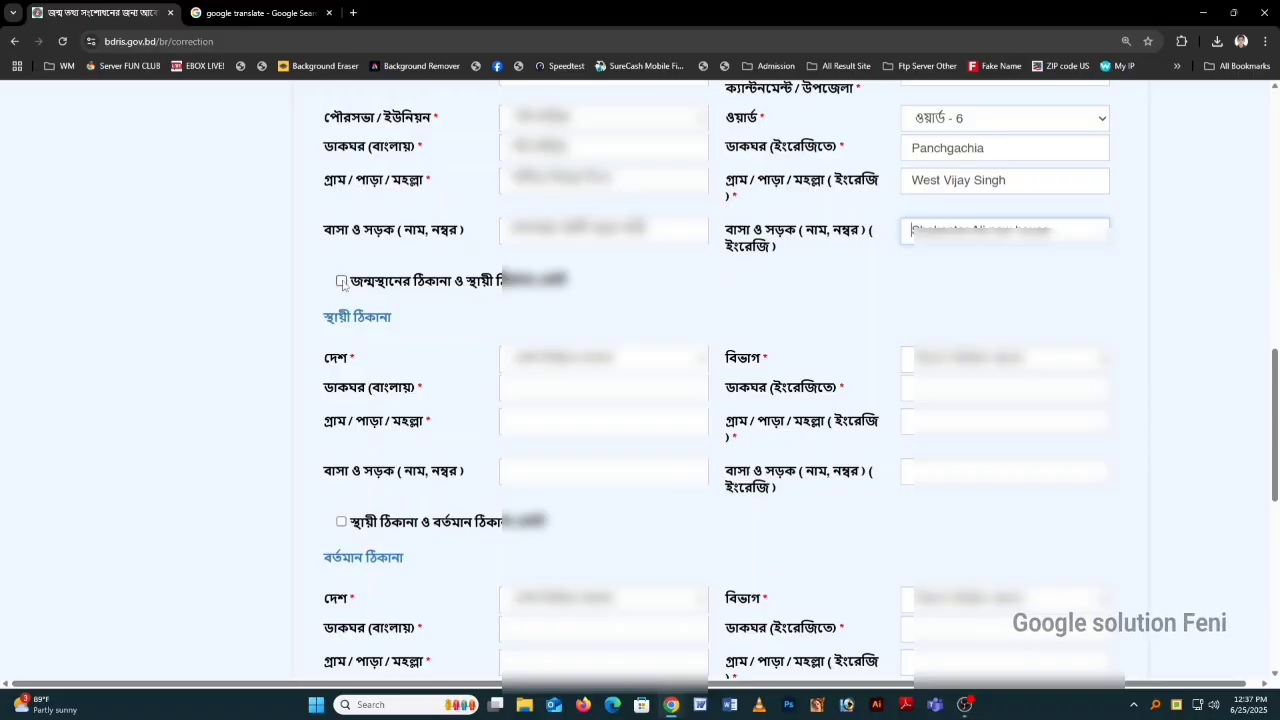
{"action": "scroll", "coordinate": [411, 312], "scroll_direction": "down", "scroll_amount": 2}
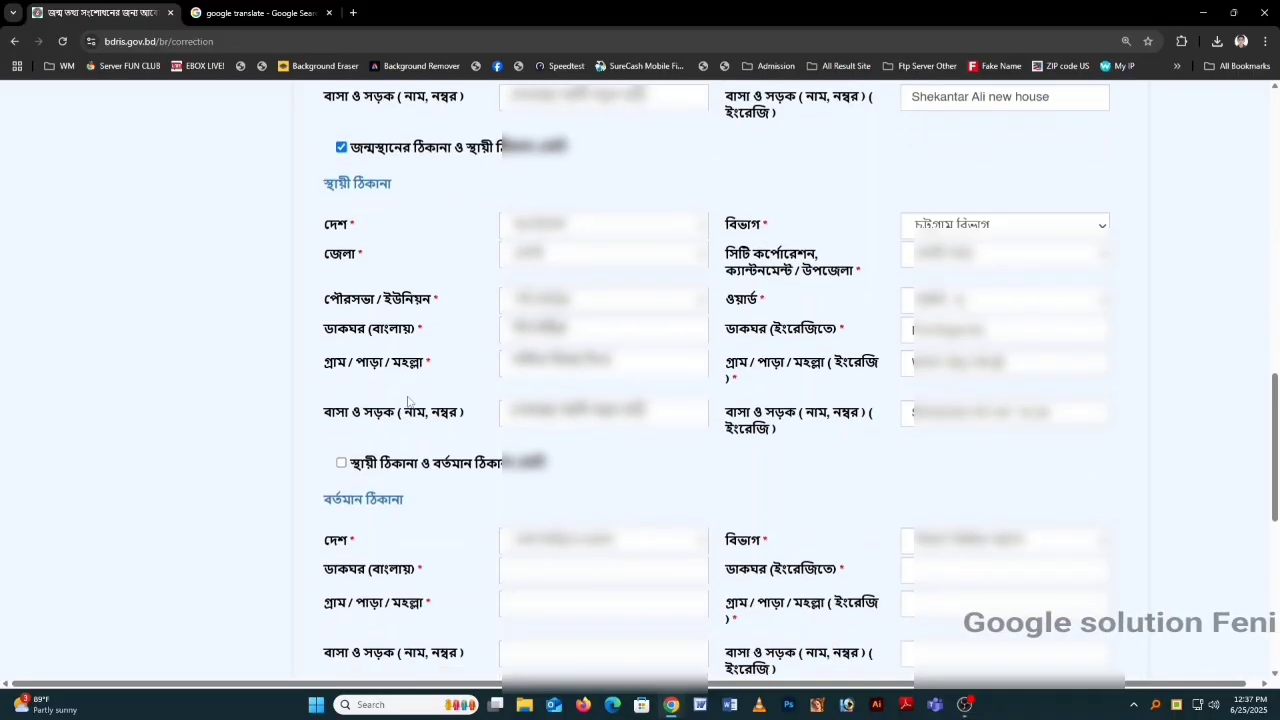
{"action": "left_click", "coordinate": [341, 461]}
{"action": "scroll", "coordinate": [495, 442], "scroll_direction": "down", "scroll_amount": 1}
{"action": "scroll", "coordinate": [493, 443], "scroll_direction": "down", "scroll_amount": 4}
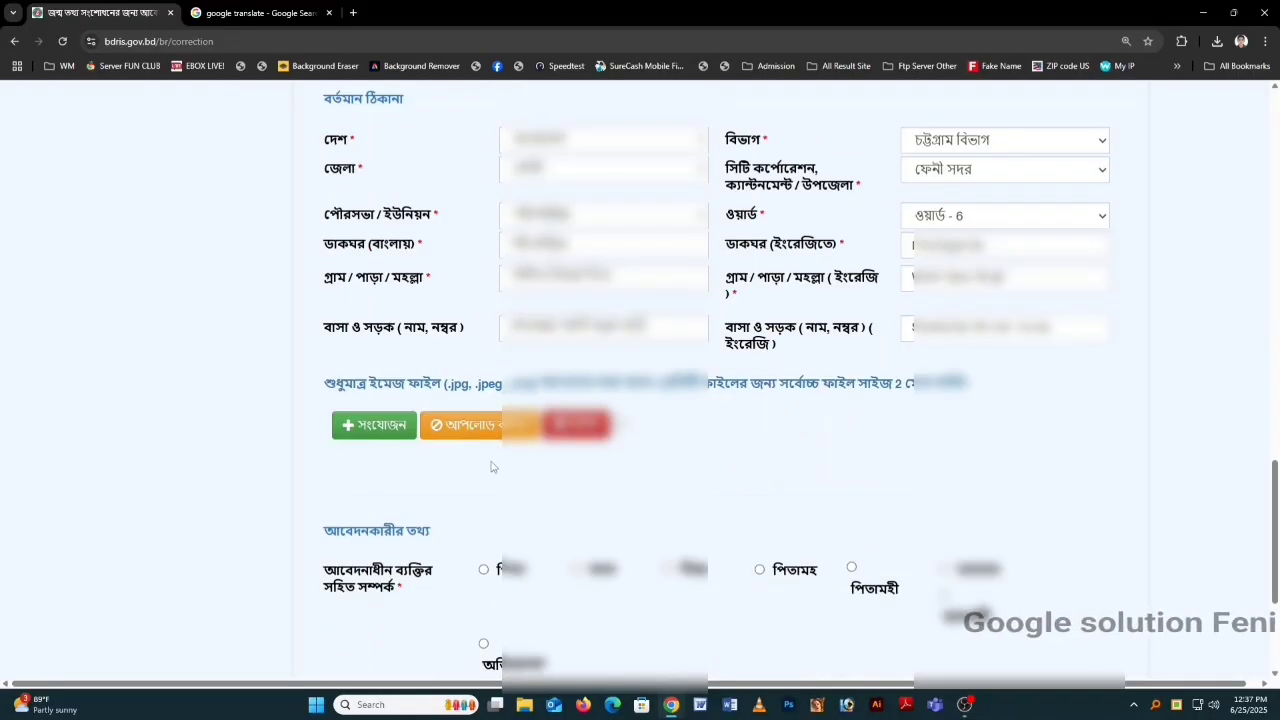
{"action": "scroll", "coordinate": [475, 455], "scroll_direction": "down", "scroll_amount": 1}
Step: Attach the old certificate image from Documents, type it as a handwritten certificate copy, and upload it
{"action": "left_click", "coordinate": [374, 360]}
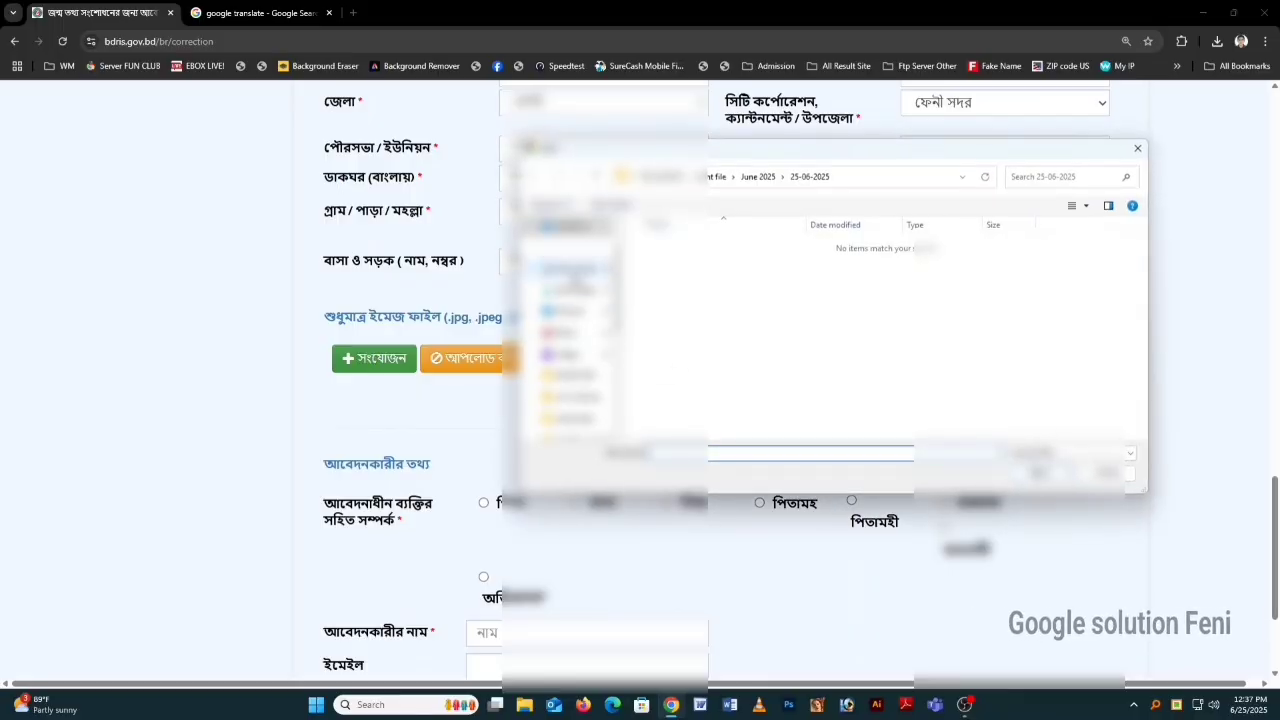
{"action": "left_click", "coordinate": [576, 271]}
{"action": "left_click", "coordinate": [652, 300]}
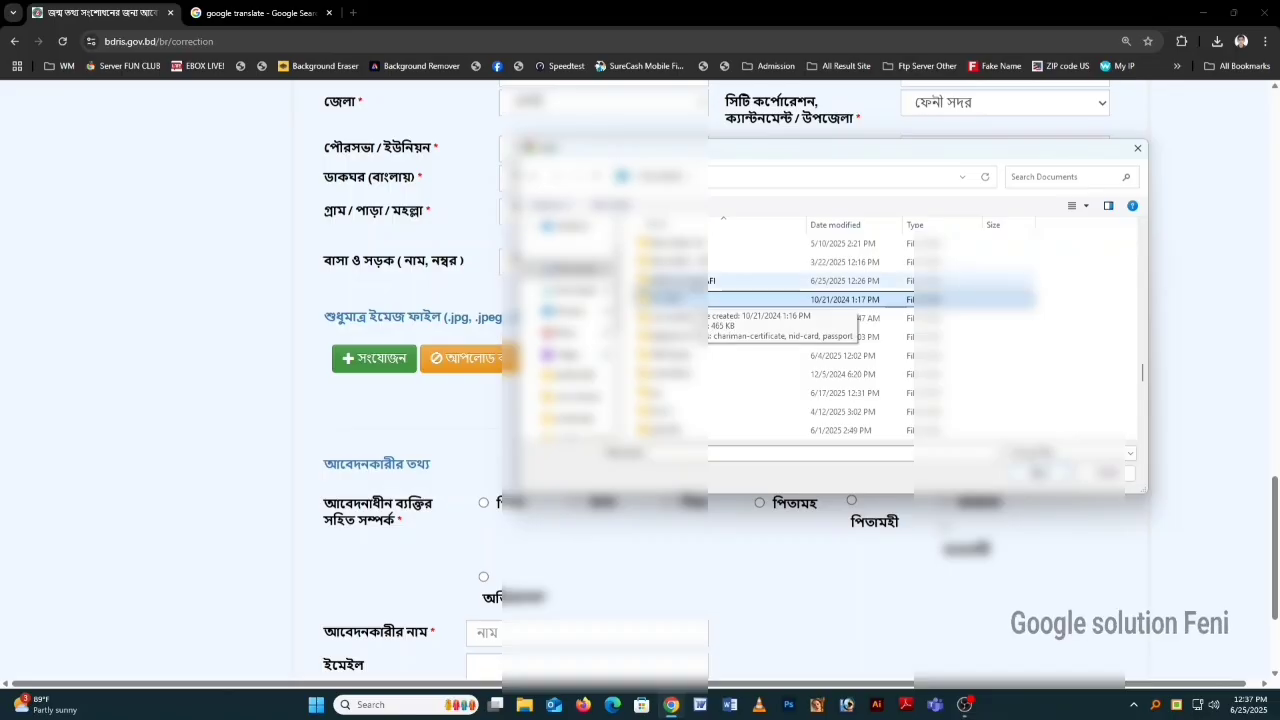
{"action": "double_click", "coordinate": [703, 300]}
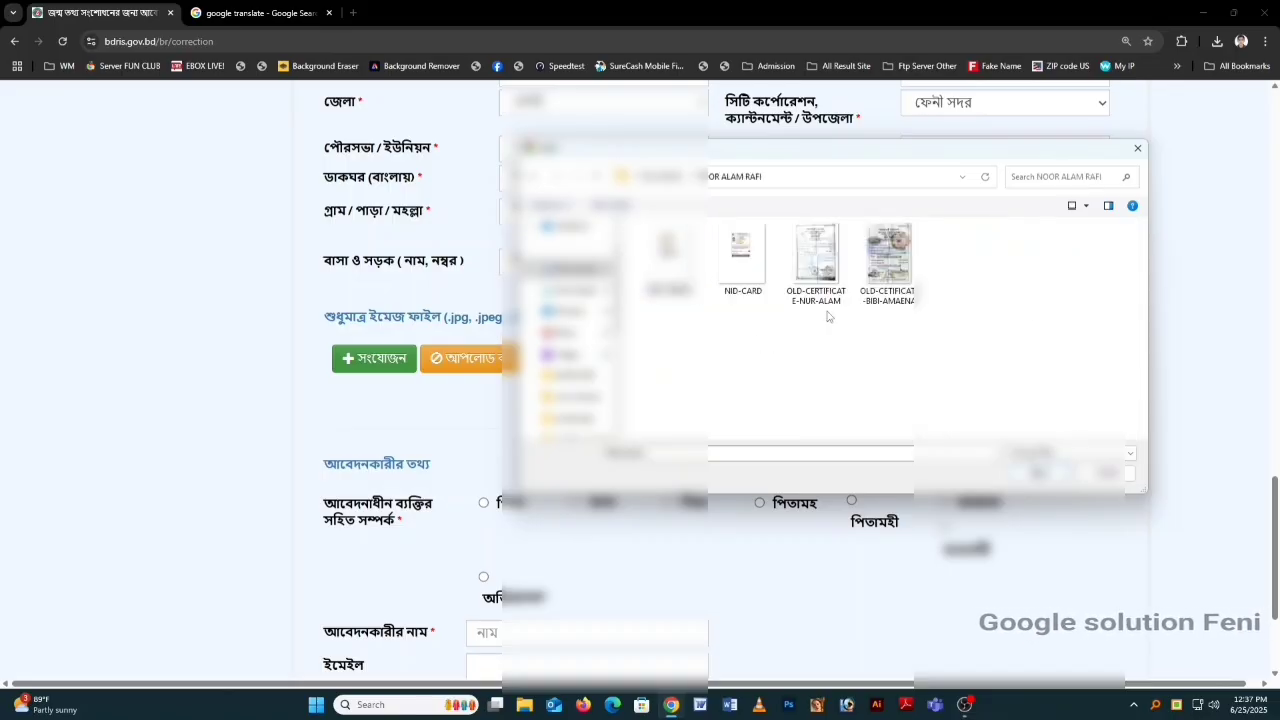
{"action": "left_click", "coordinate": [886, 262]}
{"action": "double_click", "coordinate": [886, 262]}
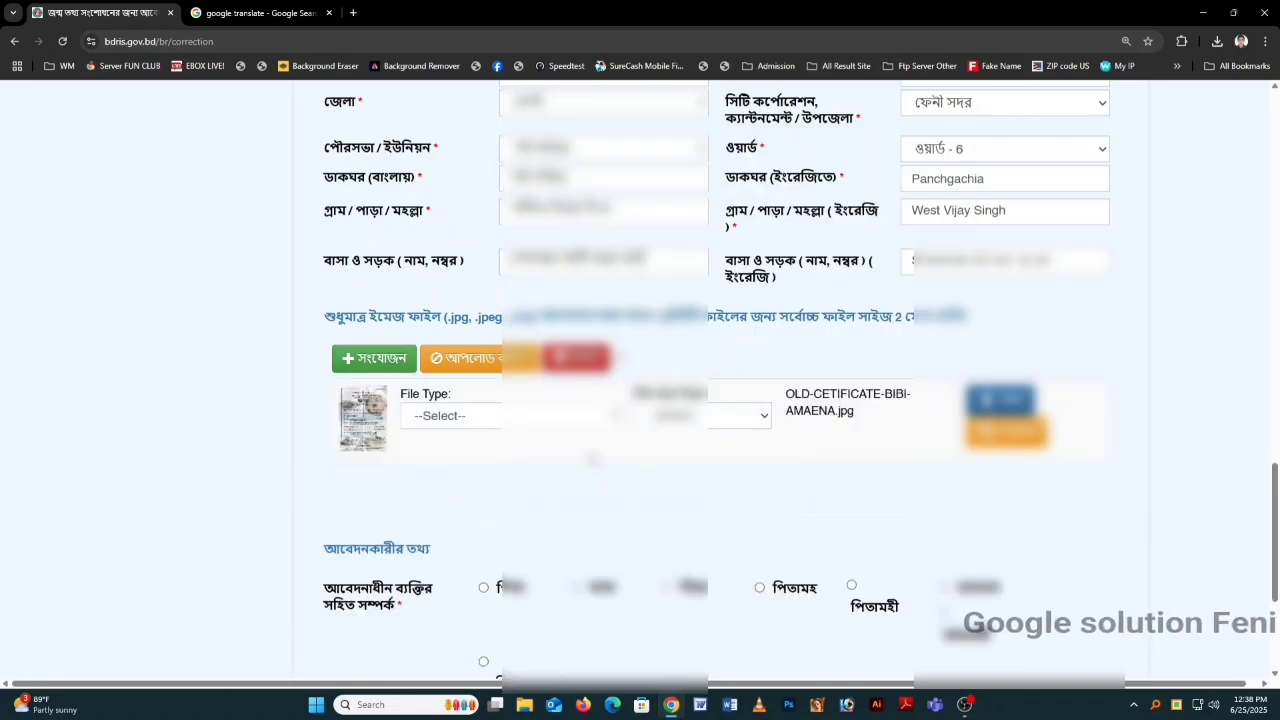
{"action": "left_click", "coordinate": [560, 418]}
{"action": "scroll", "coordinate": [482, 334], "scroll_direction": "down", "scroll_amount": 2}
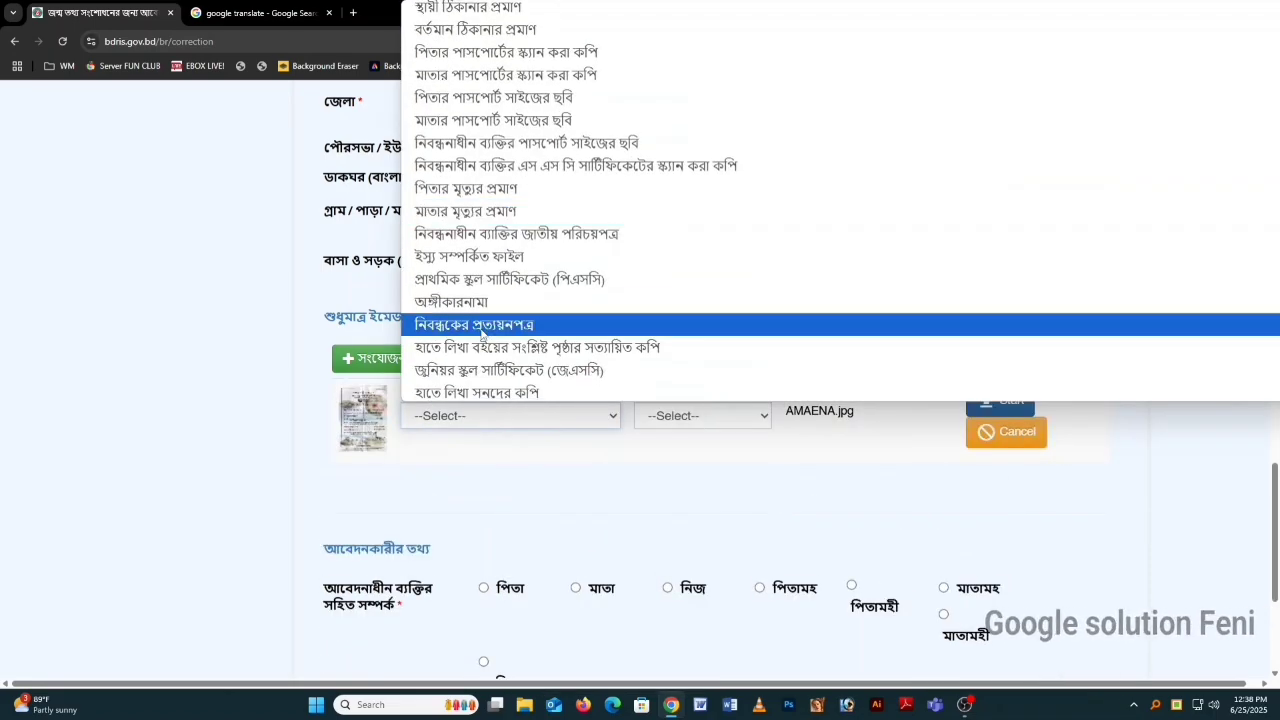
{"action": "left_click", "coordinate": [495, 390]}
{"action": "left_click", "coordinate": [973, 408]}
{"action": "scroll", "coordinate": [453, 393], "scroll_direction": "down", "scroll_amount": 1}
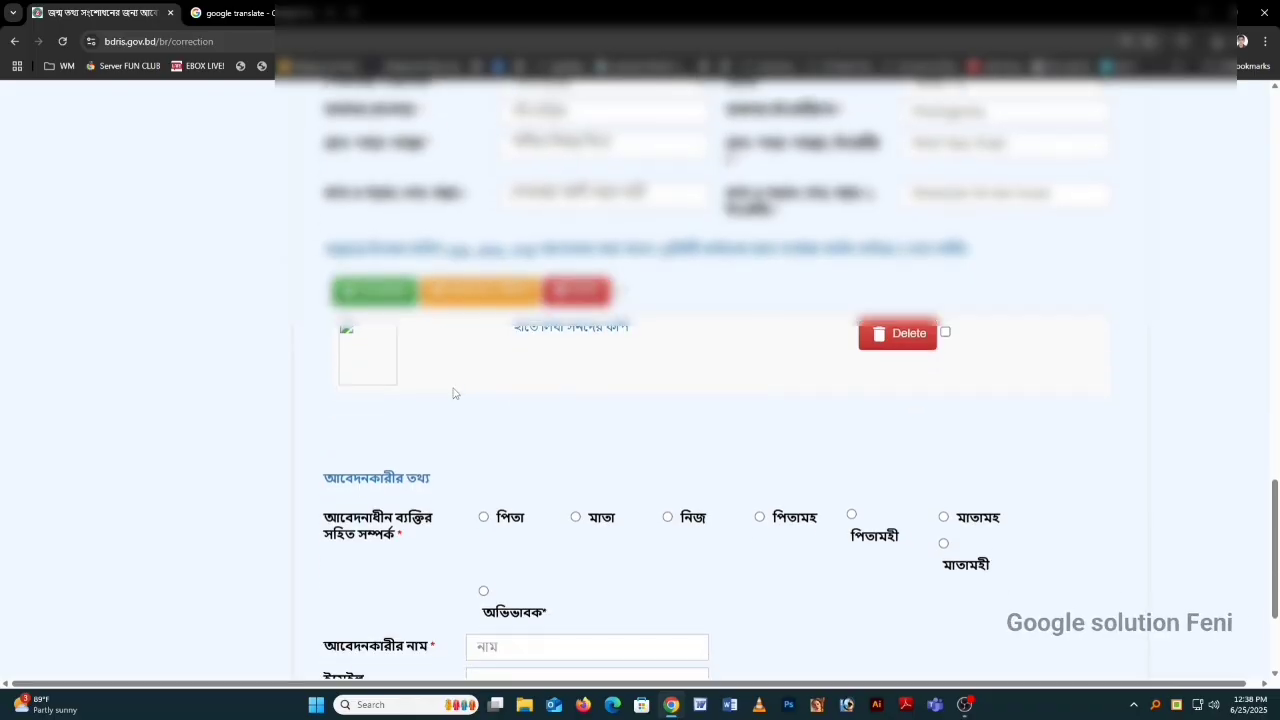
Step: Attach the ID card image, type it as the registrant's national ID card, and upload it
{"action": "left_click", "coordinate": [375, 290]}
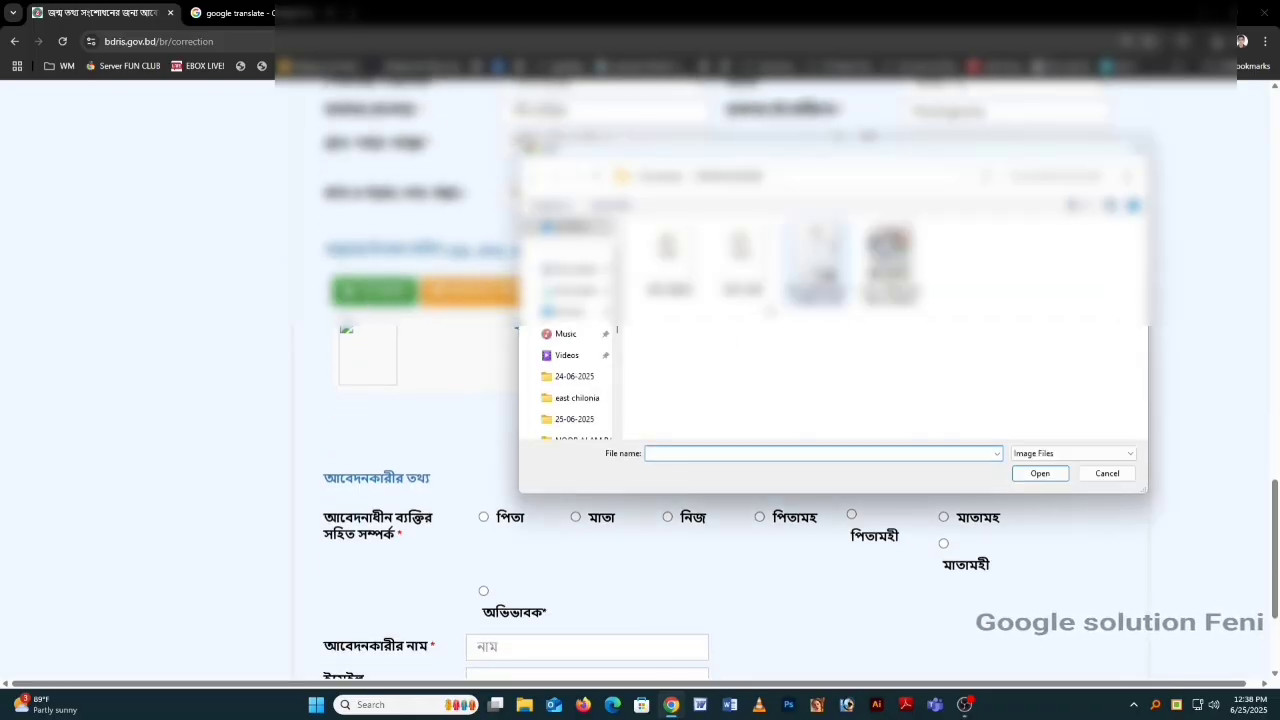
{"action": "left_click", "coordinate": [669, 258]}
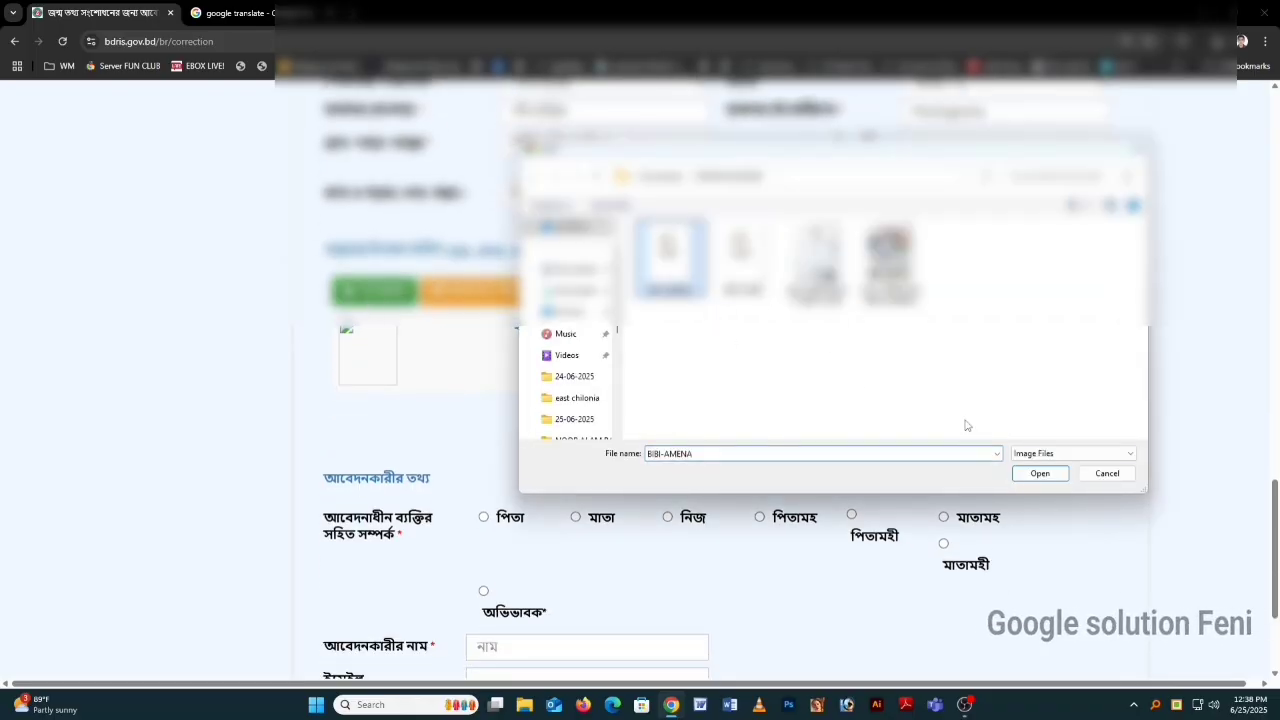
{"action": "left_click", "coordinate": [1038, 473]}
{"action": "left_click", "coordinate": [508, 432]}
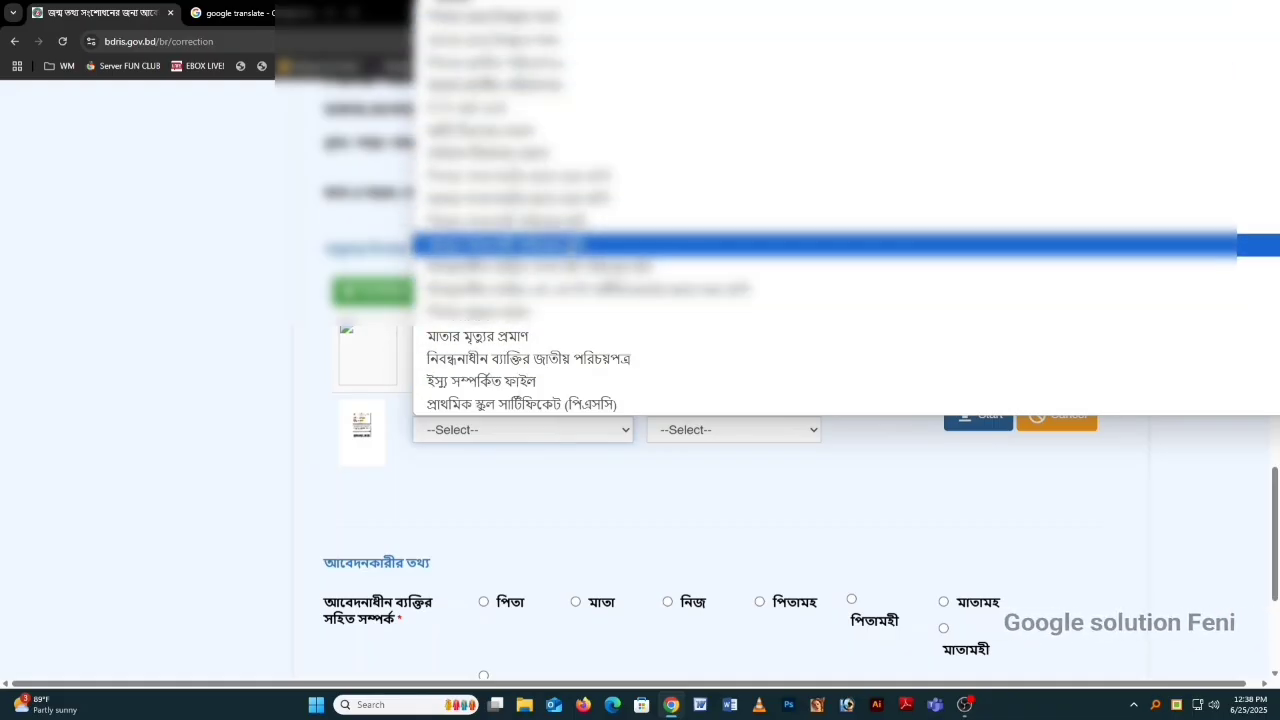
{"action": "left_click", "coordinate": [528, 358]}
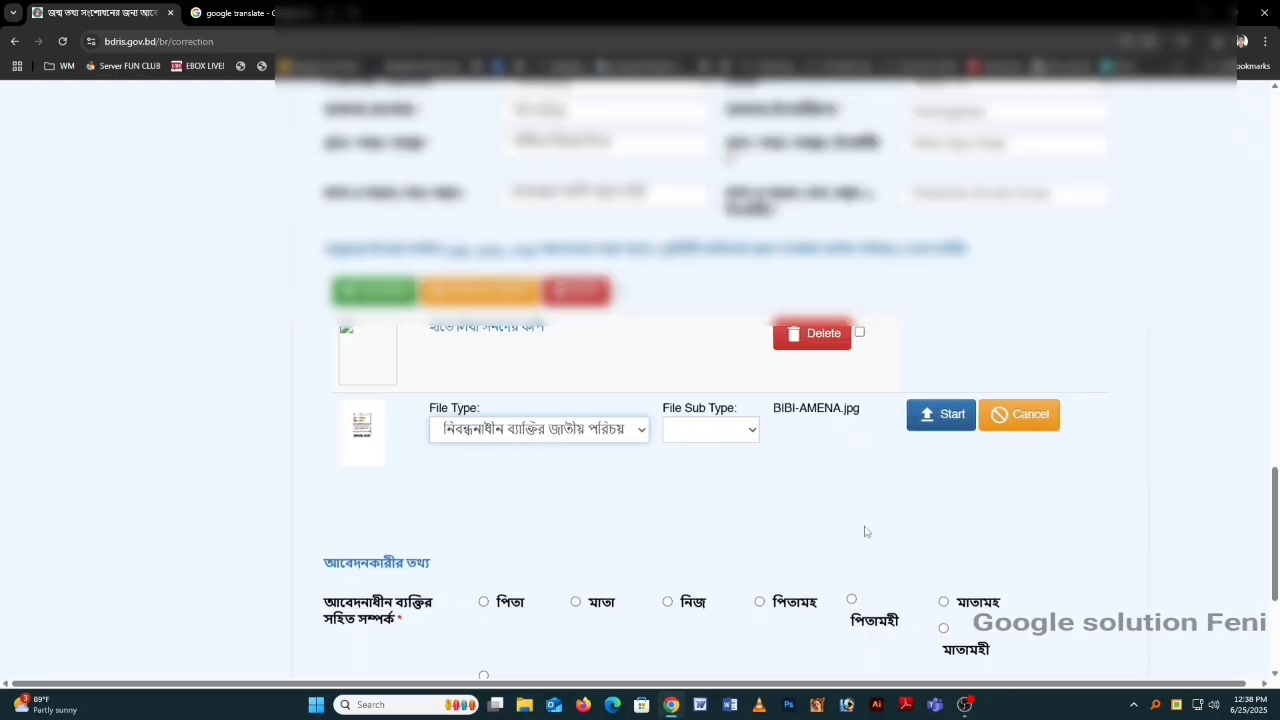
{"action": "left_click", "coordinate": [930, 418]}
{"action": "scroll", "coordinate": [597, 474], "scroll_direction": "down", "scroll_amount": 2}
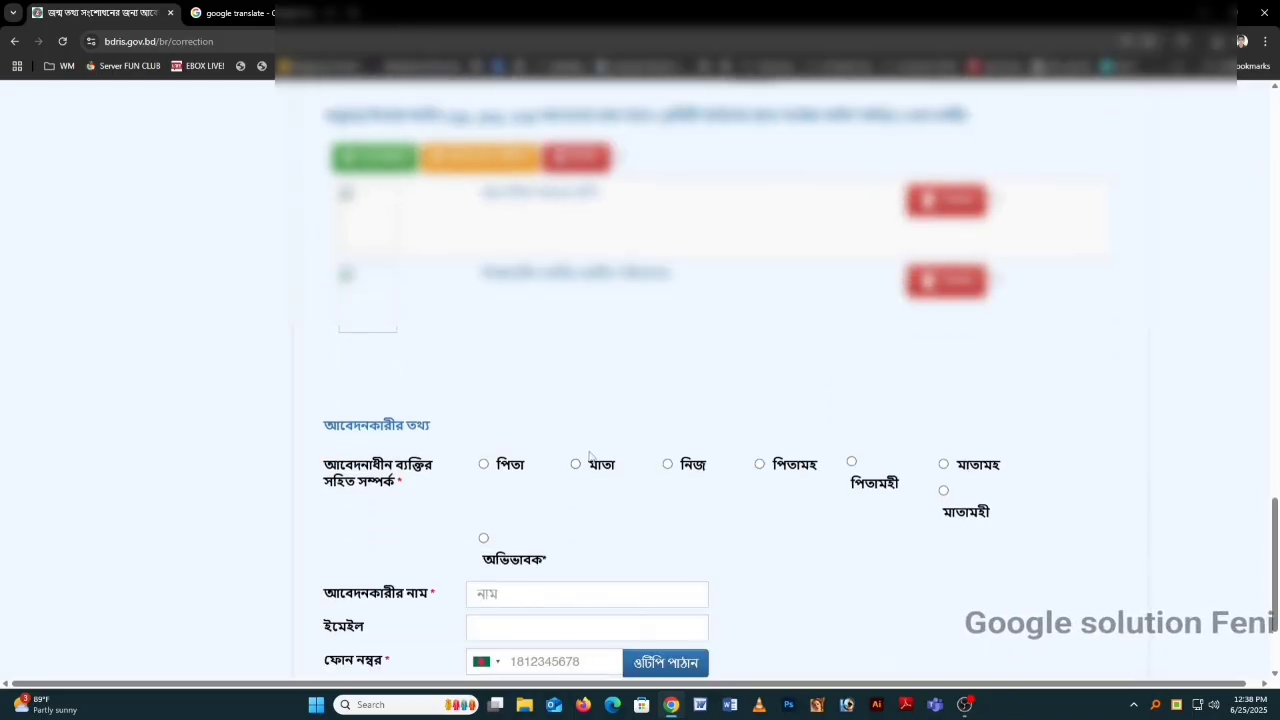
Step: Set the applicant relationship to নিজ and send the OTP to the applicant's phone
{"action": "left_click", "coordinate": [668, 465]}
{"action": "scroll", "coordinate": [652, 441], "scroll_direction": "down", "scroll_amount": 2}
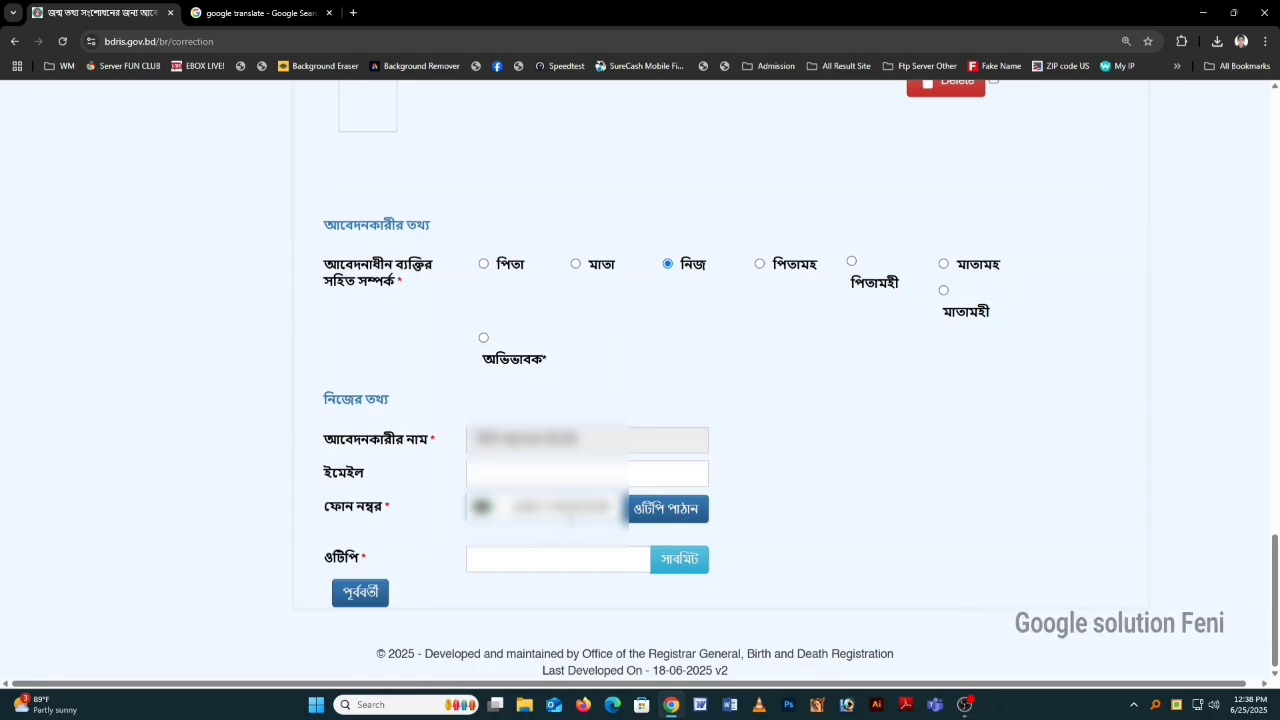
{"action": "left_click", "coordinate": [660, 512]}
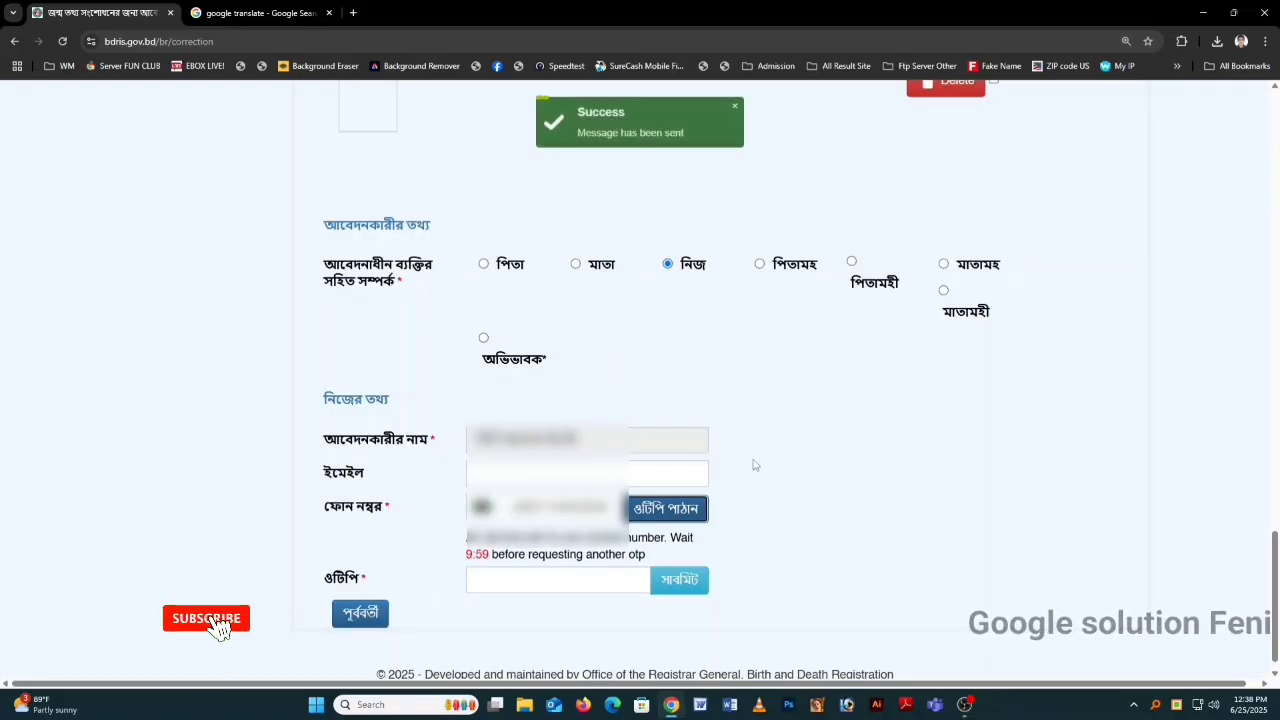
Step: Review the form, then enter the captcha verification code at the bottom
{"action": "scroll", "coordinate": [747, 455], "scroll_direction": "up", "scroll_amount": 5}
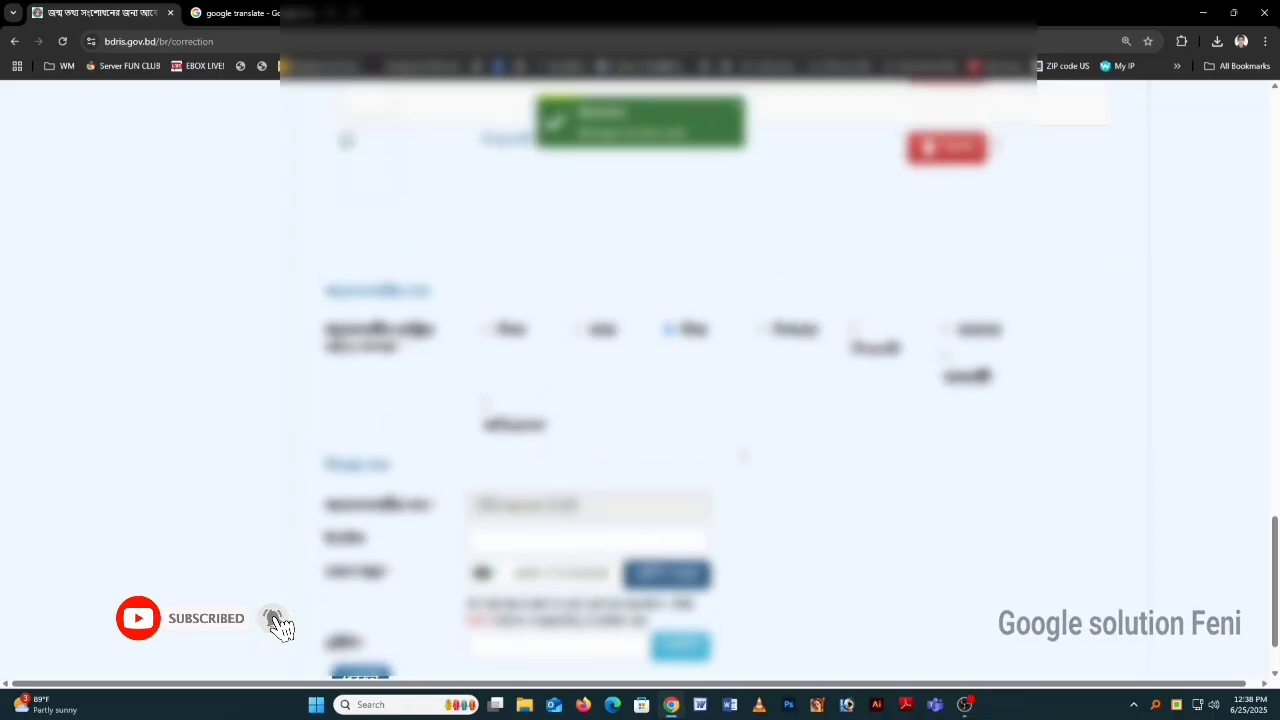
{"action": "scroll", "coordinate": [743, 455], "scroll_direction": "up", "scroll_amount": 6}
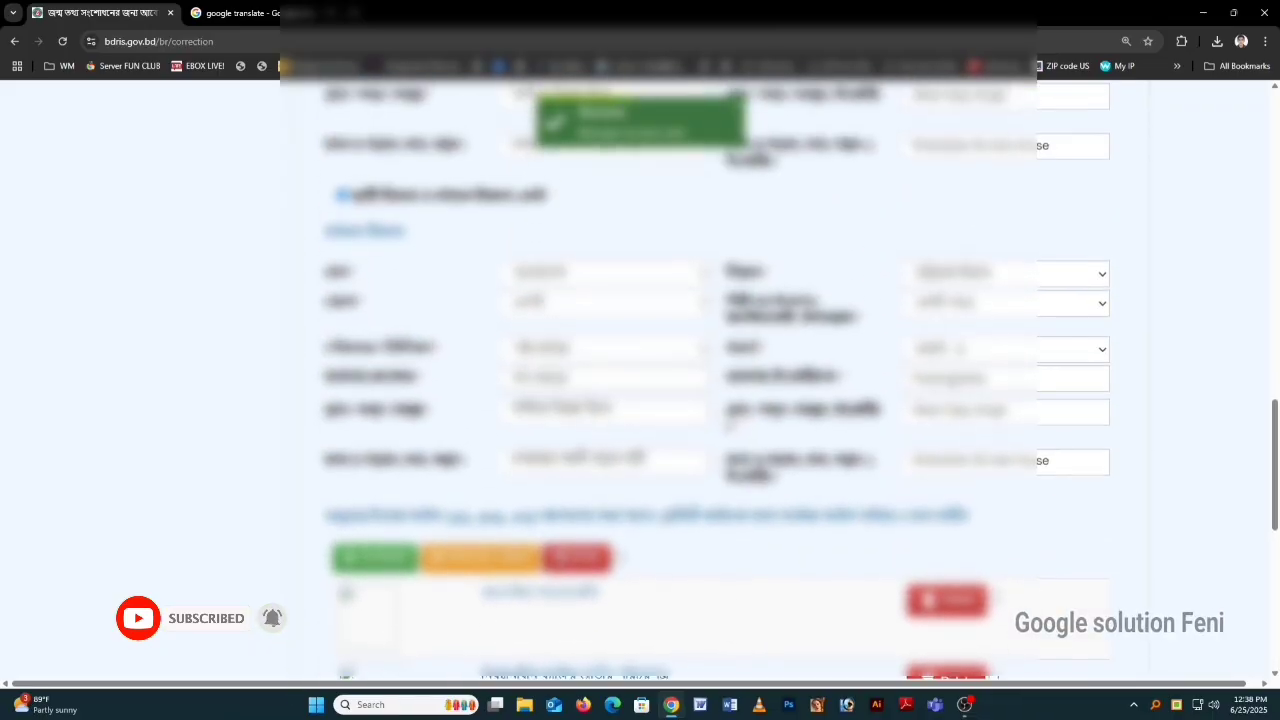
{"action": "scroll", "coordinate": [743, 455], "scroll_direction": "up", "scroll_amount": 10}
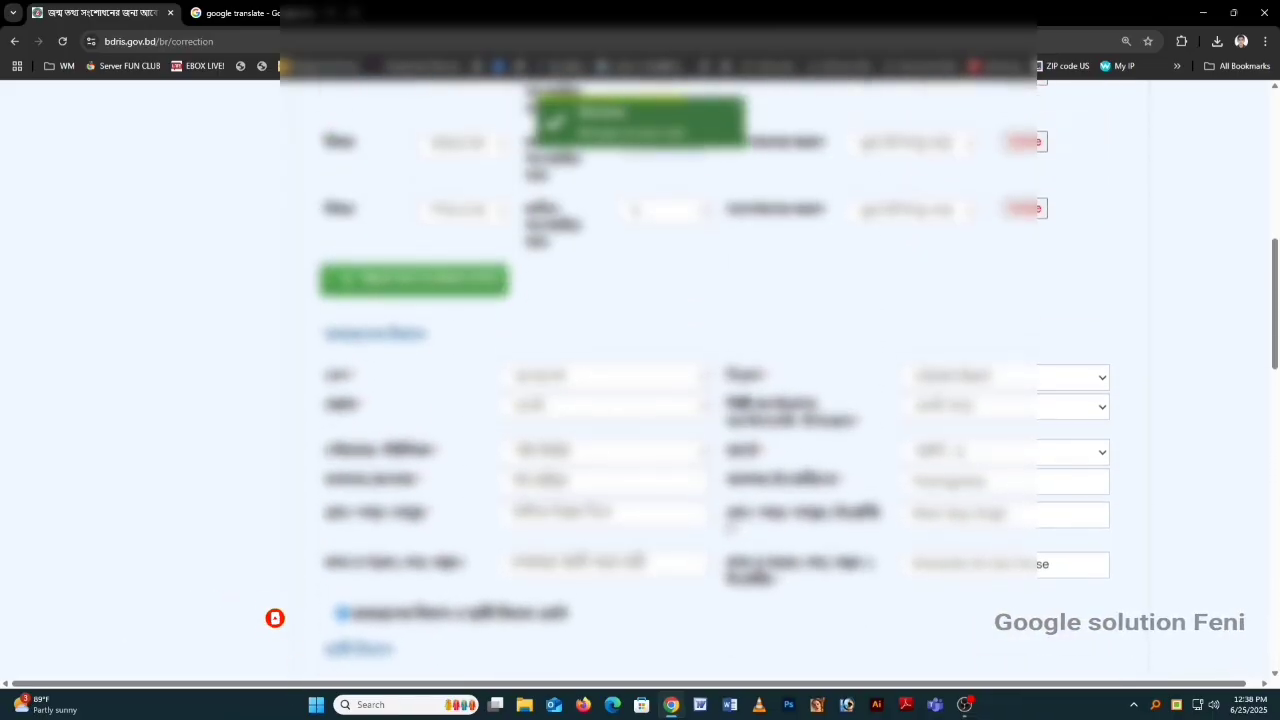
{"action": "scroll", "coordinate": [743, 455], "scroll_direction": "up", "scroll_amount": 3}
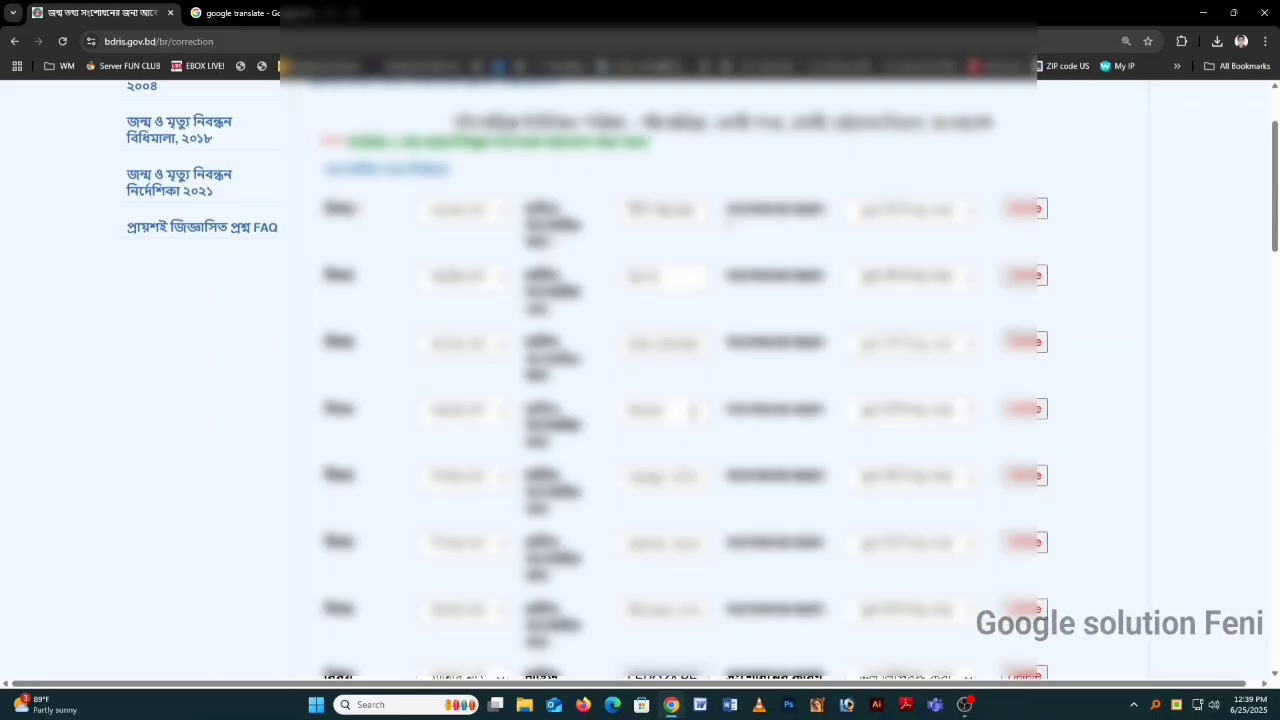
{"action": "scroll", "coordinate": [693, 410], "scroll_direction": "down", "scroll_amount": 4}
{"action": "scroll", "coordinate": [684, 527], "scroll_direction": "down", "scroll_amount": 15}
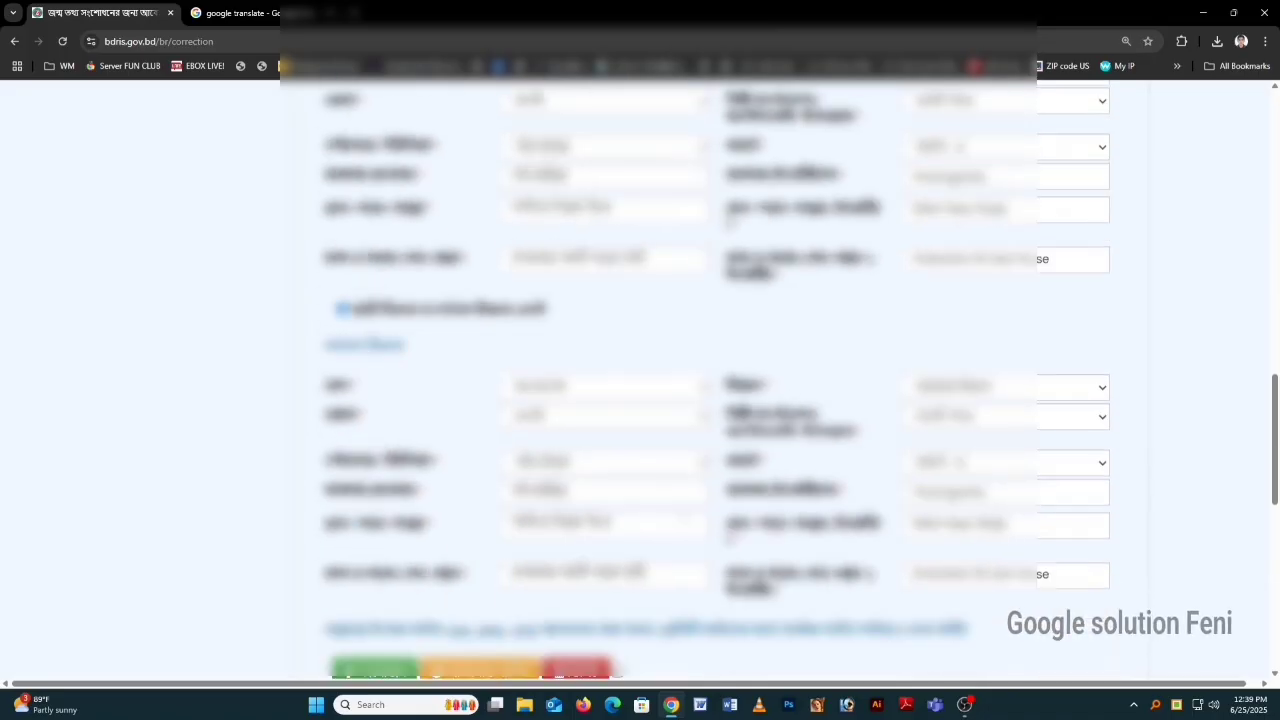
{"action": "scroll", "coordinate": [540, 563], "scroll_direction": "down", "scroll_amount": 1}
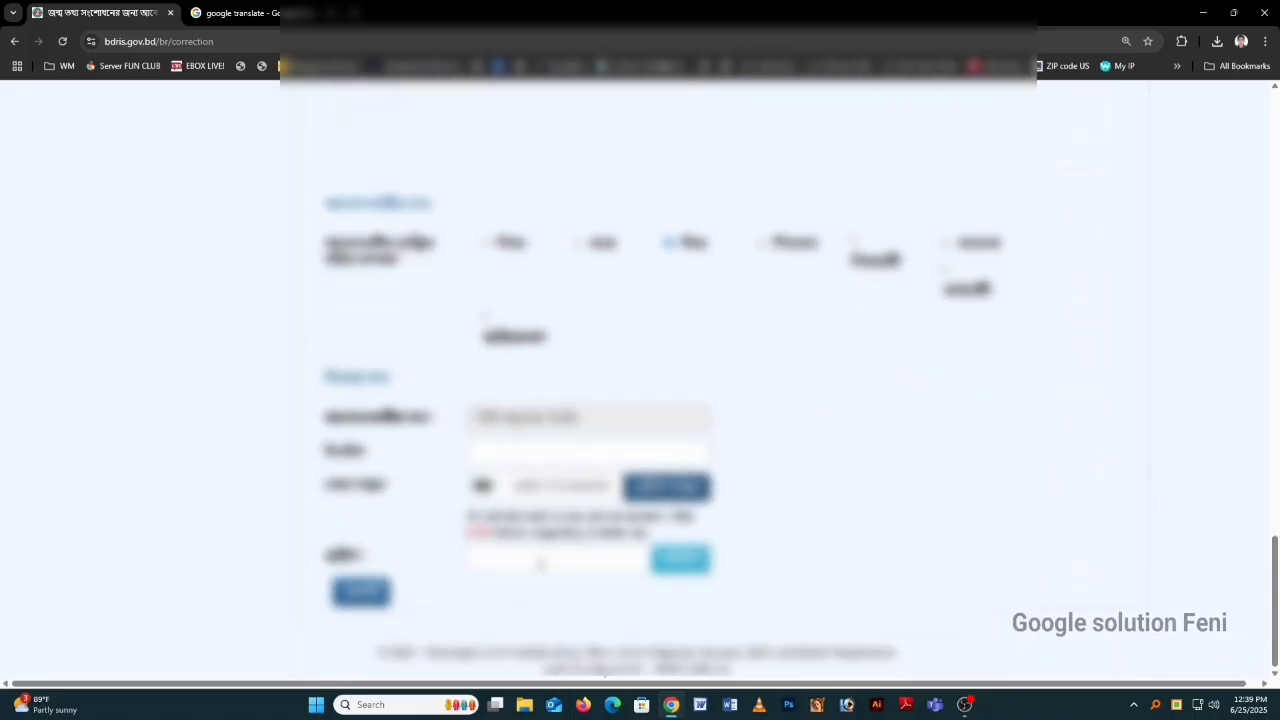
{"action": "left_click", "coordinate": [541, 565]}
{"action": "type", "text": "178"}
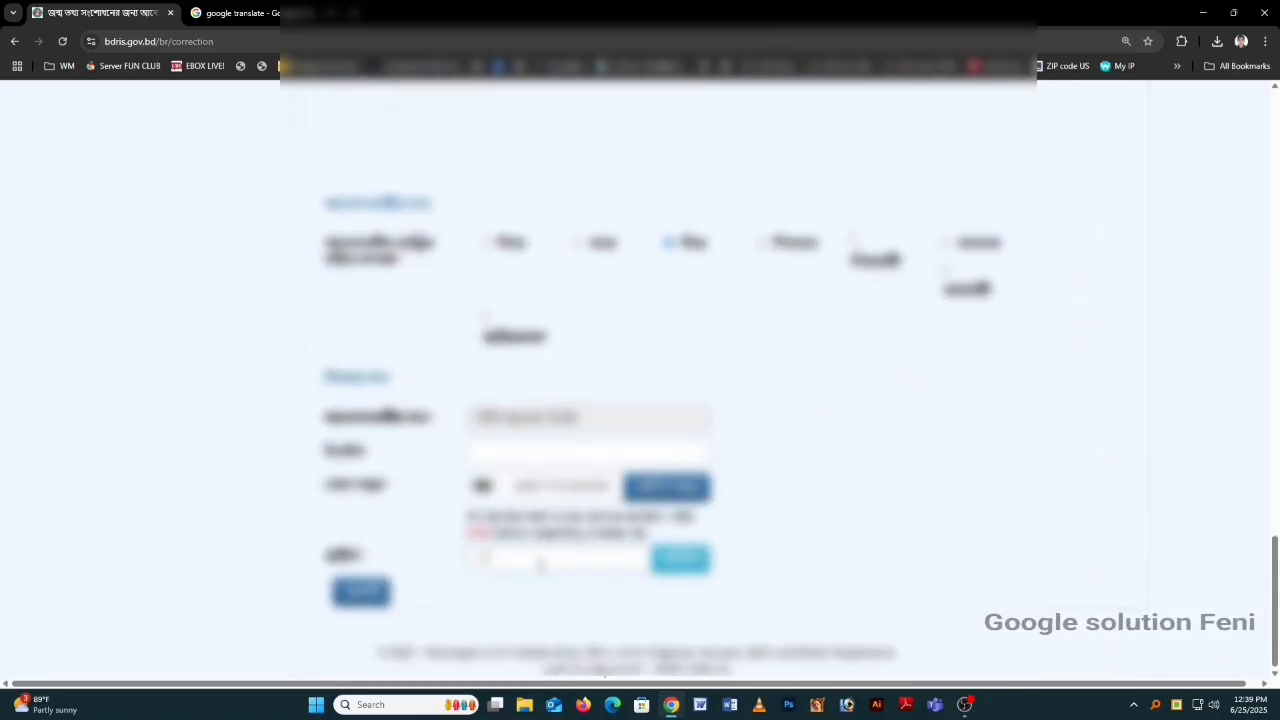
{"action": "type", "text": "8"}
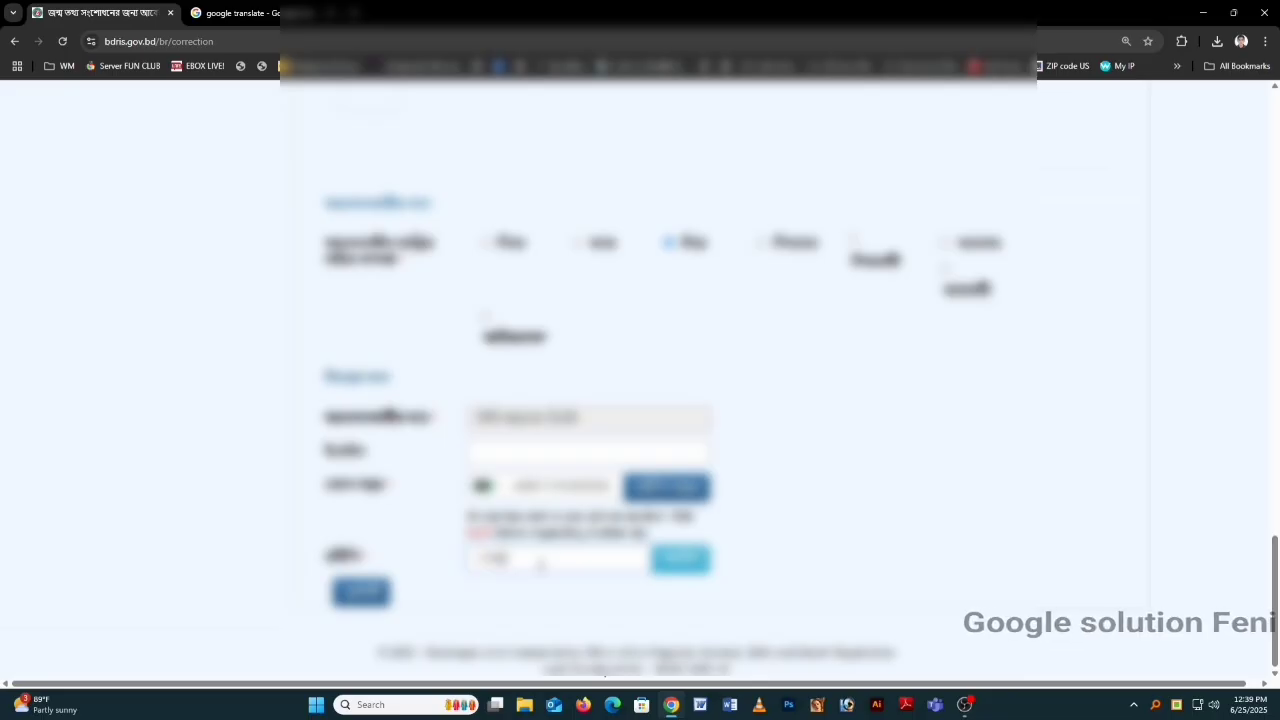
Step: Recheck the completed form and submit the correction application
{"action": "scroll", "coordinate": [636, 226], "scroll_direction": "up", "scroll_amount": 8}
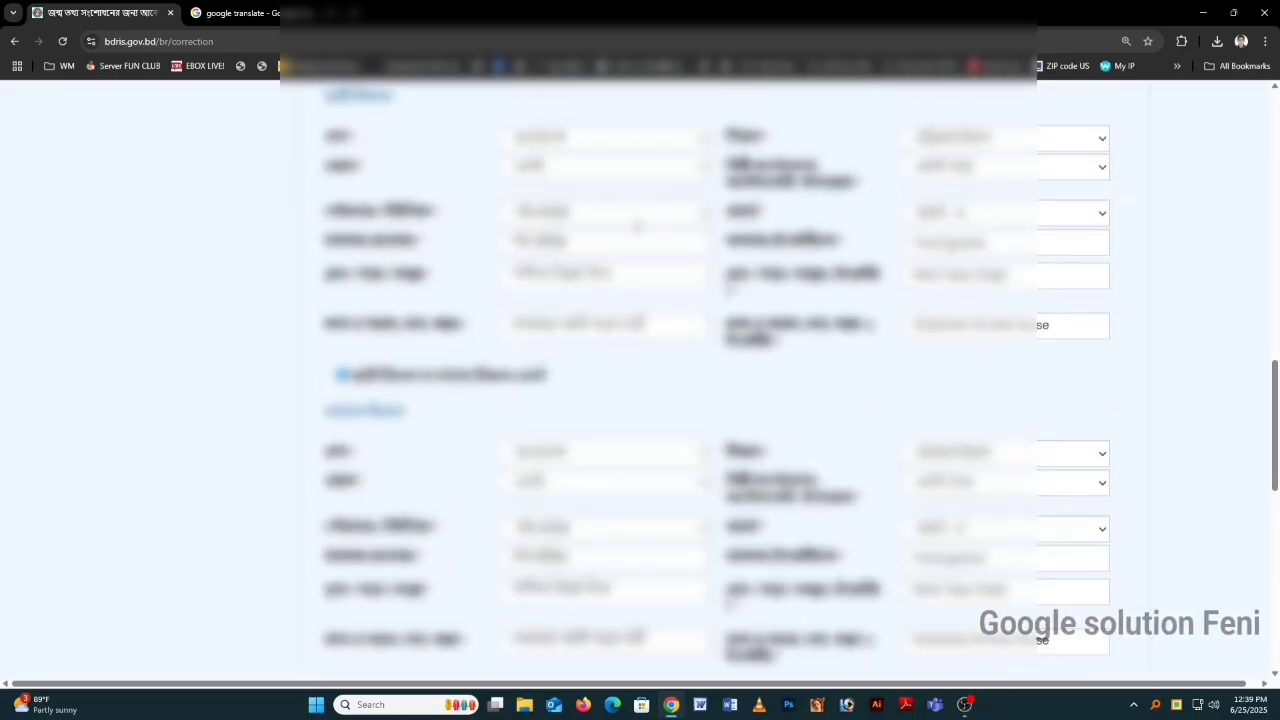
{"action": "scroll", "coordinate": [636, 226], "scroll_direction": "up", "scroll_amount": 8}
{"action": "scroll", "coordinate": [637, 233], "scroll_direction": "up", "scroll_amount": 1}
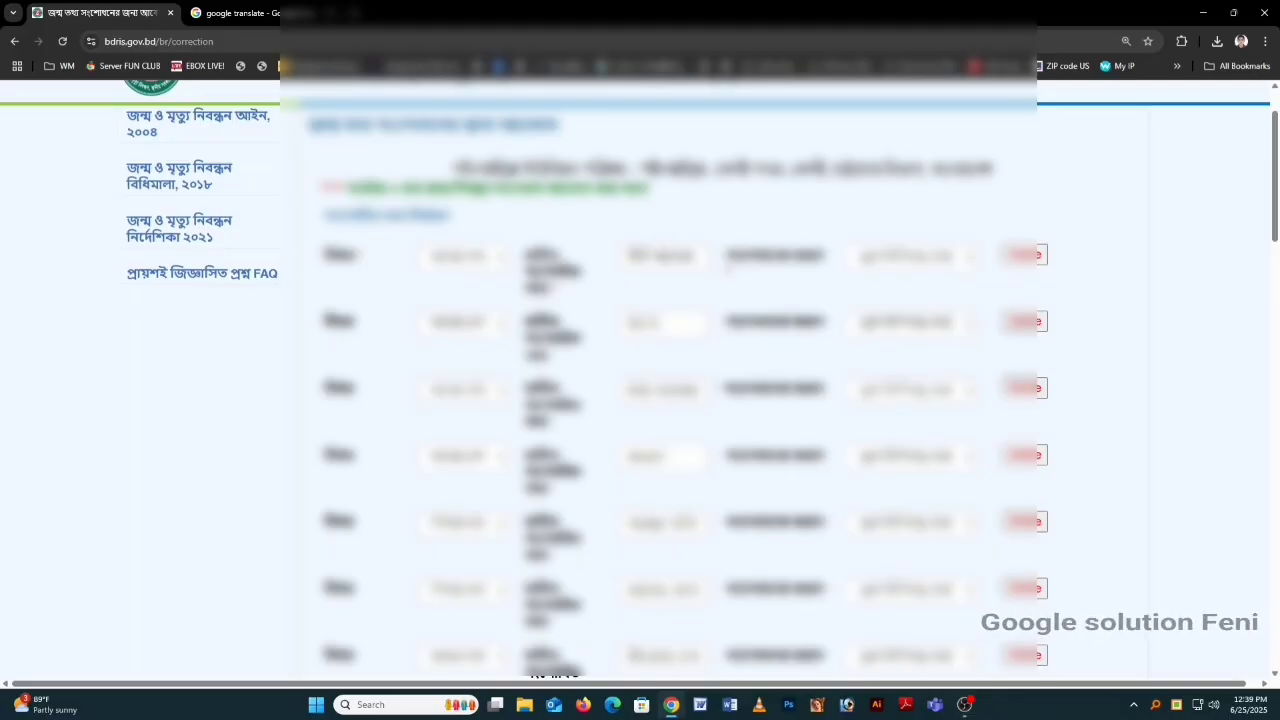
{"action": "scroll", "coordinate": [637, 380], "scroll_direction": "down", "scroll_amount": 2}
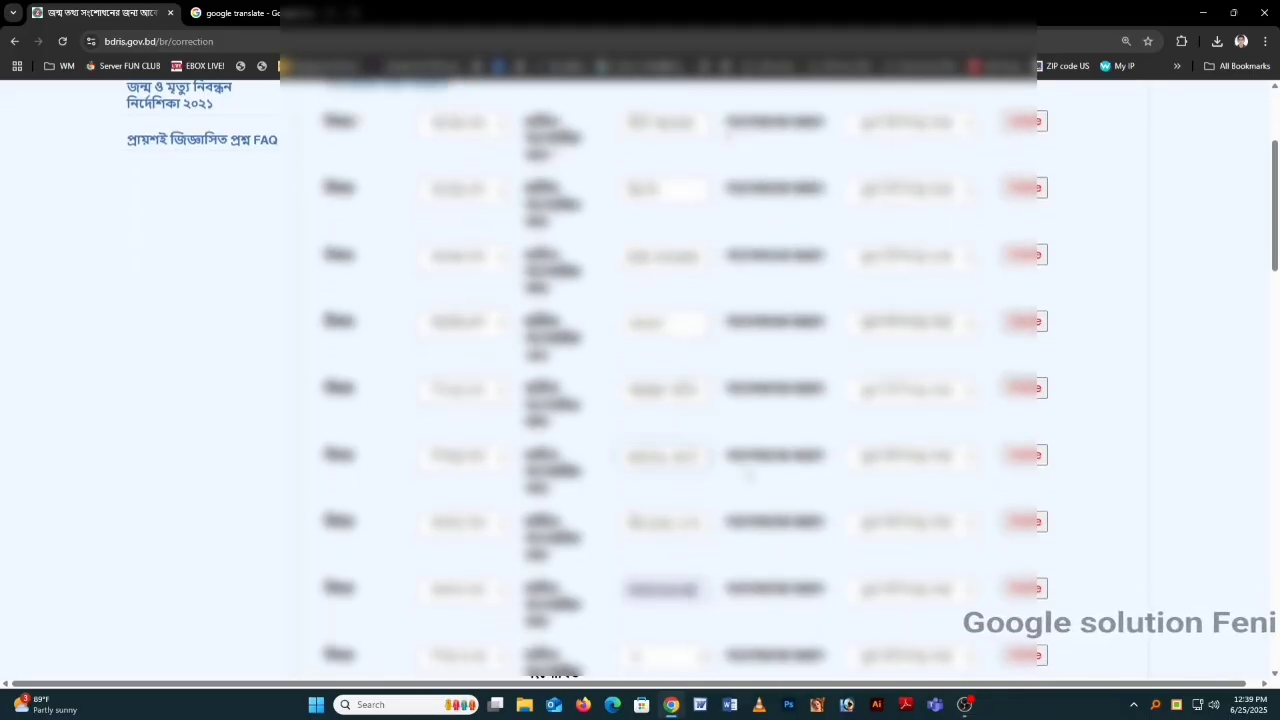
{"action": "scroll", "coordinate": [749, 475], "scroll_direction": "down", "scroll_amount": 2}
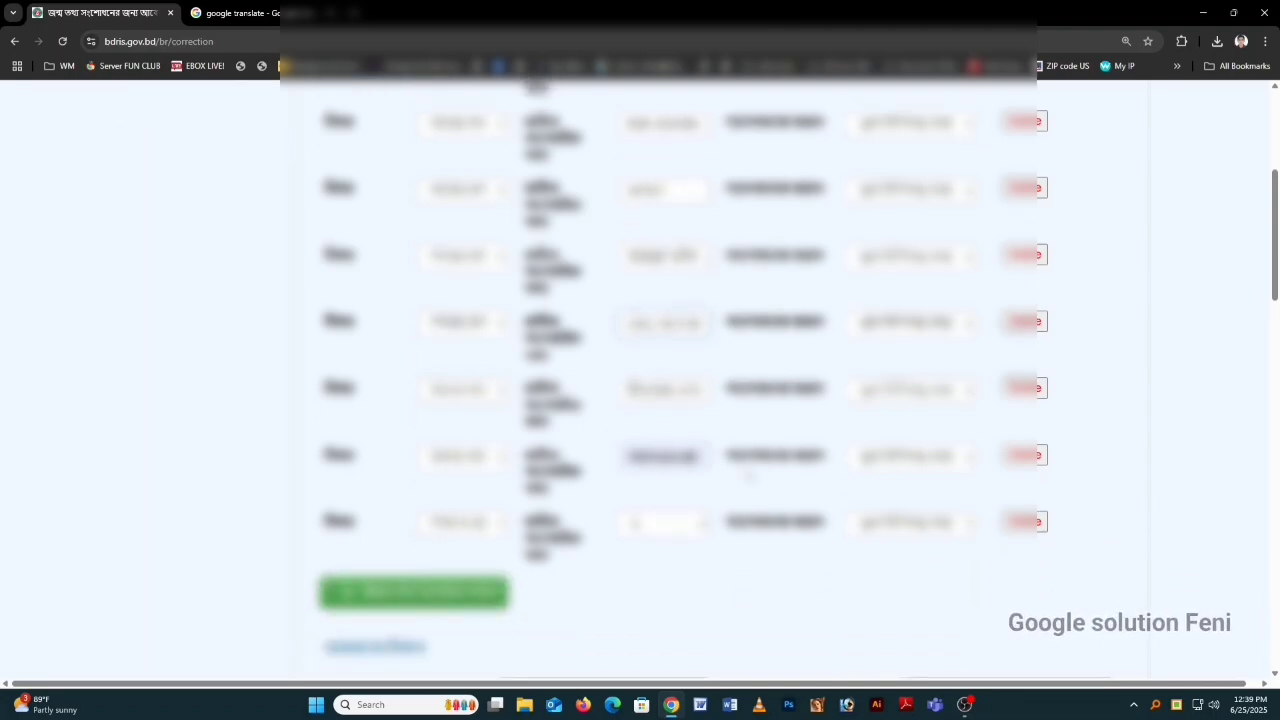
{"action": "scroll", "coordinate": [749, 476], "scroll_direction": "down", "scroll_amount": 6}
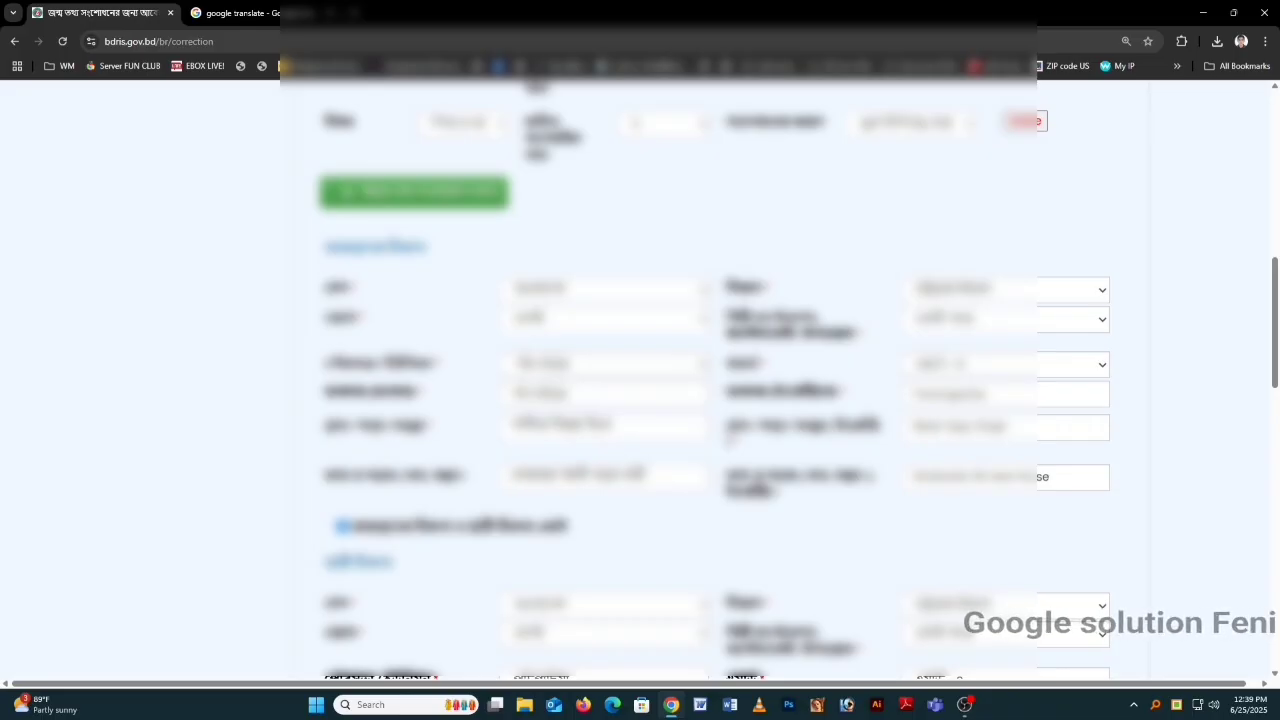
{"action": "scroll", "coordinate": [749, 470], "scroll_direction": "down", "scroll_amount": 5}
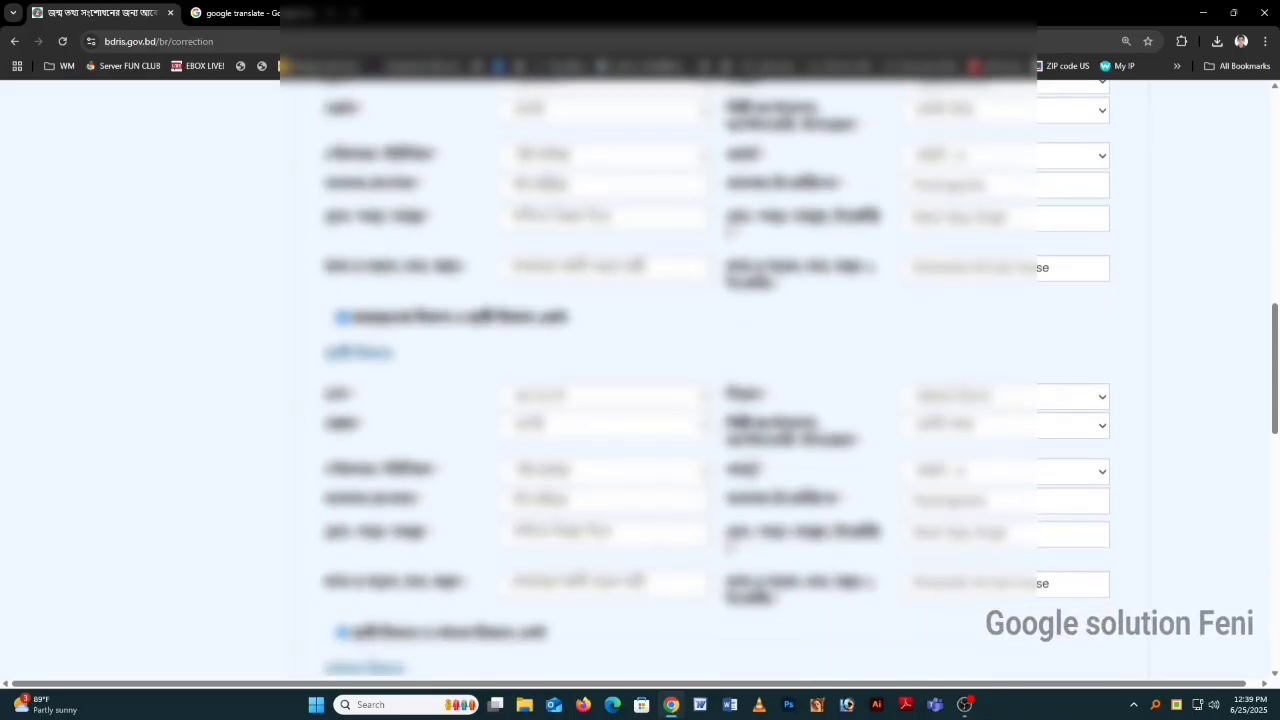
{"action": "scroll", "coordinate": [748, 472], "scroll_direction": "down", "scroll_amount": 14}
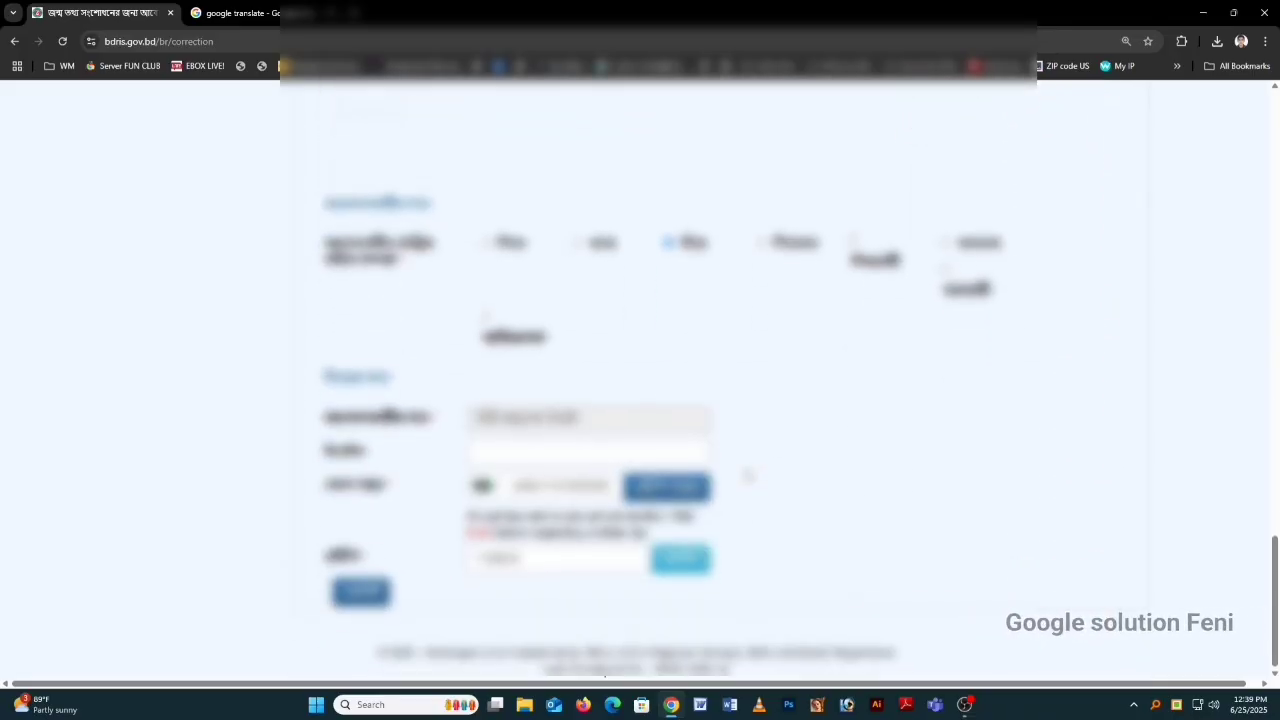
{"action": "left_click", "coordinate": [680, 558]}
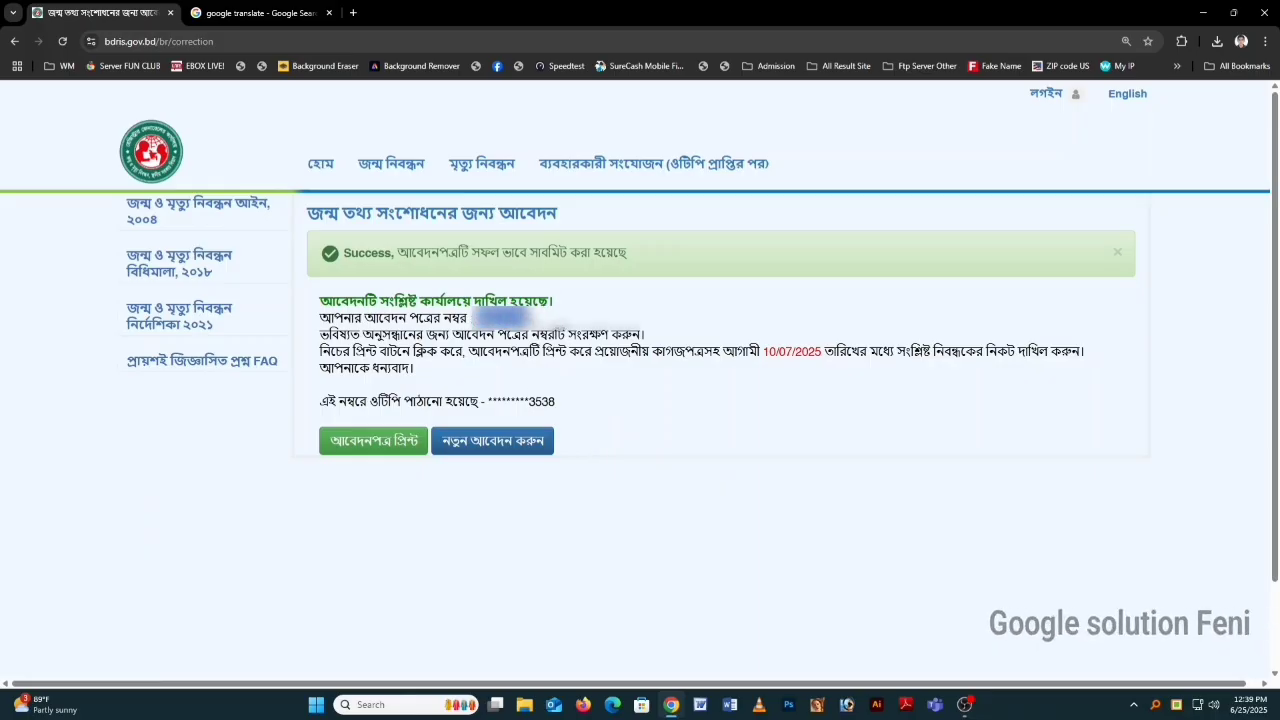
Step: Refresh the Windows desktop from its right-click menu
{"action": "mouse_move", "coordinate": [388, 157]}
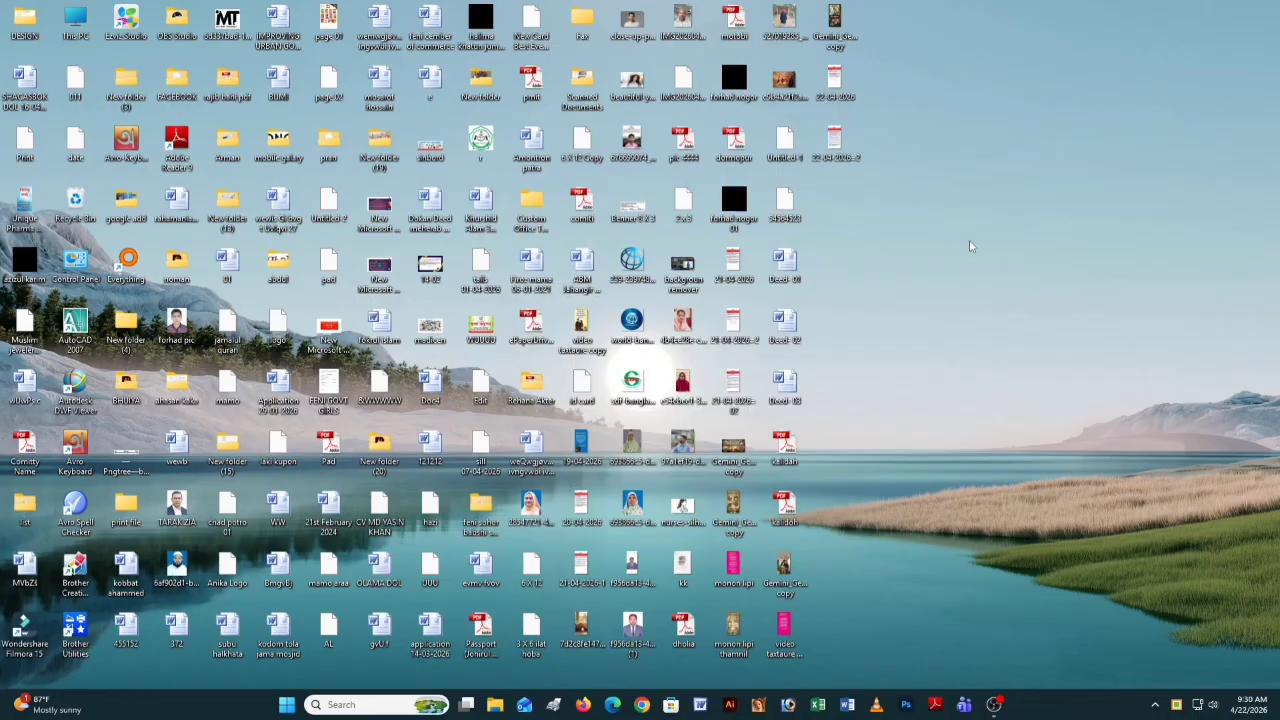
{"action": "right_click", "coordinate": [968, 244]}
{"action": "left_click", "coordinate": [1002, 292]}
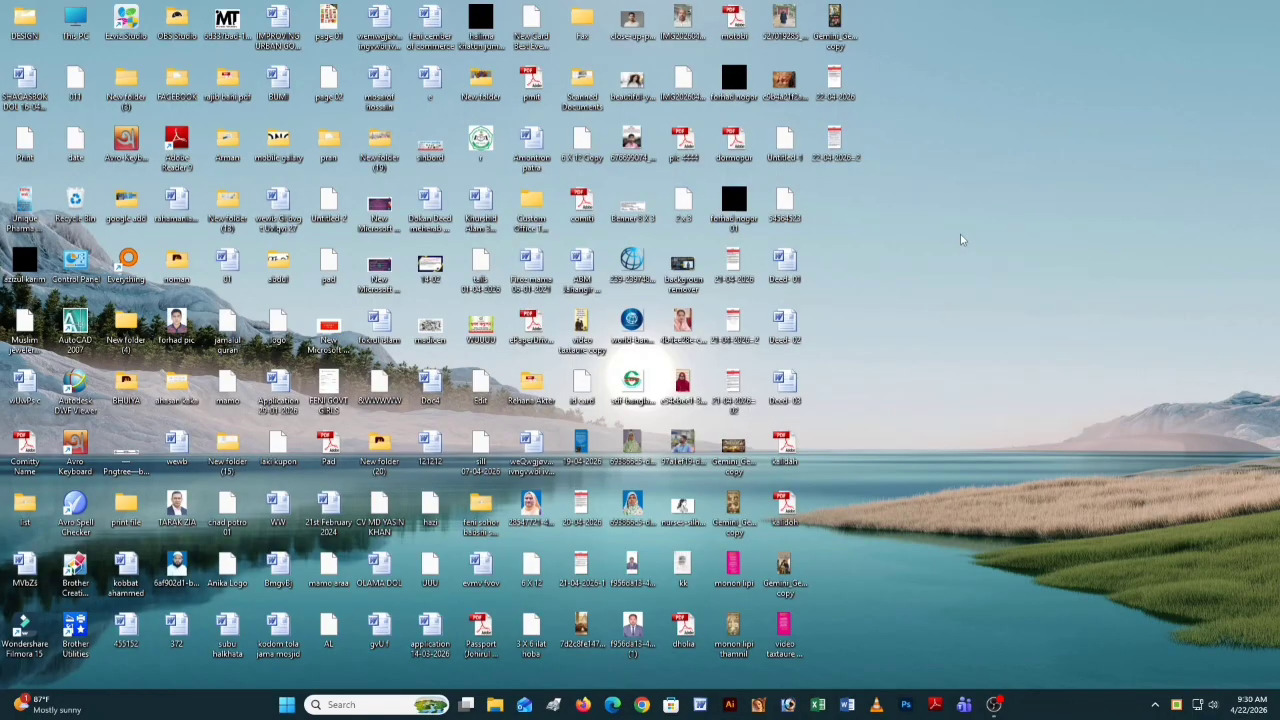
{"action": "right_click", "coordinate": [990, 307]}
{"action": "left_click", "coordinate": [995, 292]}
{"action": "right_click", "coordinate": [941, 289]}
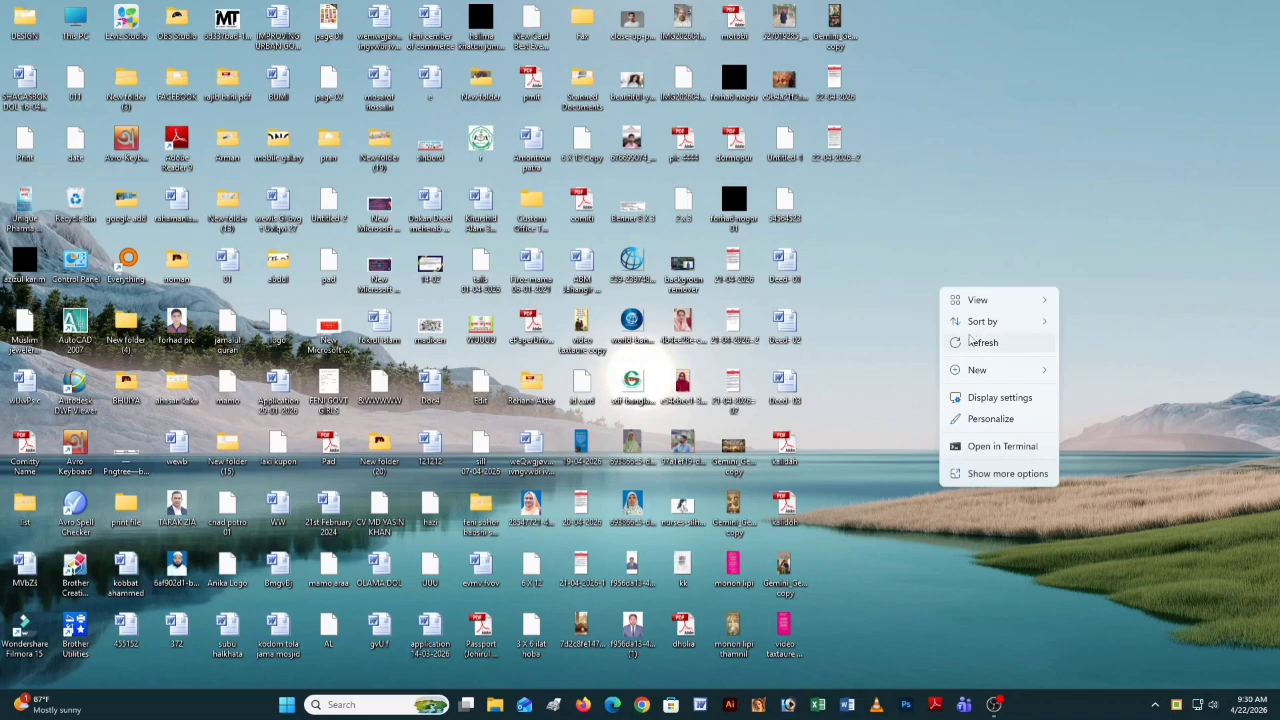
{"action": "left_click", "coordinate": [974, 342]}
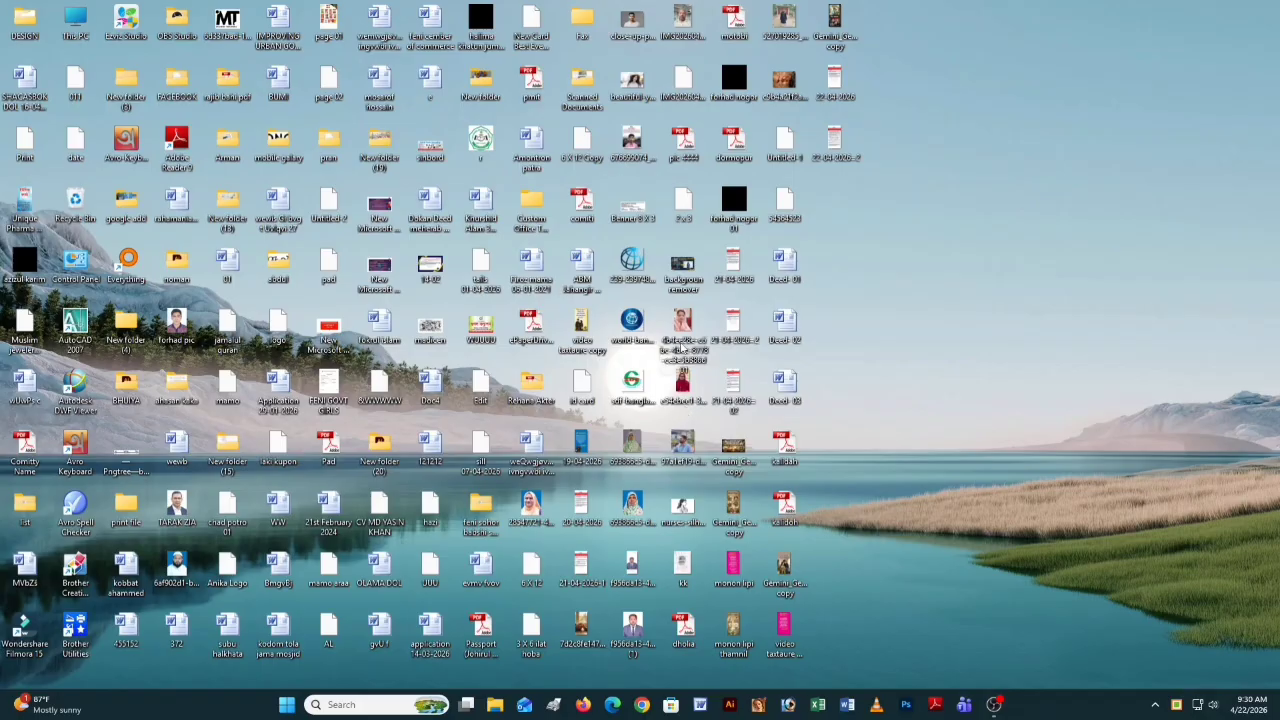
{"action": "right_click", "coordinate": [986, 250]}
{"action": "left_click", "coordinate": [1003, 288]}
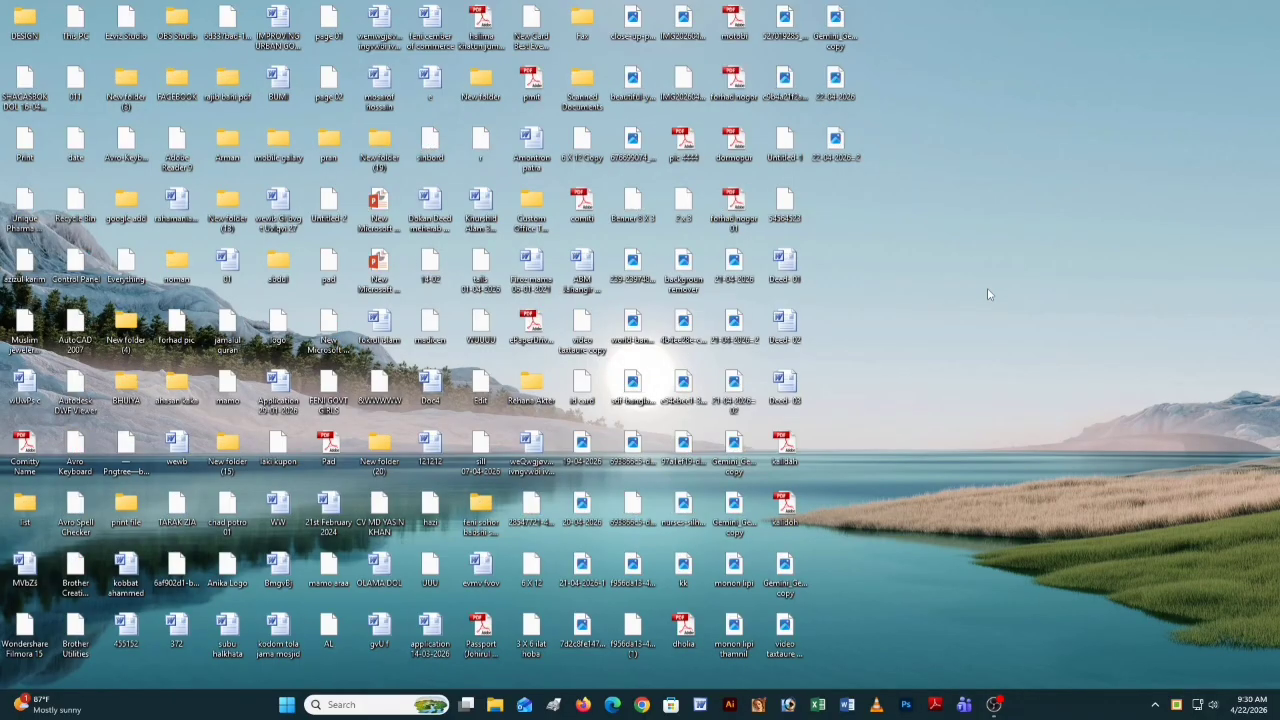
{"action": "right_click", "coordinate": [989, 298]}
{"action": "left_click", "coordinate": [990, 295]}
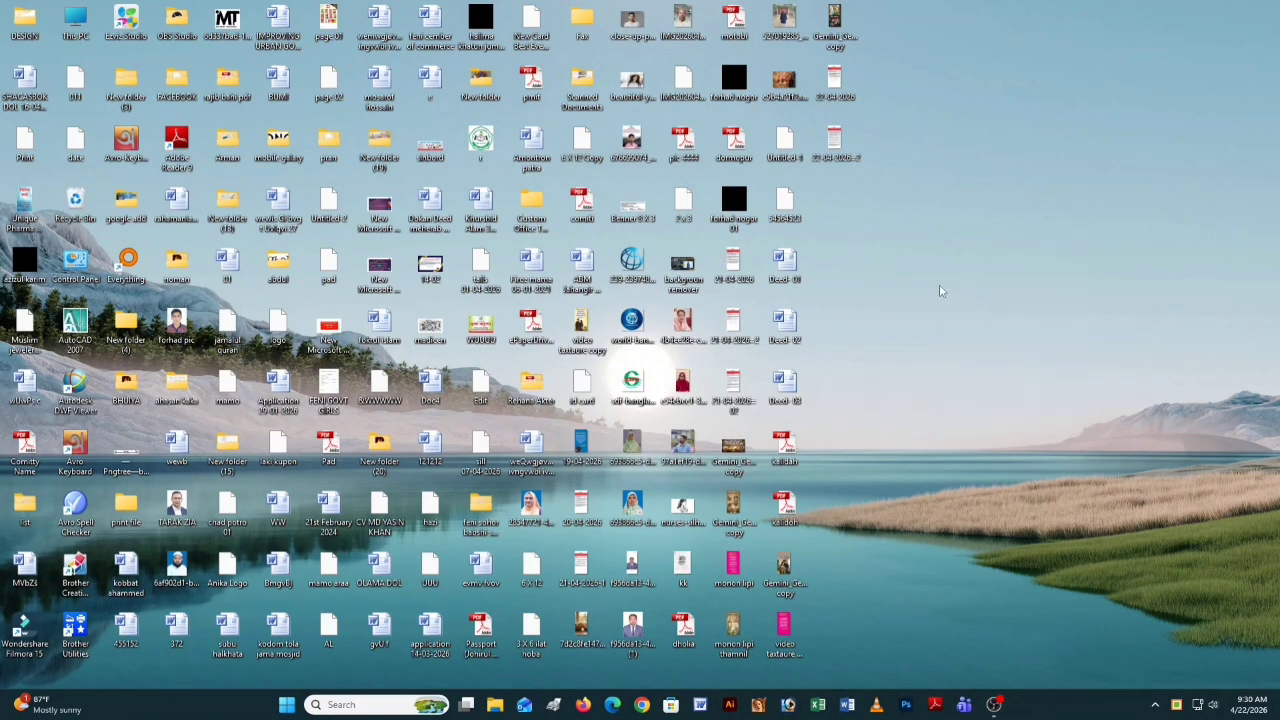
{"action": "right_click", "coordinate": [968, 333]}
{"action": "left_click", "coordinate": [969, 340]}
{"action": "right_click", "coordinate": [995, 260]}
{"action": "left_click", "coordinate": [988, 290]}
{"action": "right_click", "coordinate": [990, 303]}
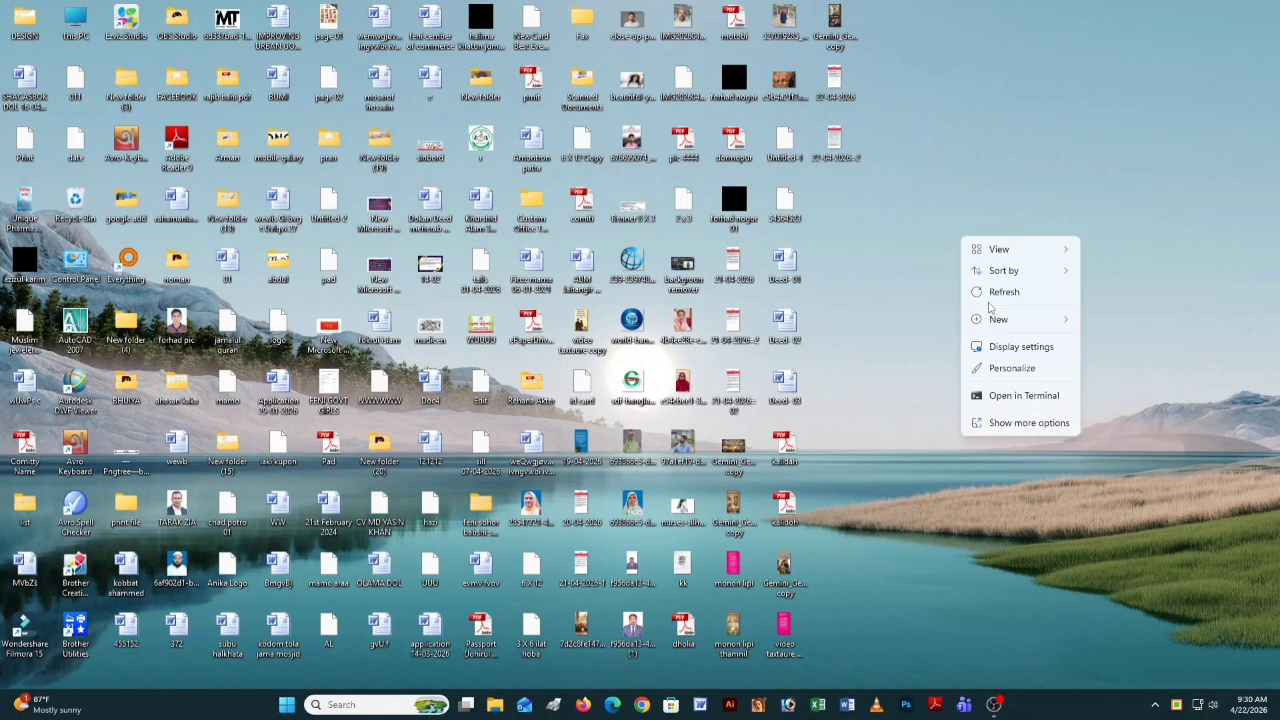
{"action": "left_click", "coordinate": [989, 293]}
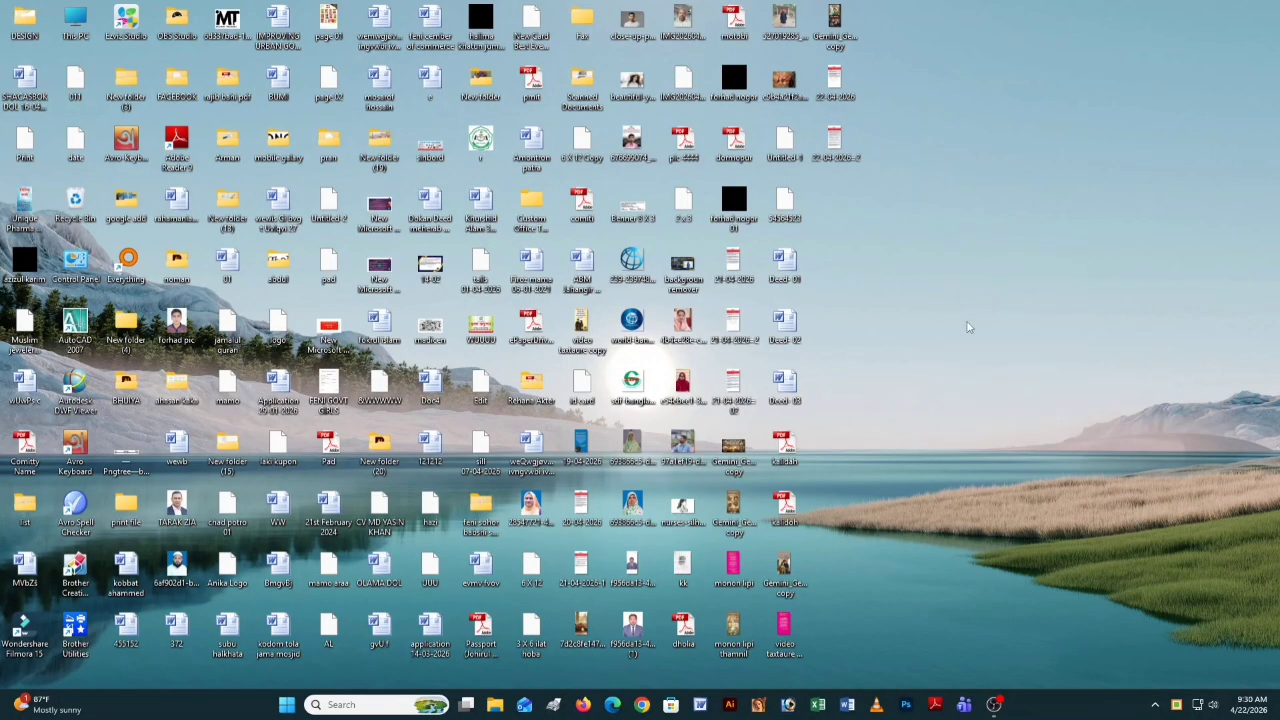